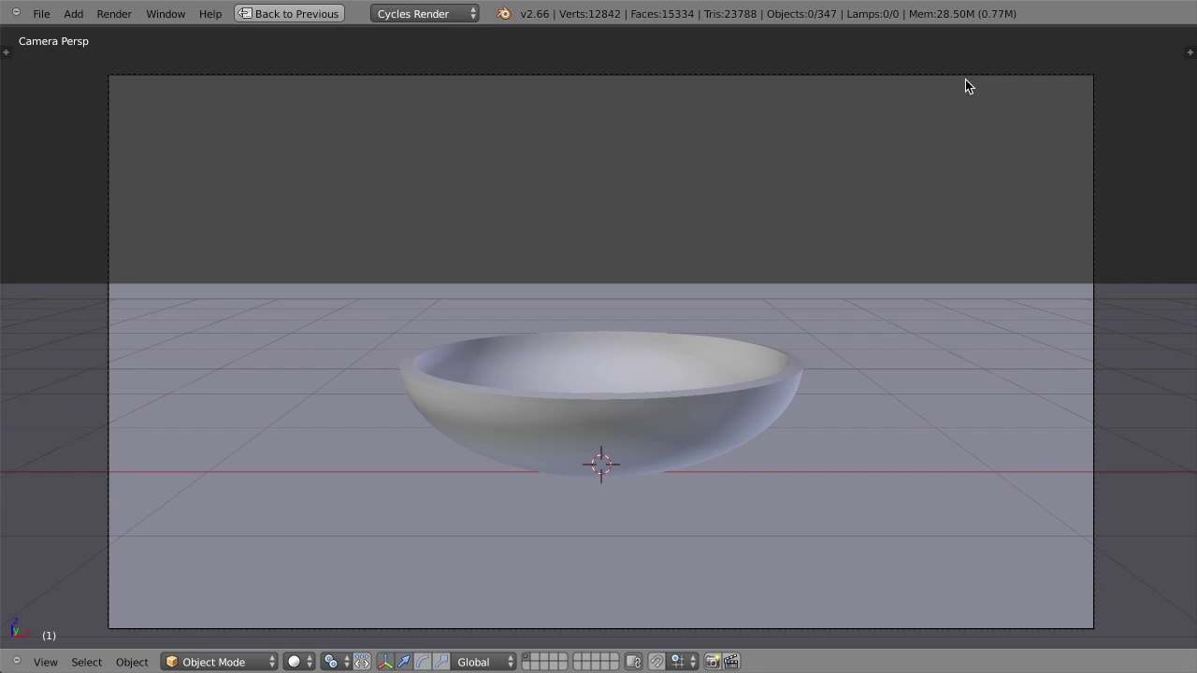
Step: Play back the bowl simulation, stop it, and restore the full window layout with a wider properties area
{"action": "key", "text": "alt+a"}
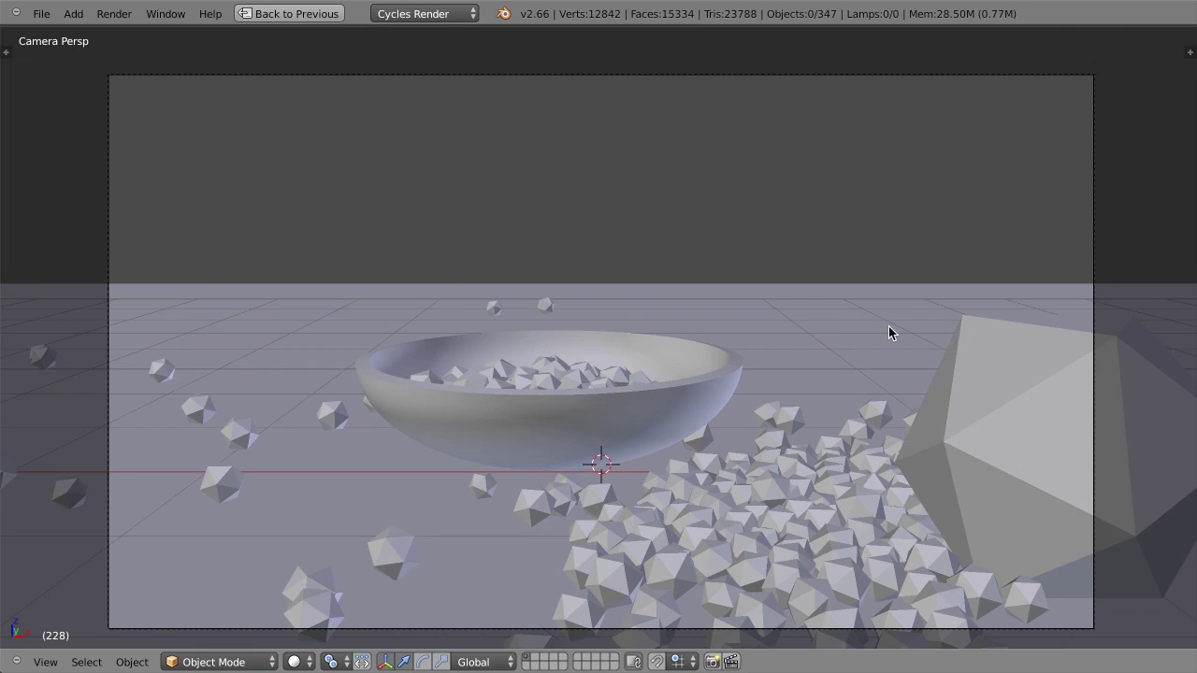
{"action": "key", "text": "alt+a"}
{"action": "key", "text": "ctrl+Up"}
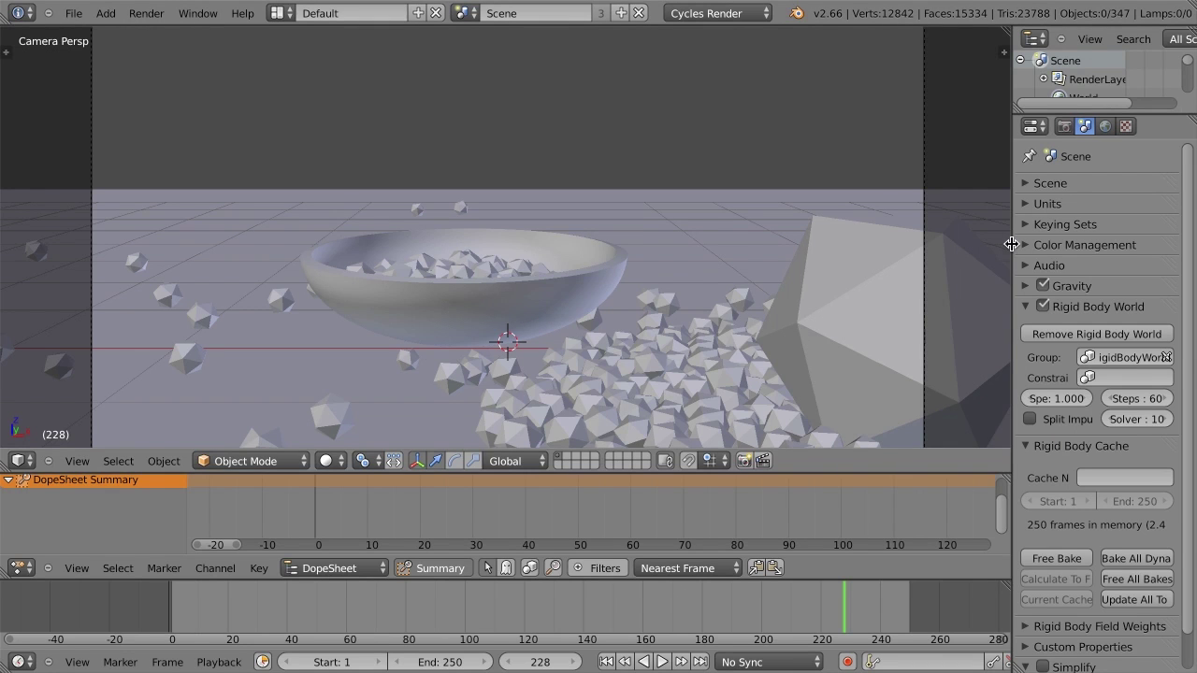
{"action": "left_click_drag", "start_coordinate": [1012, 242], "coordinate": [941, 241]}
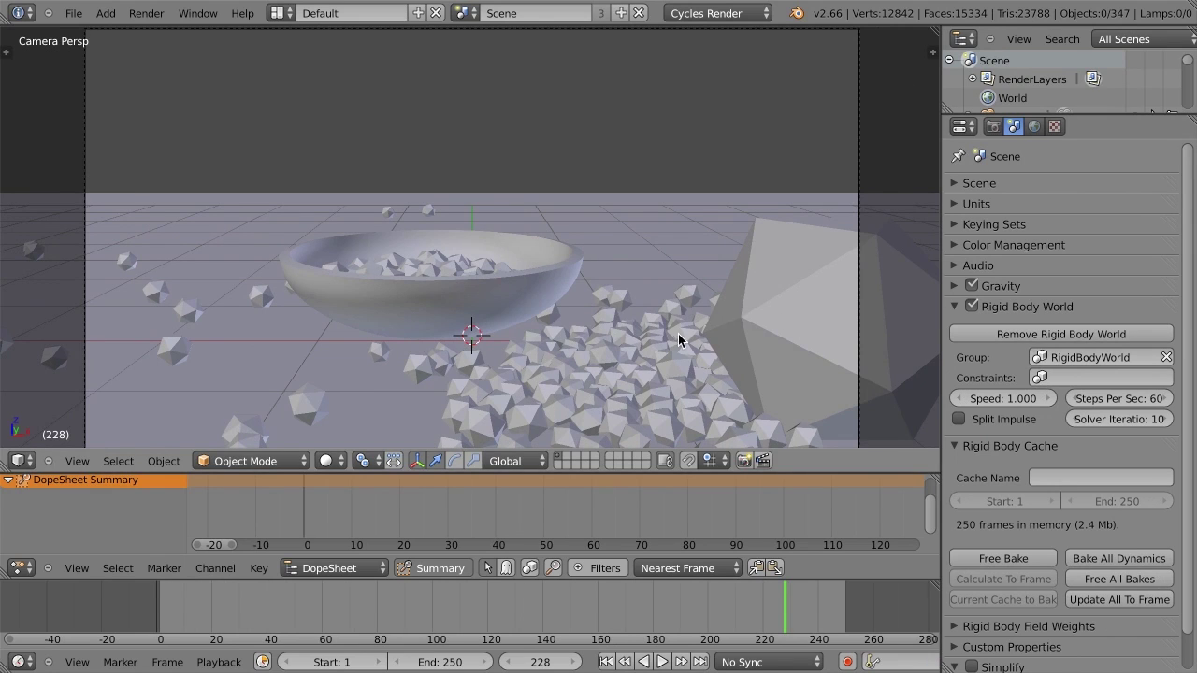
Step: Start a new default scene and widen the tool shelf
{"action": "key", "text": "ctrl+n"}
{"action": "left_click", "coordinate": [697, 323]}
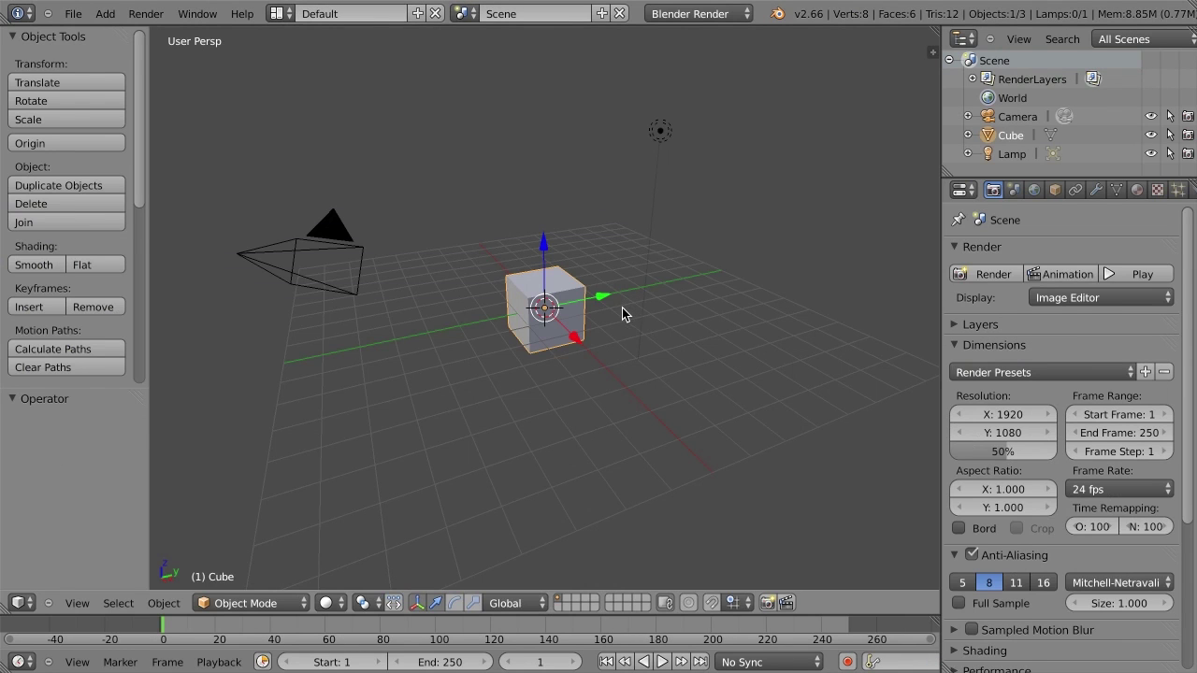
{"action": "middle_click_drag", "start_coordinate": [547, 353], "coordinate": [466, 365]}
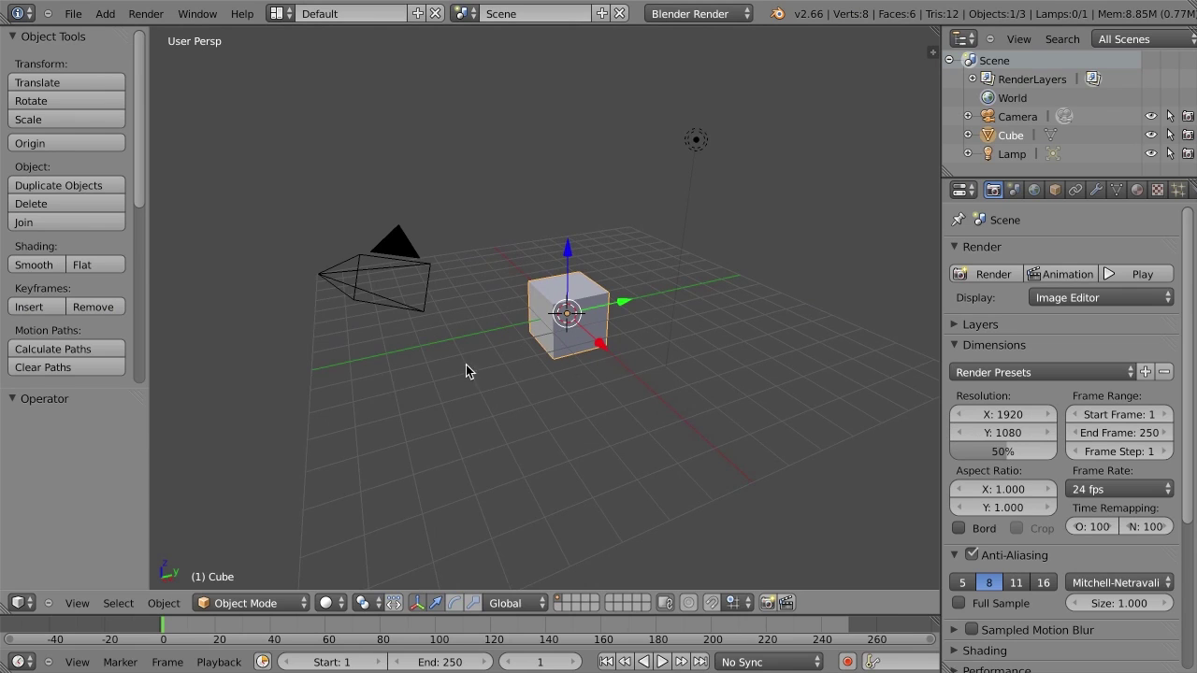
{"action": "left_click_drag", "start_coordinate": [148, 380], "coordinate": [229, 377]}
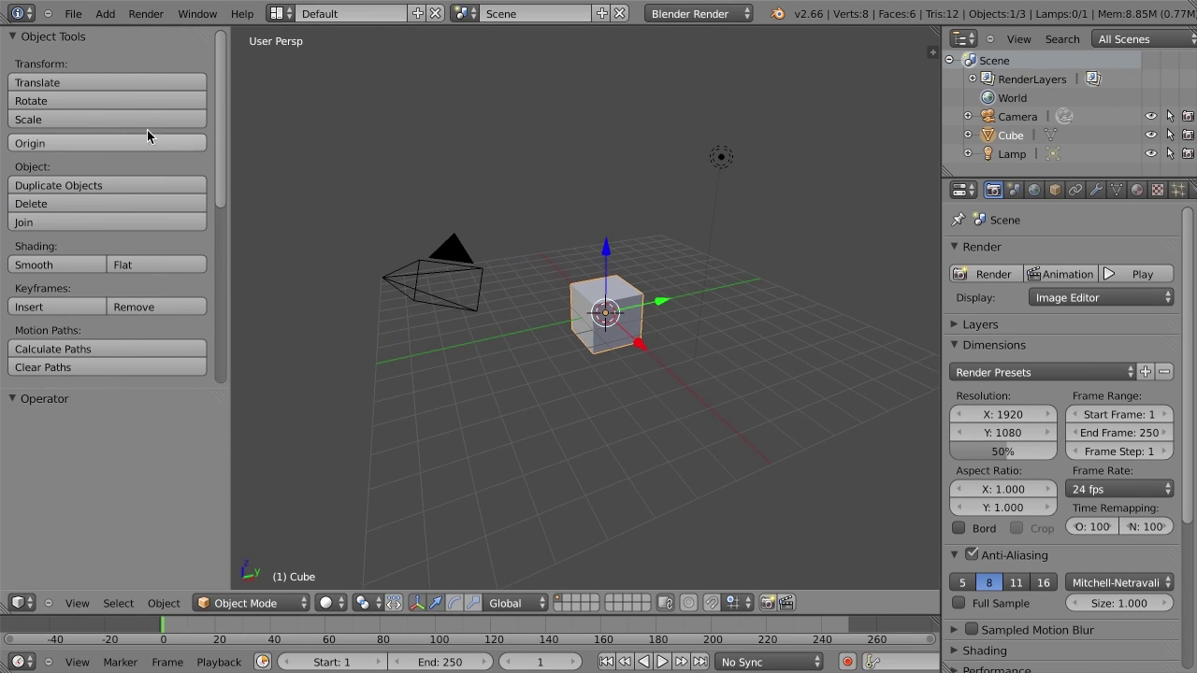
Step: Collapse the other tool groups, expand Rigid Body Tools, and make the cube an active rigid body
{"action": "scroll", "coordinate": [106, 125], "scroll_direction": "down", "scroll_amount": 3}
{"action": "scroll", "coordinate": [106, 124], "scroll_direction": "down", "scroll_amount": 3}
{"action": "left_click", "coordinate": [107, 77], "text": "ctrl"}
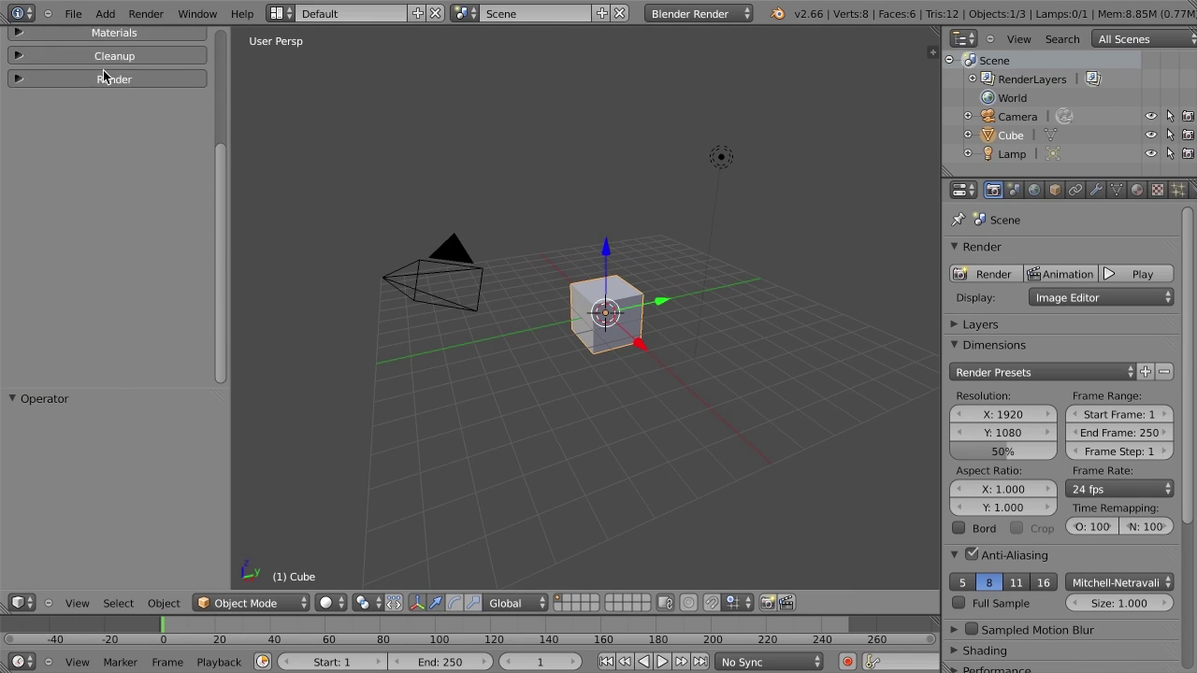
{"action": "scroll", "coordinate": [112, 103], "scroll_direction": "up", "scroll_amount": 2}
{"action": "left_click", "coordinate": [98, 108]}
{"action": "left_click", "coordinate": [12, 57]}
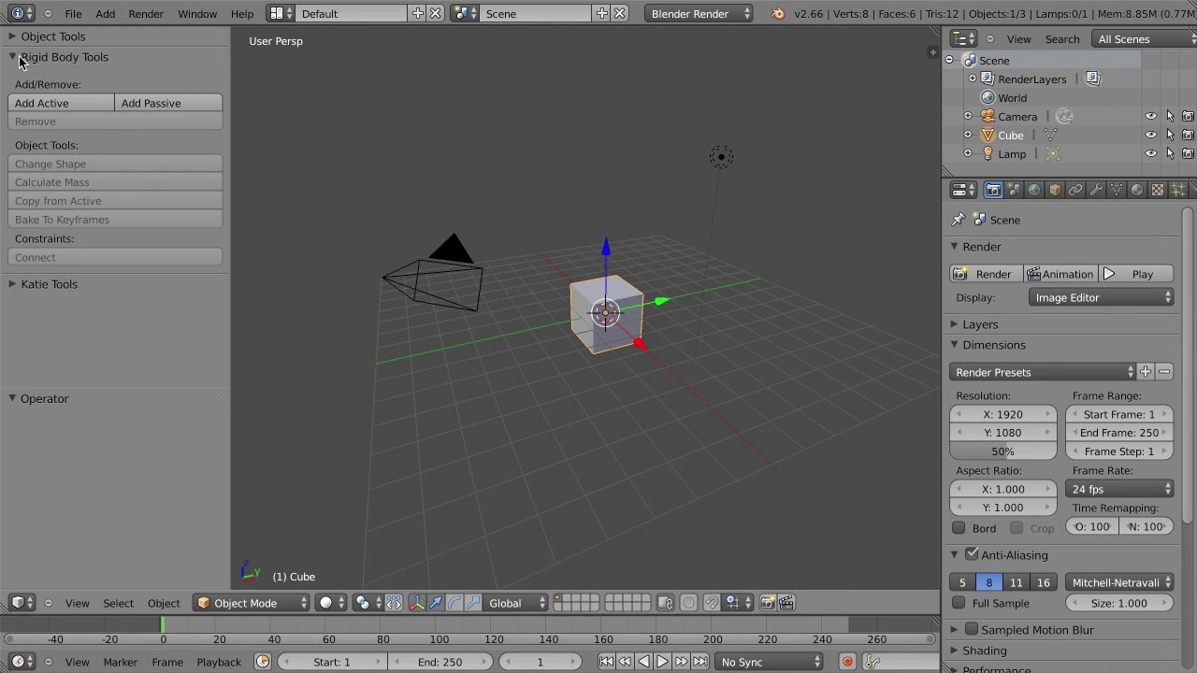
{"action": "left_click", "coordinate": [94, 105]}
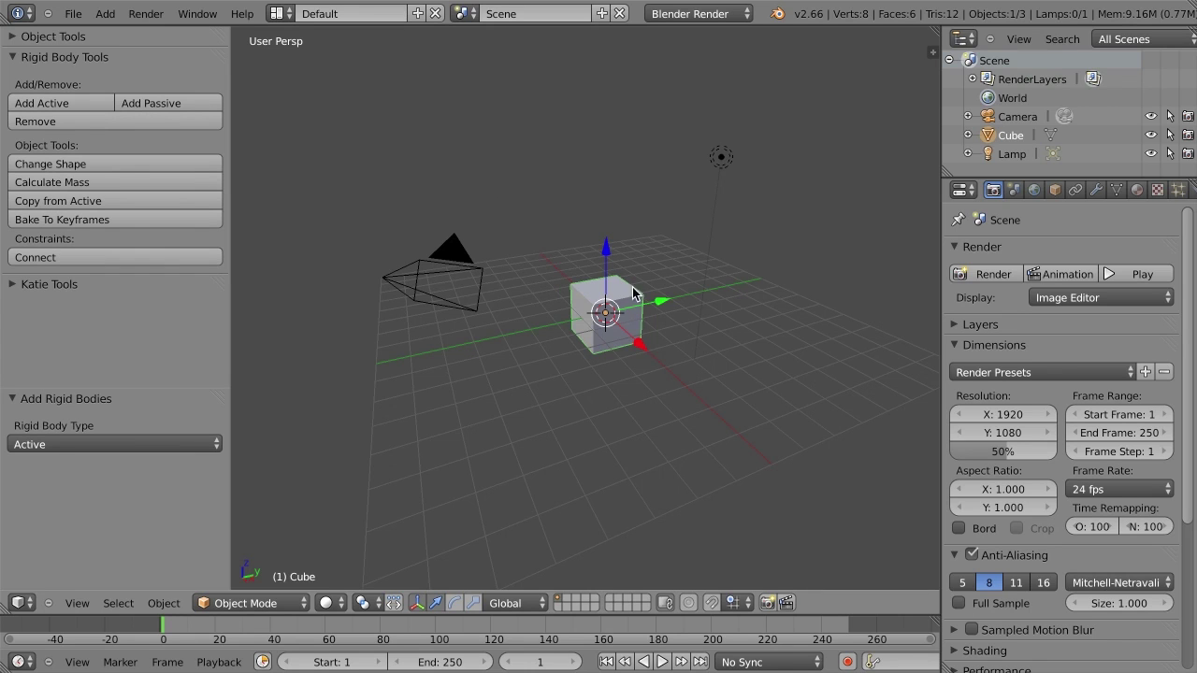
Step: Play the simulation to watch the active cube fall, and stop the playback
{"action": "scroll", "coordinate": [659, 351], "scroll_direction": "up", "scroll_amount": 4}
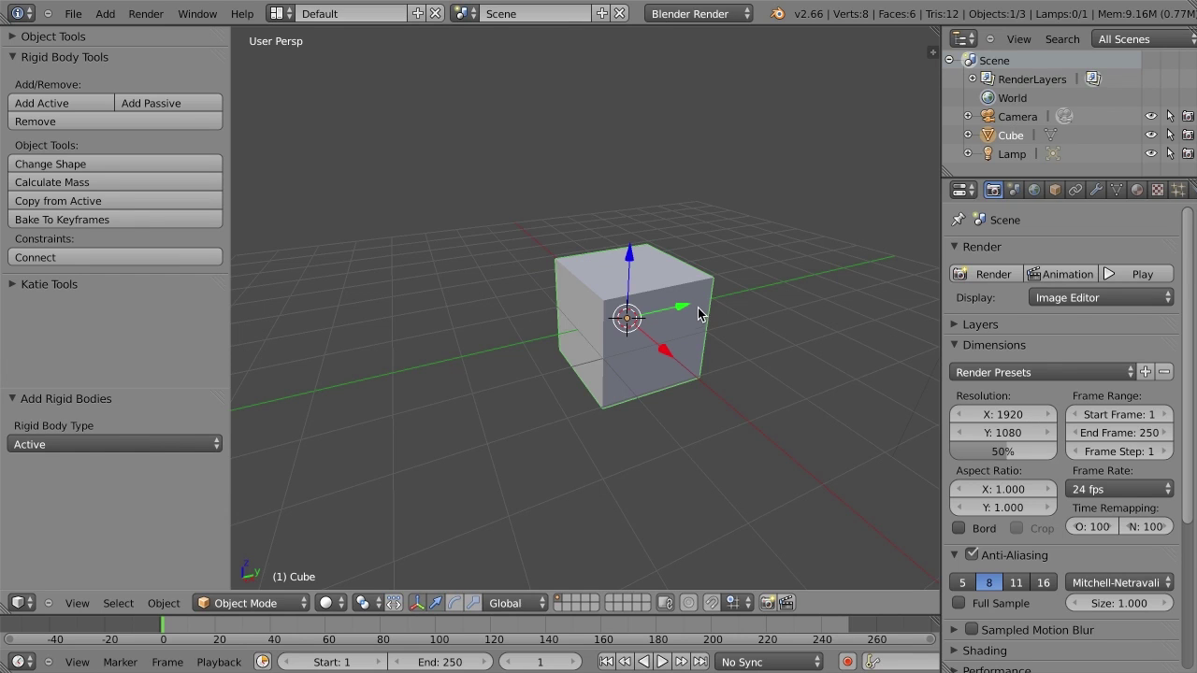
{"action": "scroll", "coordinate": [755, 277], "scroll_direction": "down", "scroll_amount": 2}
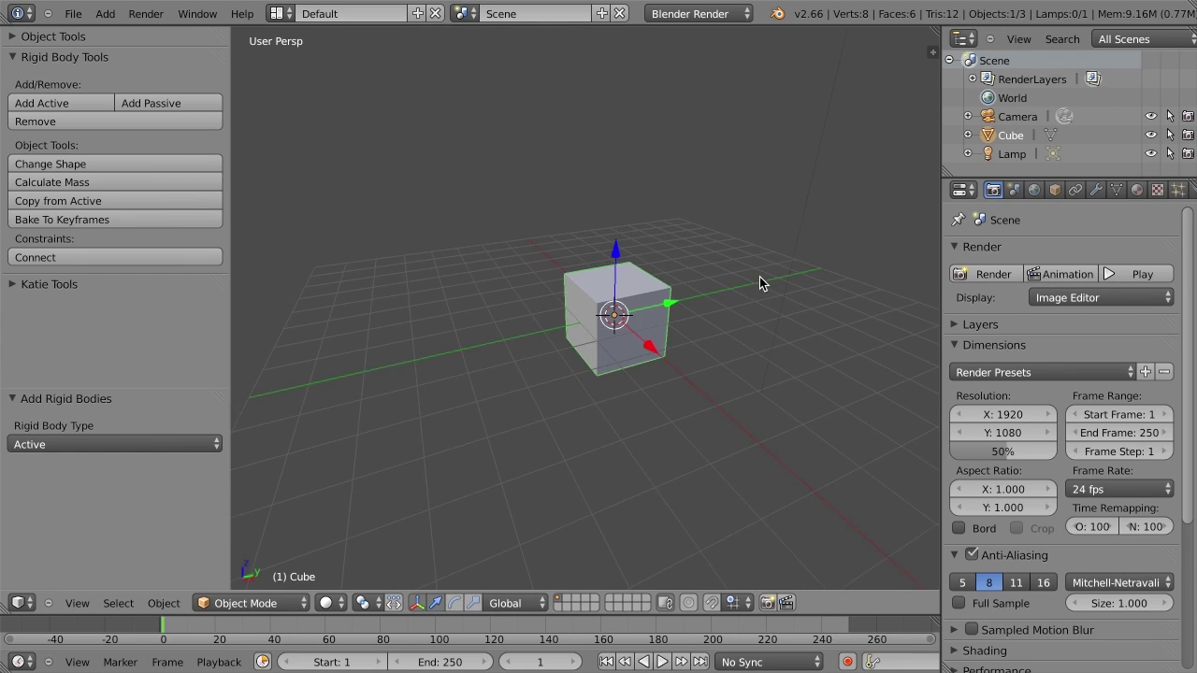
{"action": "scroll", "coordinate": [759, 277], "scroll_direction": "down", "scroll_amount": 2}
{"action": "key", "text": "alt+a"}
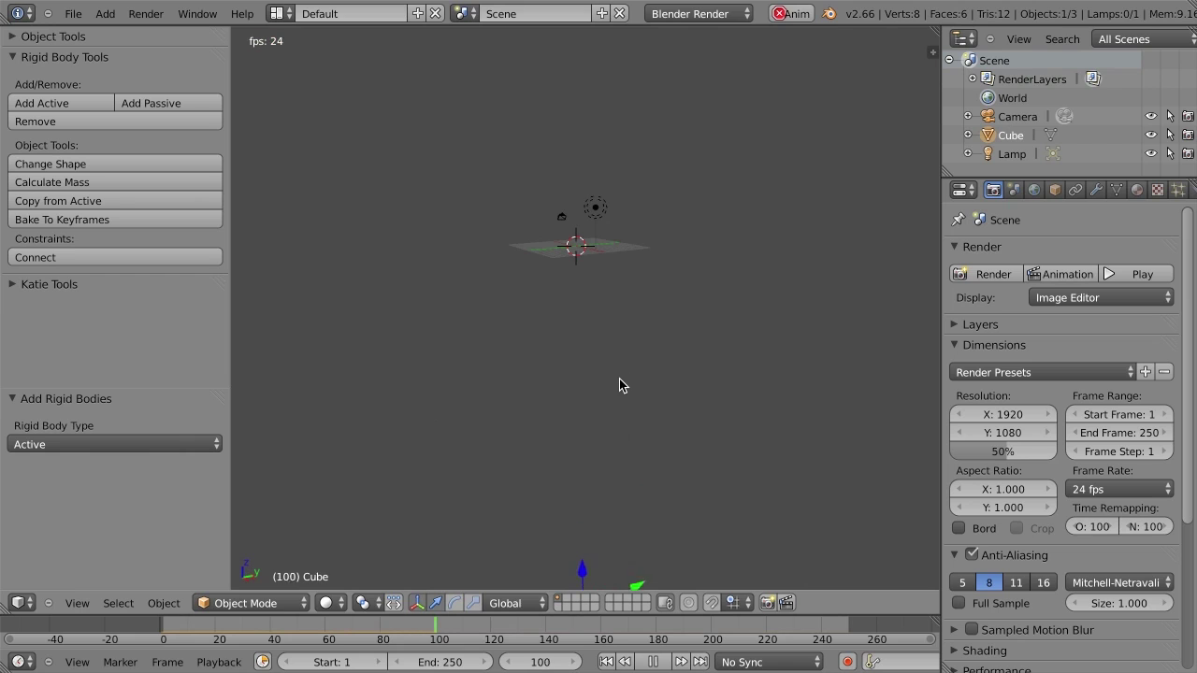
{"action": "key", "text": "alt+a"}
Step: Return to the first frame and clear the cube's location
{"action": "key", "text": "shift+Left"}
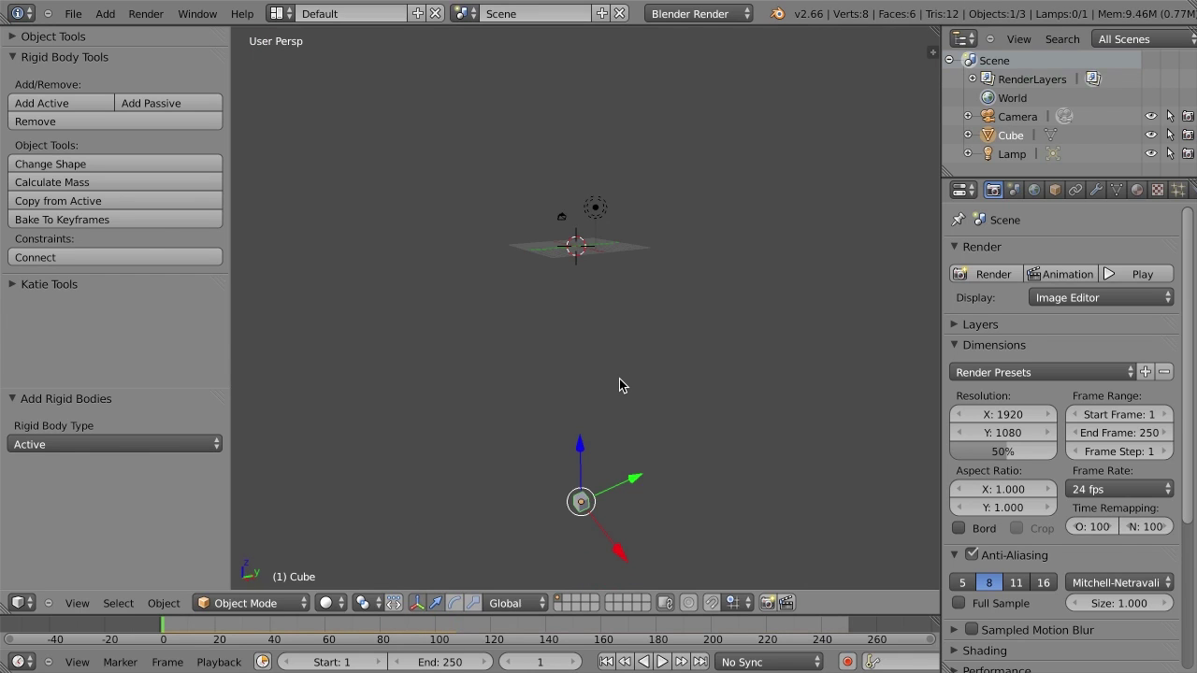
{"action": "key", "text": "alt+g"}
{"action": "middle_click_drag", "start_coordinate": [620, 383], "coordinate": [666, 398]}
Step: Add a mesh plane at the origin and scale it by 10 as the ground
{"action": "key", "text": "shift+a"}
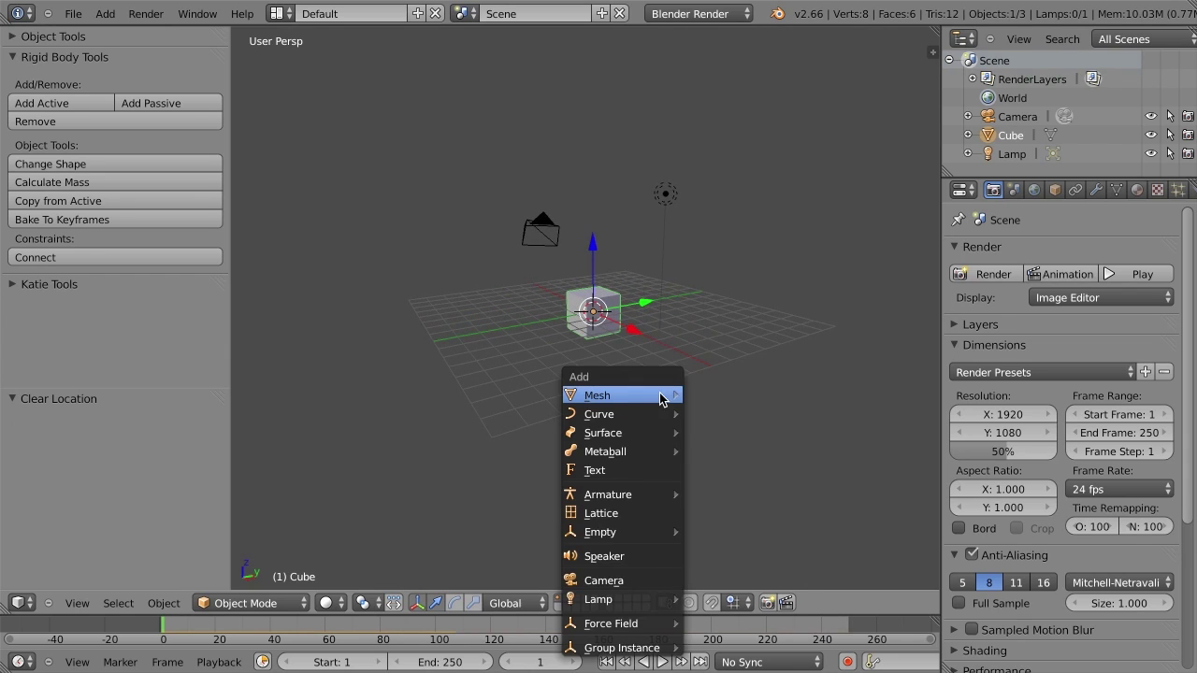
{"action": "mouse_move", "coordinate": [668, 396]}
{"action": "left_click", "coordinate": [767, 397]}
{"action": "type", "text": "s"}
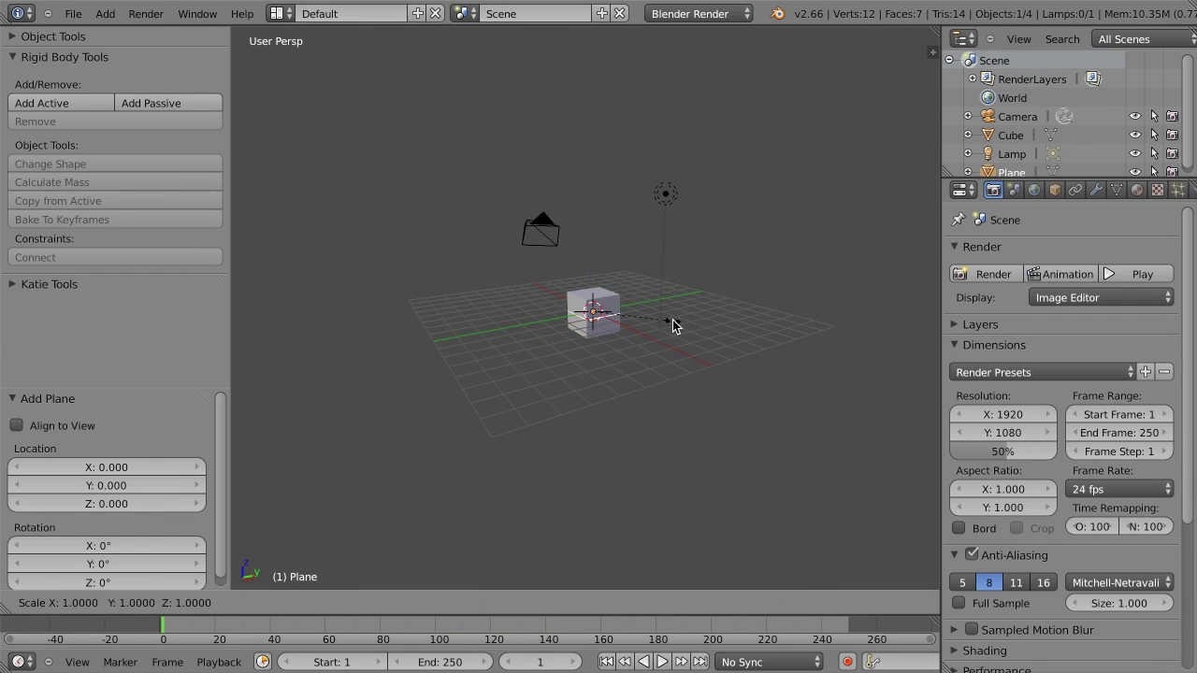
{"action": "type", "text": "10"}
{"action": "key", "text": "Return"}
Step: Move the plane about 4.6 units down along the Z axis
{"action": "key", "text": "g"}
{"action": "key", "text": "z"}
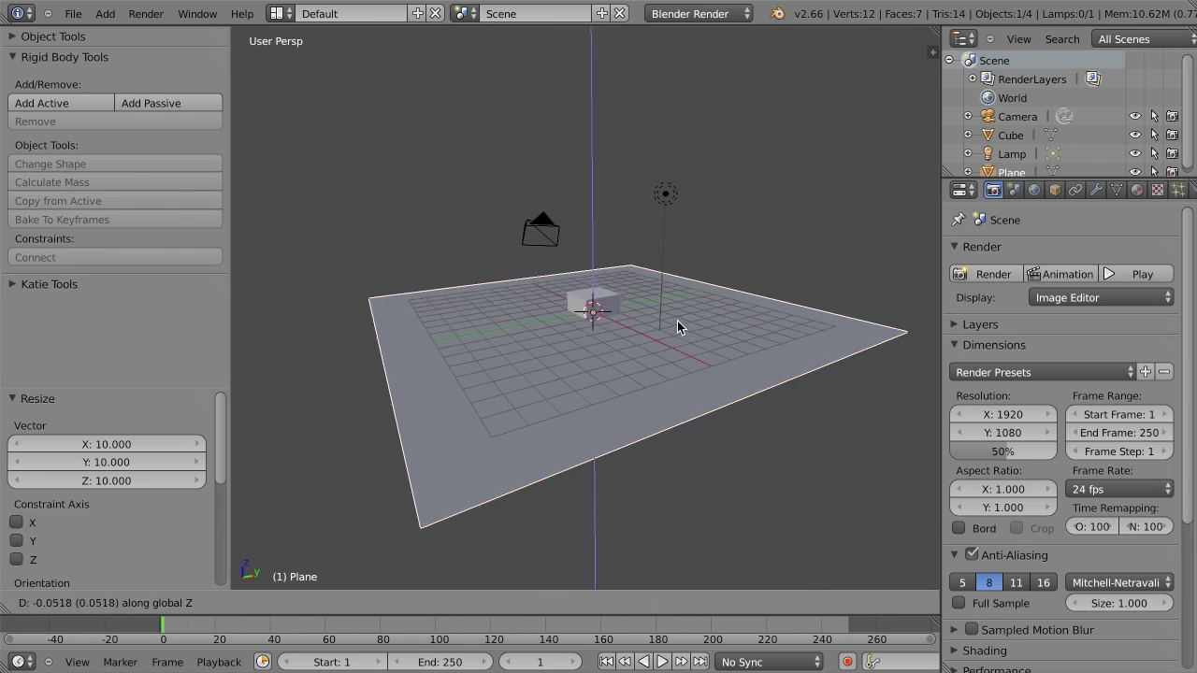
{"action": "left_click", "coordinate": [674, 393]}
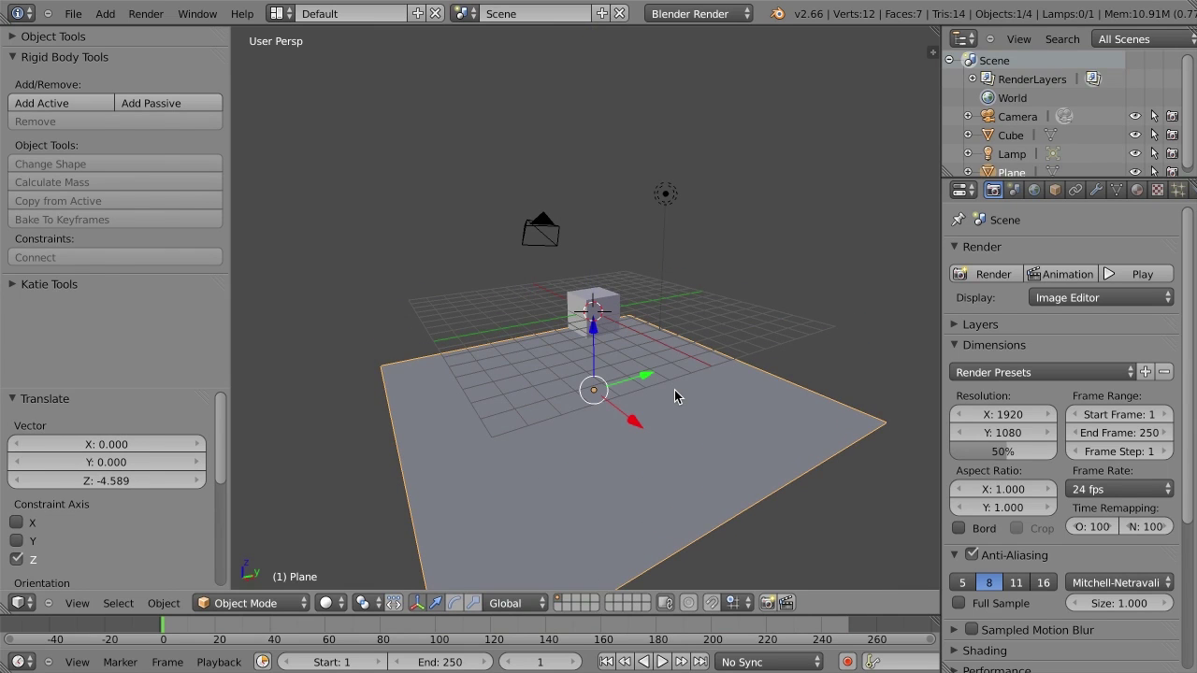
Step: Check the plane's scale values and apply its scale
{"action": "key", "text": "ctrl+a"}
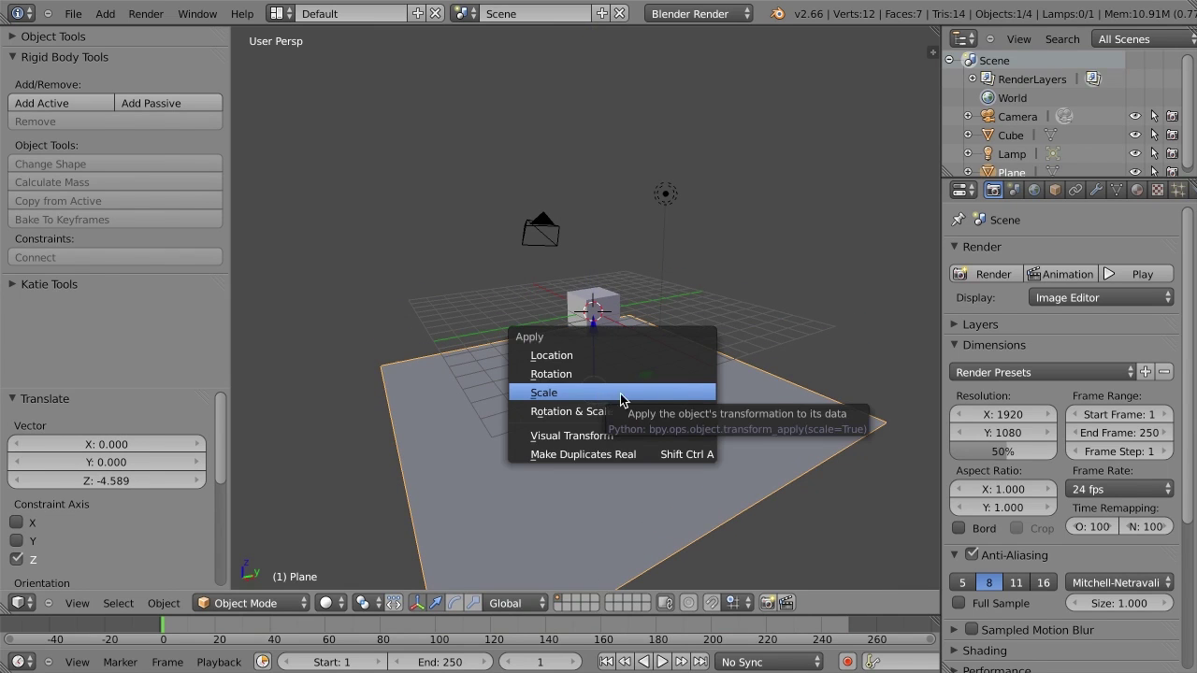
{"action": "key", "text": "n"}
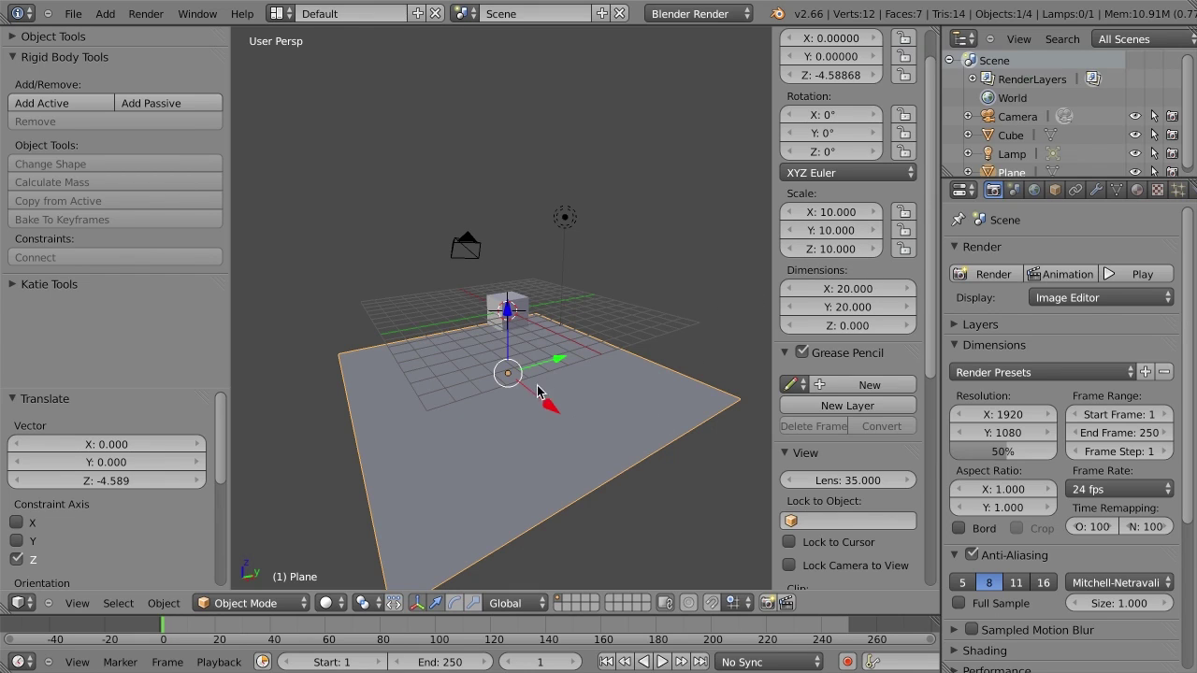
{"action": "key", "text": "ctrl+a"}
{"action": "left_click", "coordinate": [552, 303]}
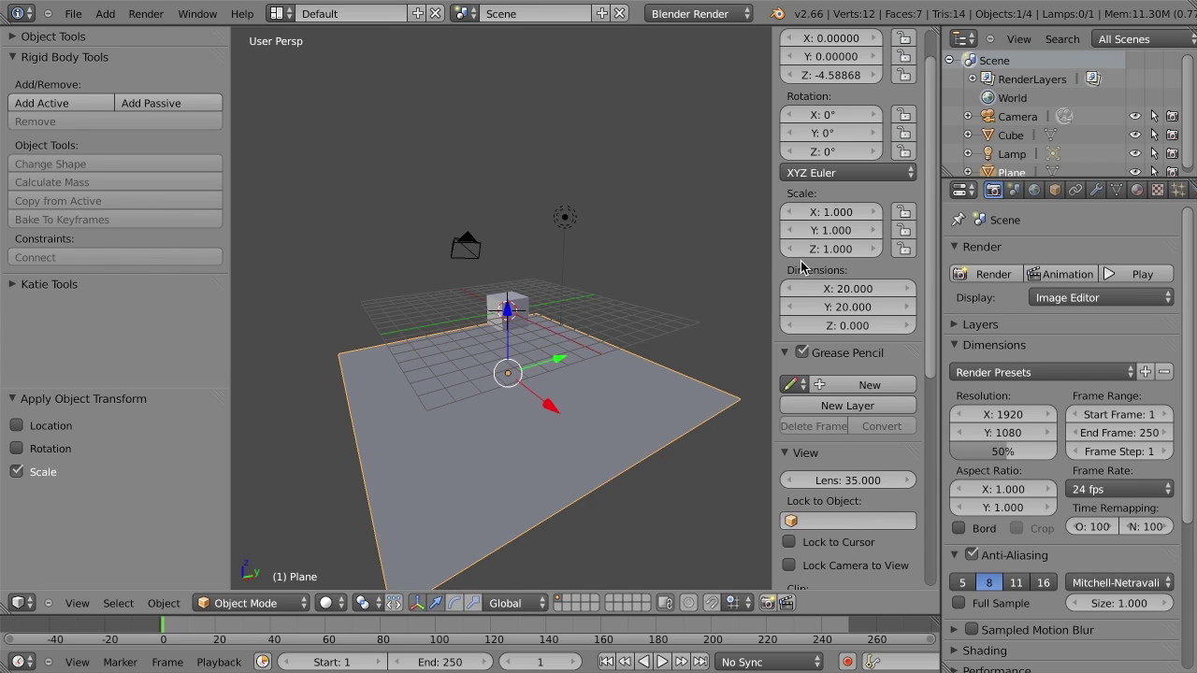
{"action": "left_click_drag", "start_coordinate": [778, 268], "coordinate": [832, 262]}
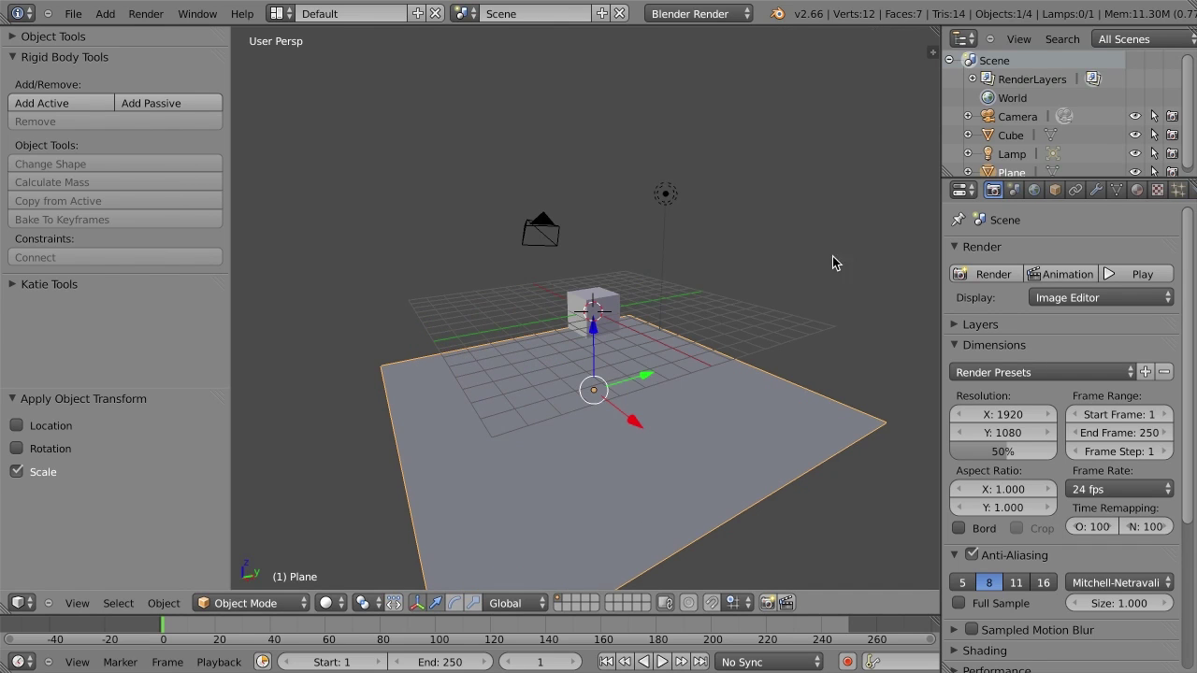
Step: Make the plane a passive rigid body, test the simulation, and return to the first frame
{"action": "left_click", "coordinate": [154, 103]}
{"action": "key", "text": "alt+a"}
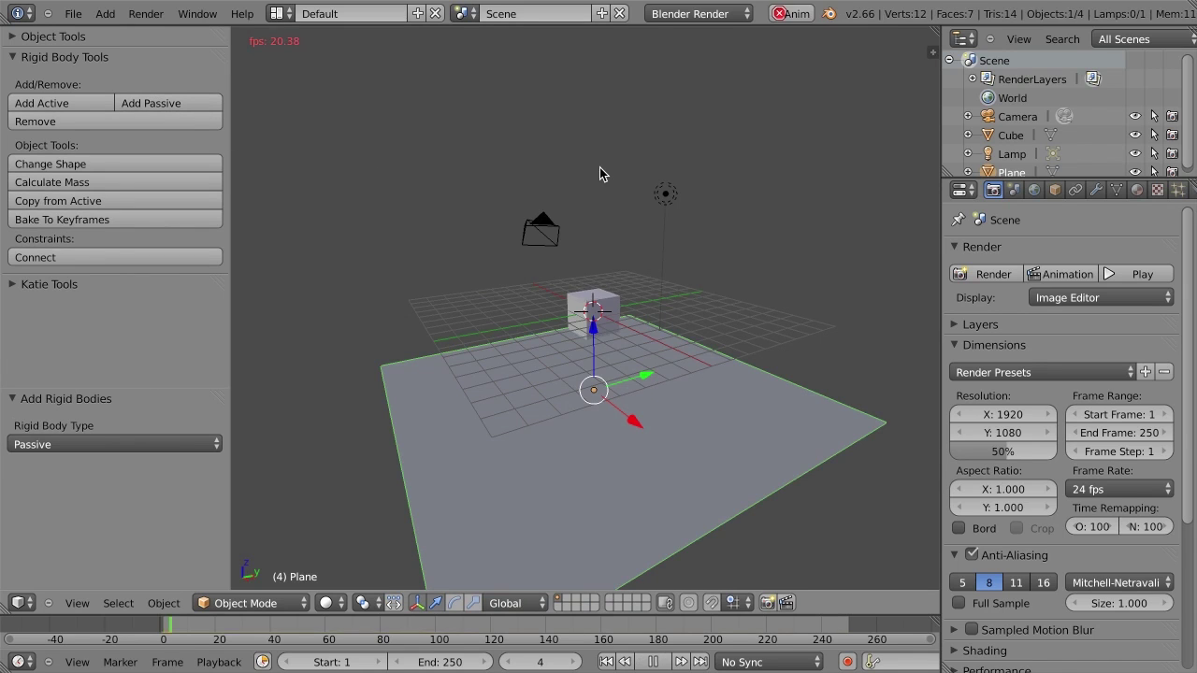
{"action": "middle_click_drag", "start_coordinate": [688, 324], "coordinate": [611, 334]}
{"action": "key", "text": "alt+a"}
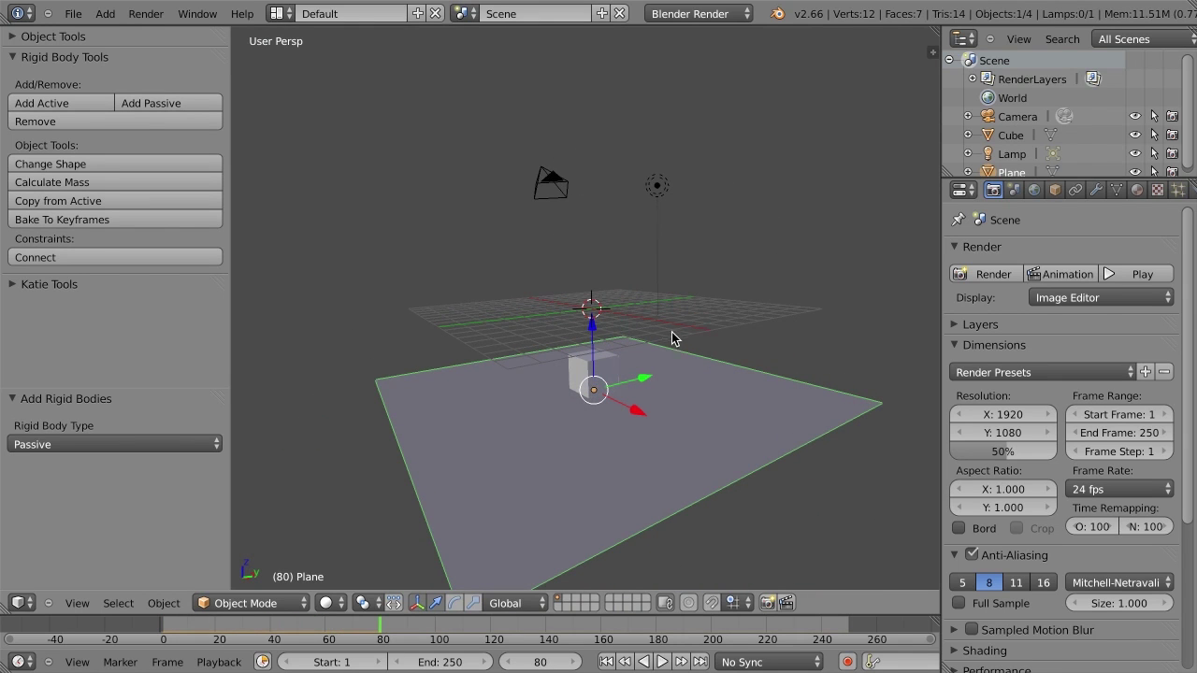
{"action": "key", "text": "shift+Left"}
Step: Raise the cube about 7.39 units along Z and tilt it with a free trackball rotation of about 173°
{"action": "right_click", "coordinate": [633, 317]}
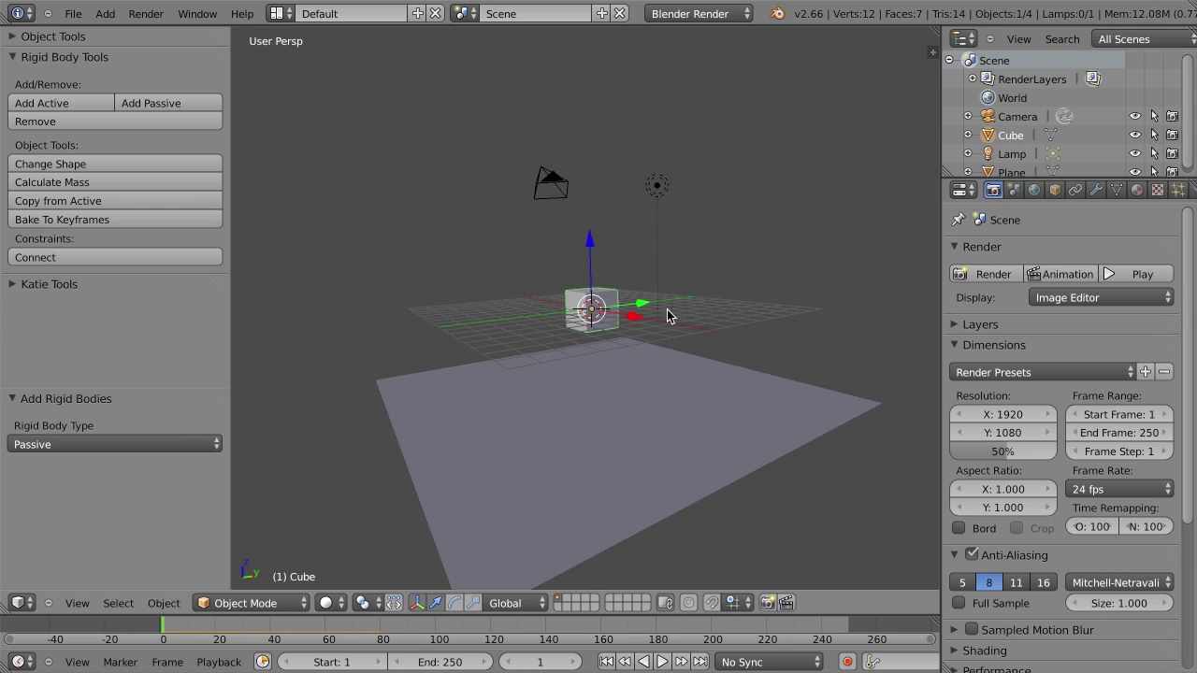
{"action": "key", "text": "g"}
{"action": "key", "text": "z"}
{"action": "left_click", "coordinate": [699, 156]}
{"action": "key", "text": "r"}
{"action": "key", "text": "r"}
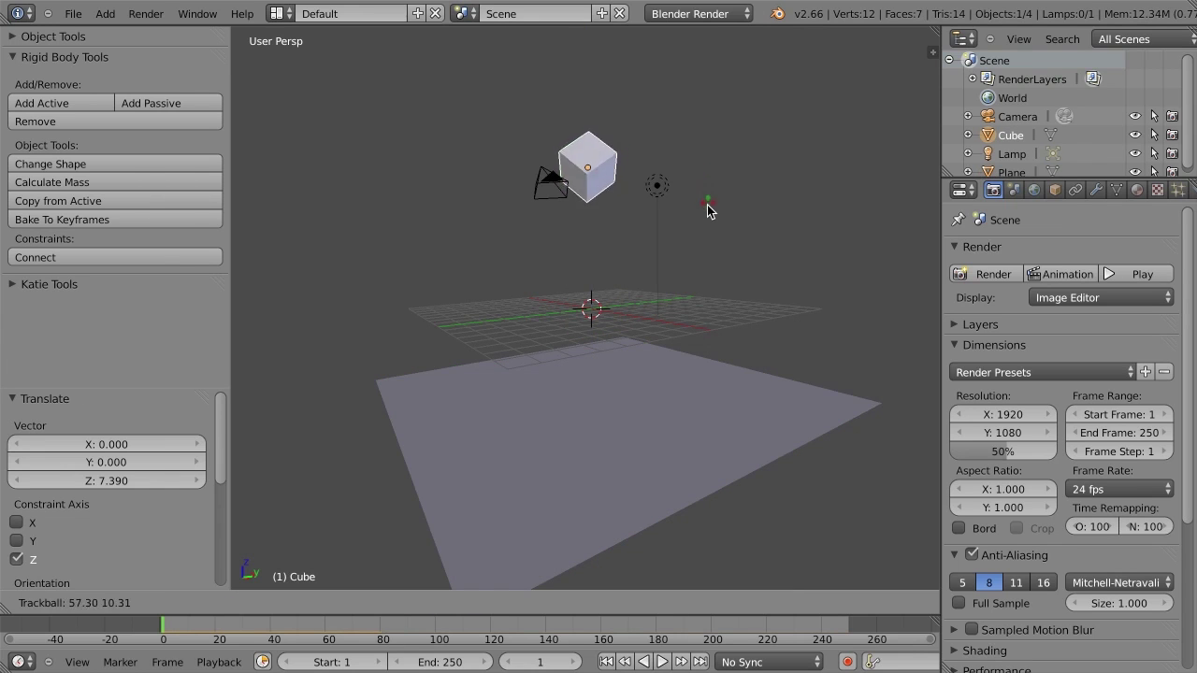
{"action": "left_click", "coordinate": [644, 294]}
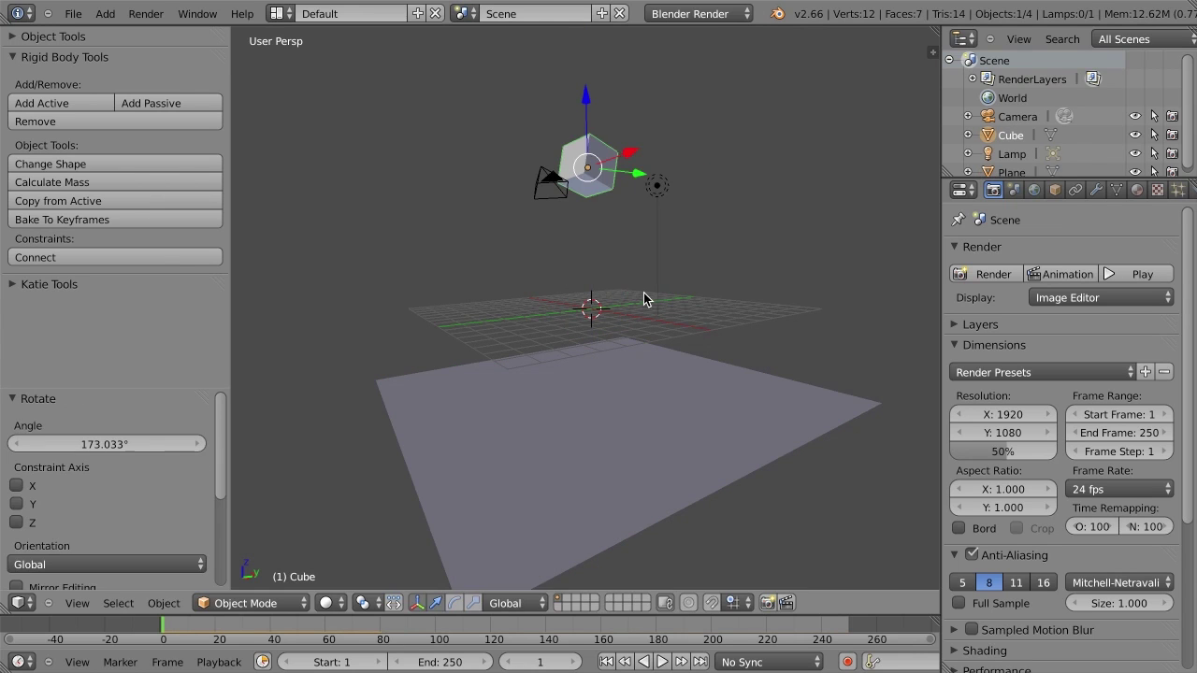
Step: Play the simulation with the tilted cube and turn off the viewport's Grid Floor display
{"action": "middle_click_drag", "start_coordinate": [649, 270], "coordinate": [620, 324]}
{"action": "key", "text": "alt+a"}
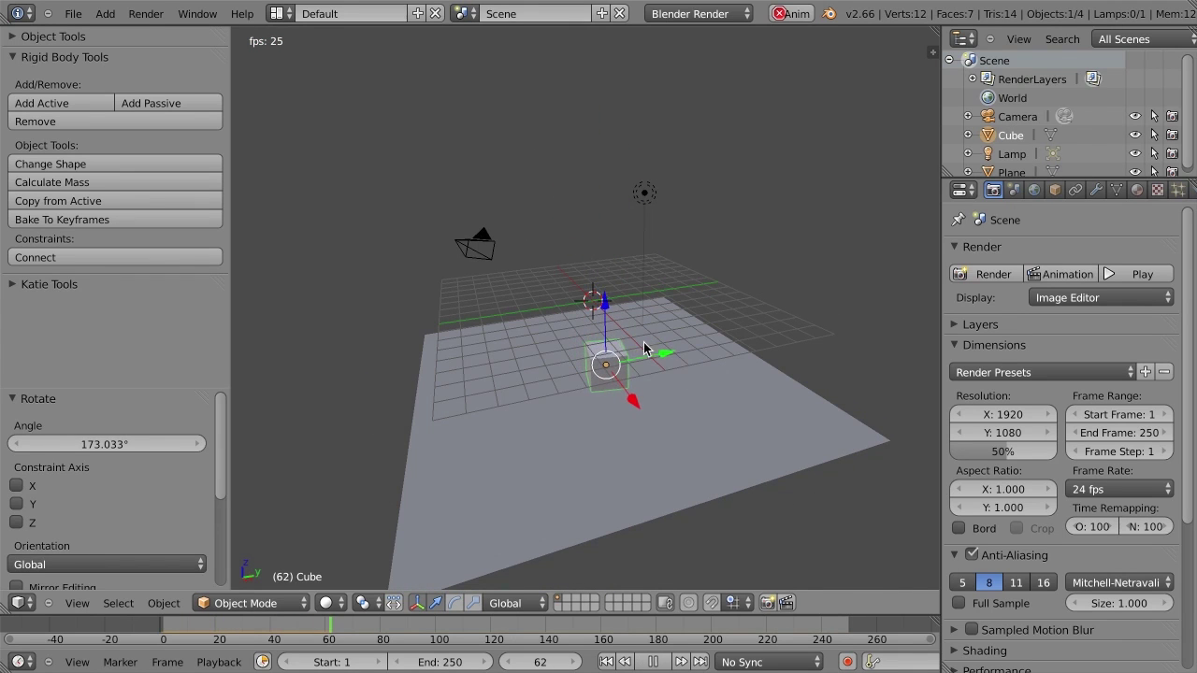
{"action": "key", "text": "n"}
{"action": "left_click_drag", "start_coordinate": [825, 348], "coordinate": [838, 224]}
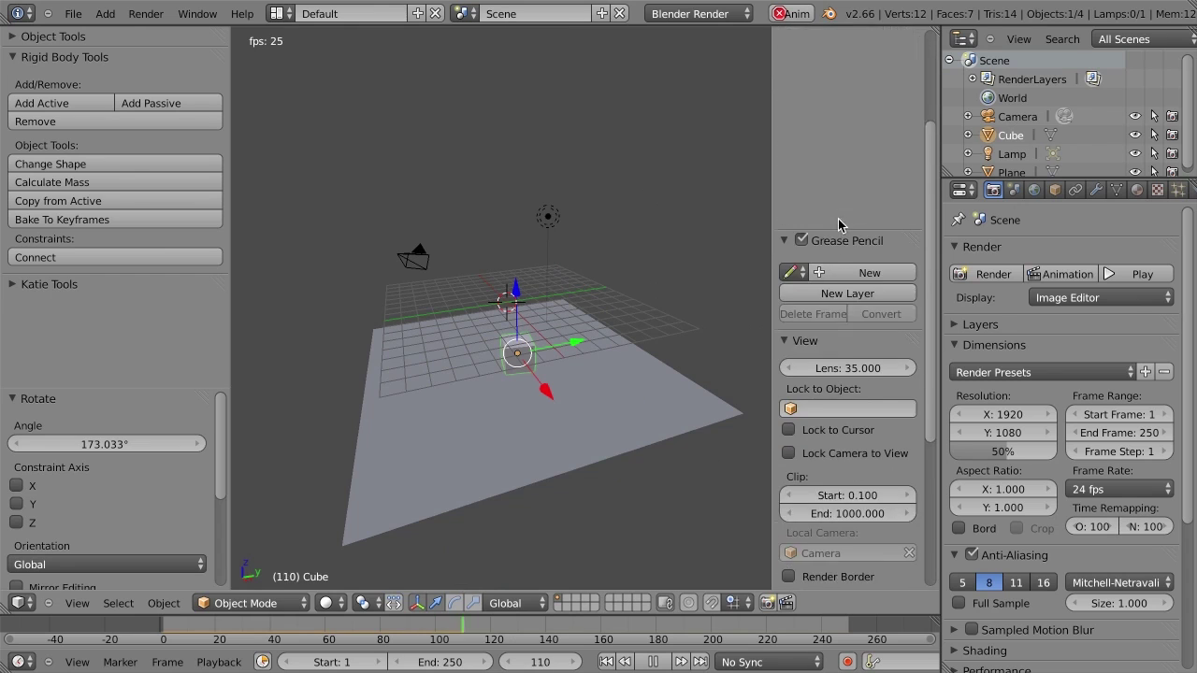
{"action": "scroll", "coordinate": [847, 177], "scroll_direction": "down", "scroll_amount": 15}
{"action": "left_click", "coordinate": [859, 127]}
{"action": "left_click", "coordinate": [821, 156]}
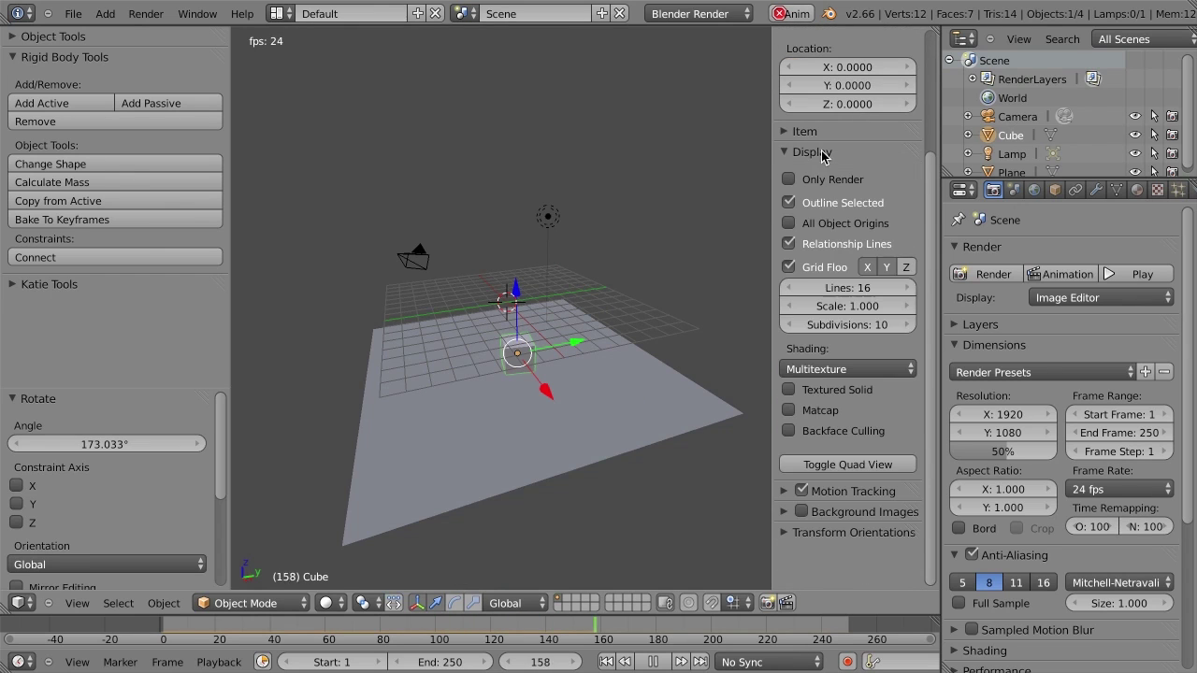
{"action": "left_click", "coordinate": [820, 267]}
{"action": "key", "text": "n"}
Step: Deselect all objects, stop the playback, and return to the first frame
{"action": "key", "text": "a"}
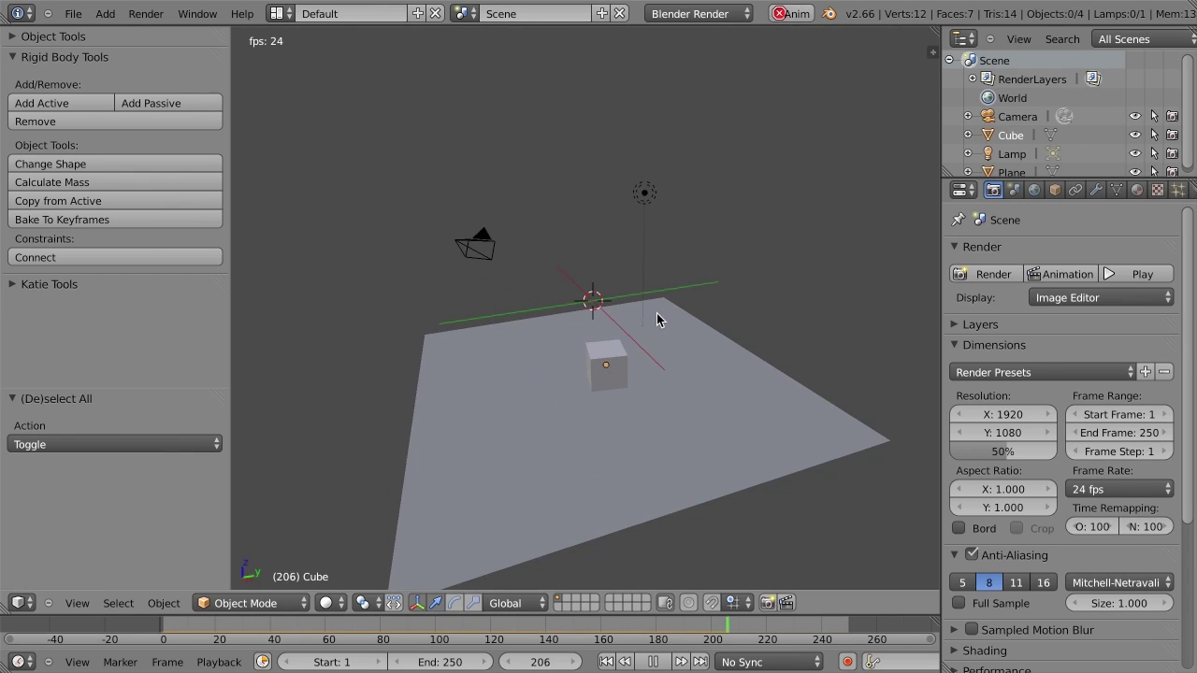
{"action": "key", "text": "alt+a"}
{"action": "key", "text": "shift+Left"}
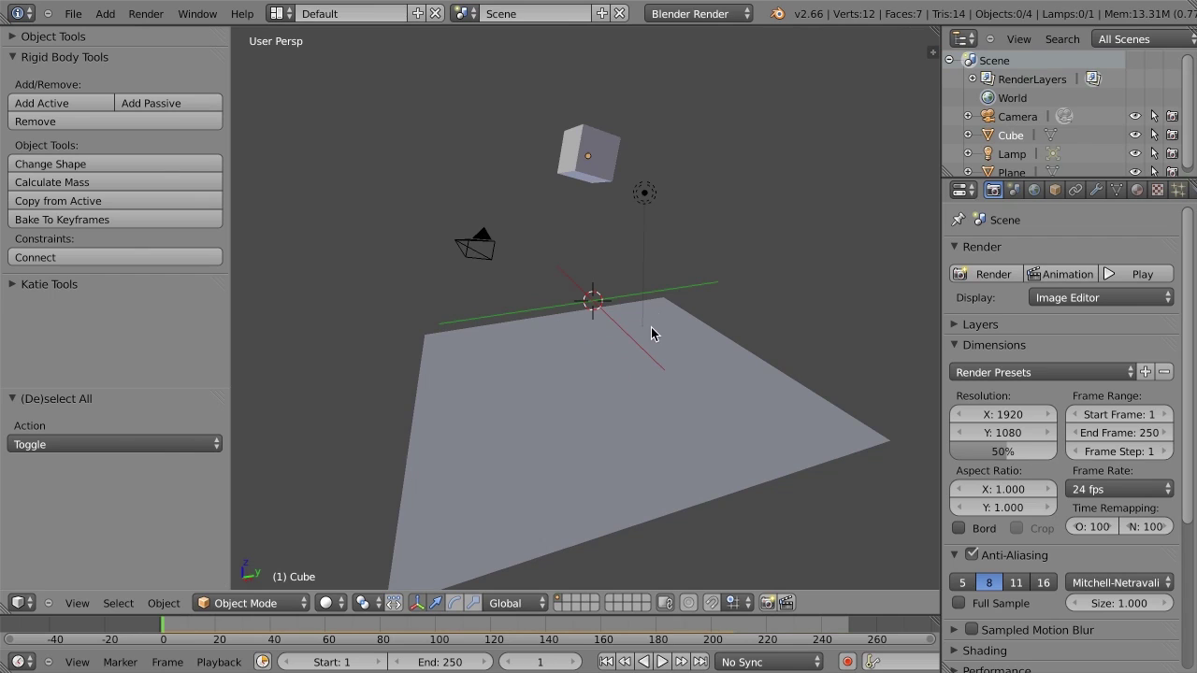
Step: Duplicate the cube twice, placing one copy above the original and the other below it
{"action": "right_click", "coordinate": [600, 168]}
{"action": "middle_click_drag", "start_coordinate": [605, 309], "coordinate": [604, 323]}
{"action": "key", "text": "shift+d"}
{"action": "left_click", "coordinate": [580, 224]}
{"action": "key", "text": "shift+d"}
{"action": "left_click", "coordinate": [562, 455]}
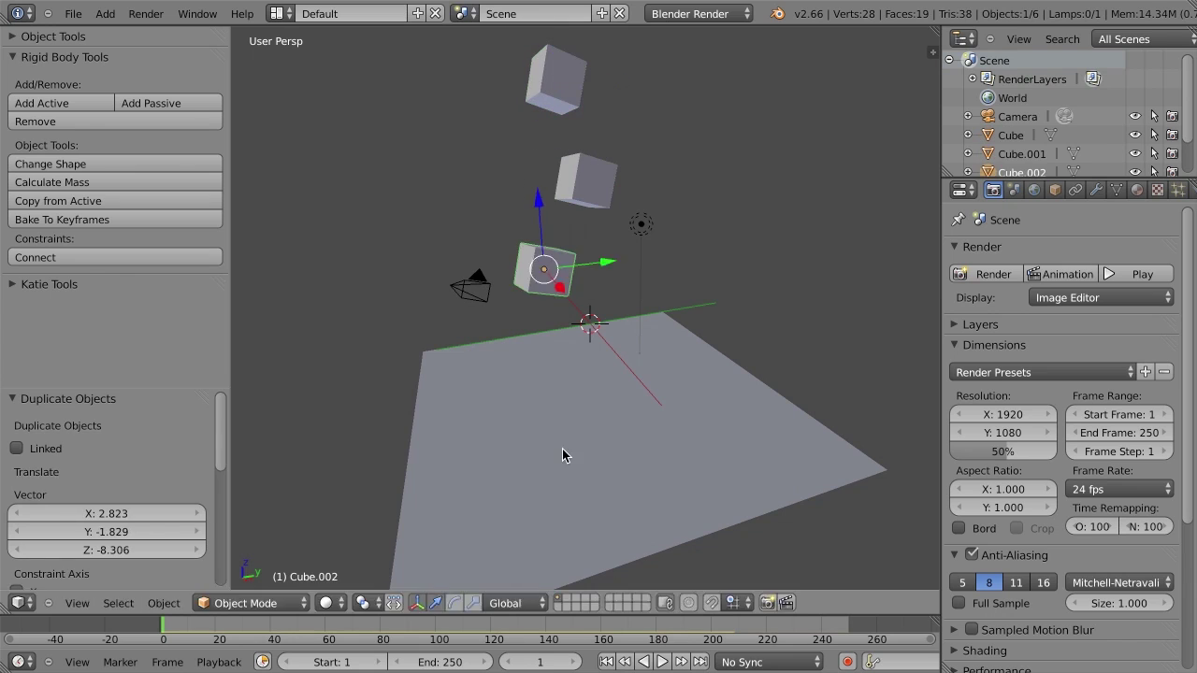
Step: Duplicate the lowest cube, place the copy beside the uppermost one, and rotate it about 44°
{"action": "key", "text": "shift+d"}
{"action": "left_click", "coordinate": [671, 284]}
{"action": "key", "text": "r"}
{"action": "left_click", "coordinate": [580, 335]}
Step: Rotate the lowest cube freely and the first duplicate above the original by about 89°
{"action": "right_click", "coordinate": [567, 288]}
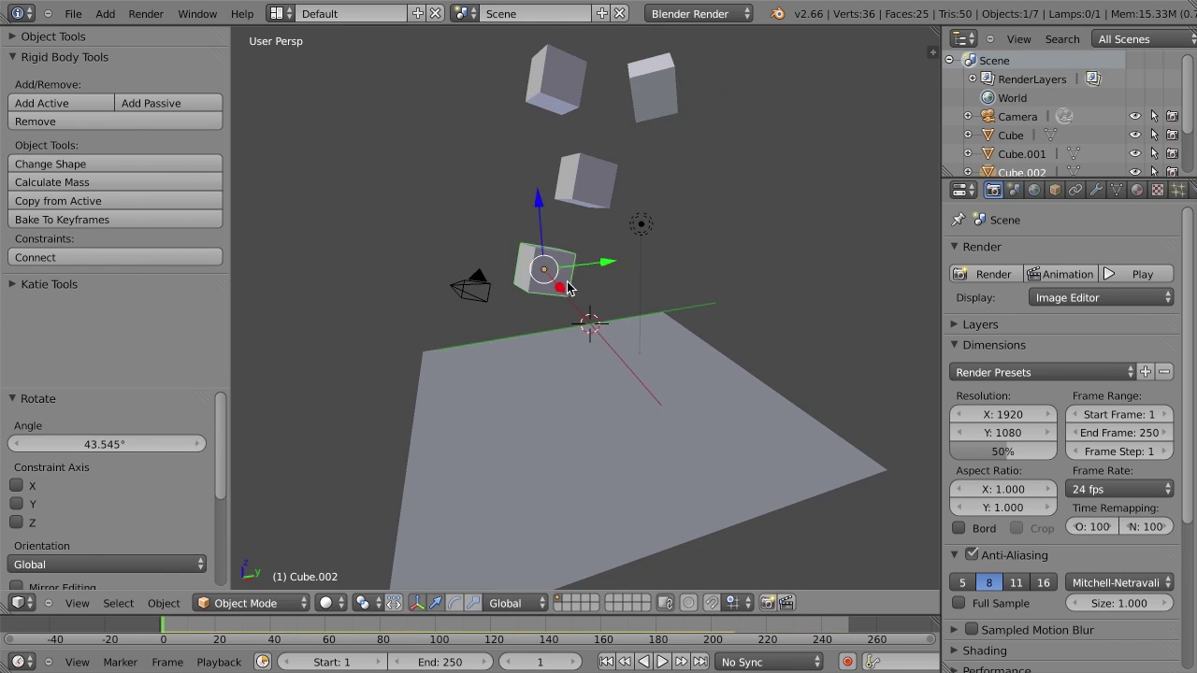
{"action": "key", "text": "r"}
{"action": "left_click", "coordinate": [613, 120]}
{"action": "right_click", "coordinate": [548, 107]}
{"action": "key", "text": "r"}
{"action": "left_click", "coordinate": [472, 196]}
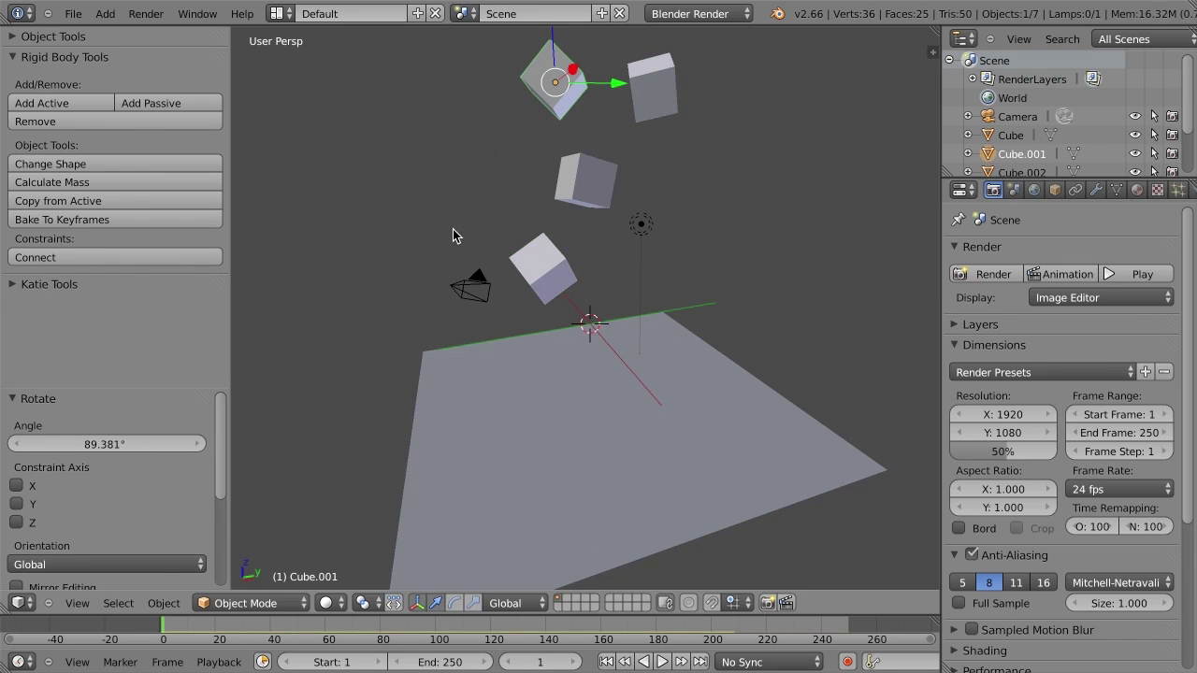
Step: Play the simulation with all four cubes and cancel the playback back to the first frame
{"action": "key", "text": "alt+a"}
{"action": "middle_click_drag", "start_coordinate": [452, 235], "coordinate": [665, 380]}
{"action": "key", "text": "Escape"}
{"action": "key", "text": "KP_5"}
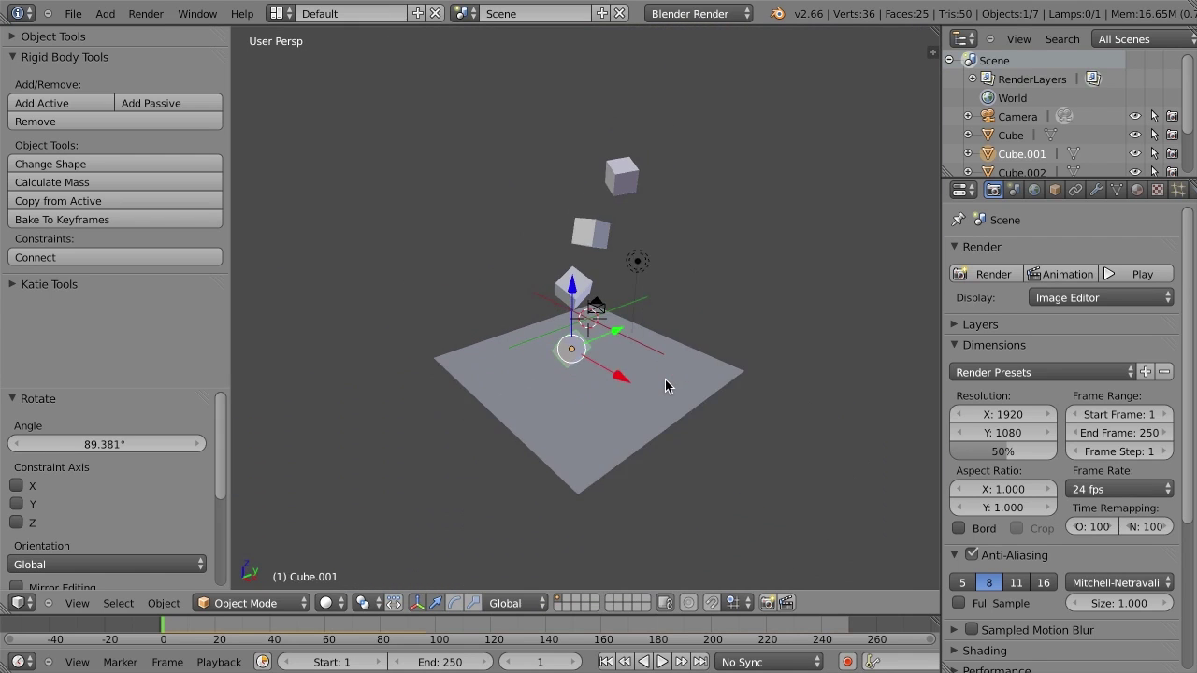
Step: Scale the second cube from the top down to about 0.48 and apply its scale
{"action": "scroll", "coordinate": [665, 380], "scroll_direction": "up", "scroll_amount": 3}
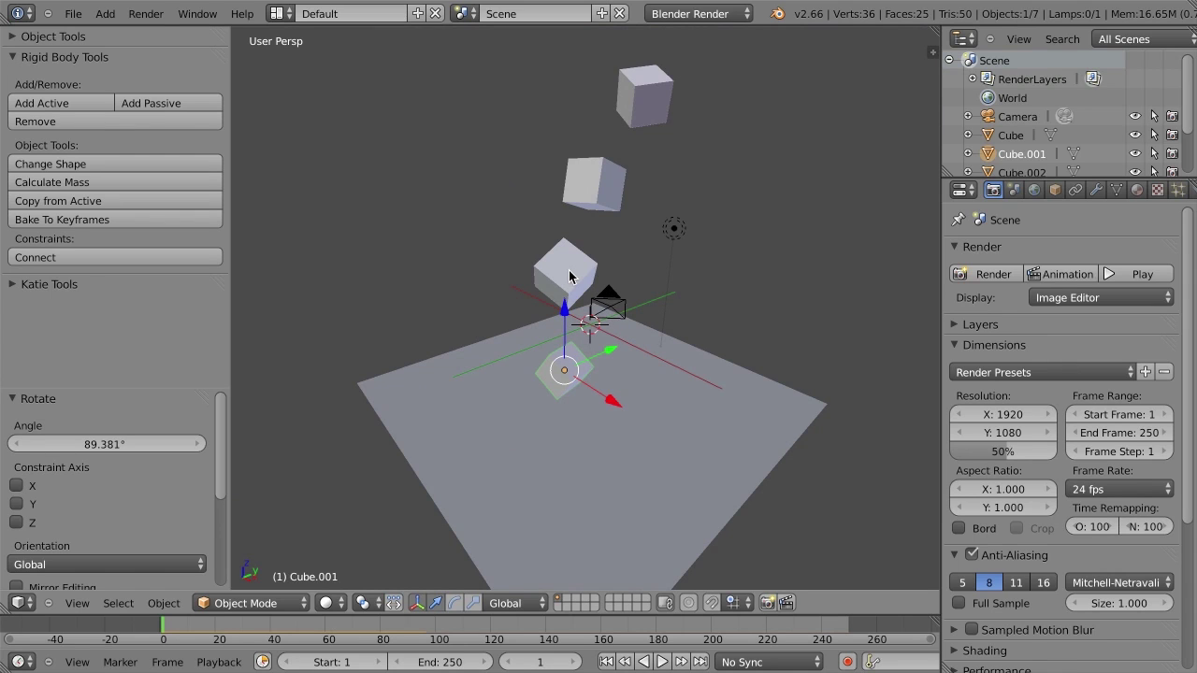
{"action": "right_click", "coordinate": [609, 192]}
{"action": "key", "text": "s"}
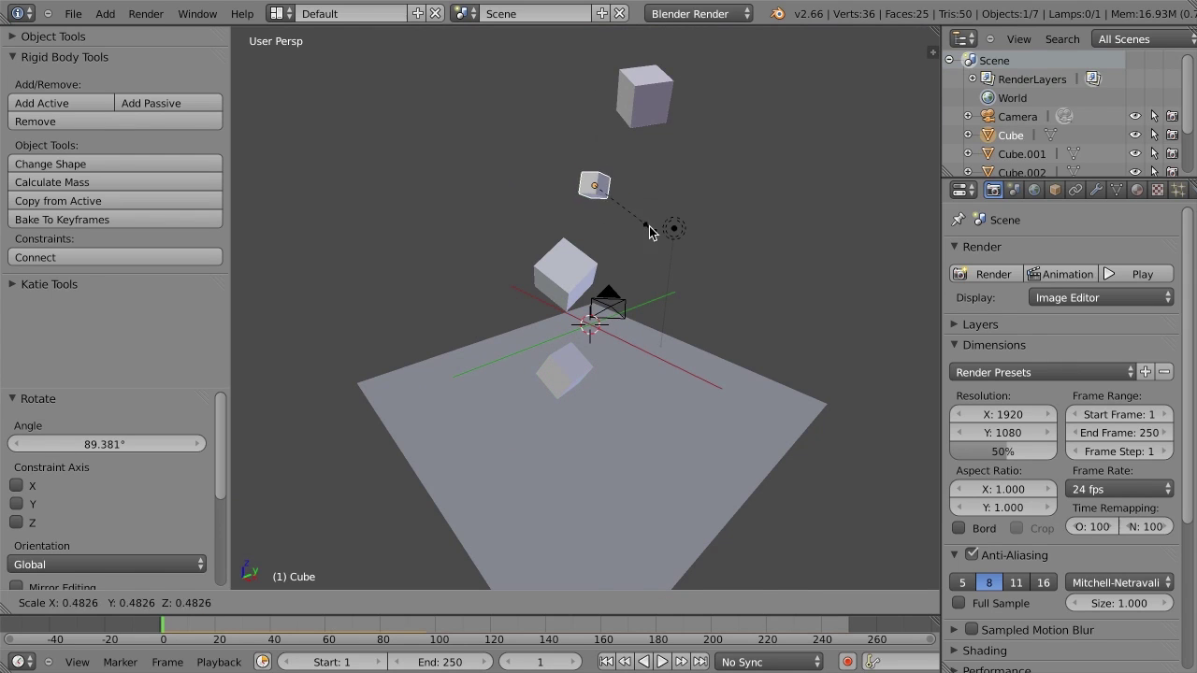
{"action": "left_click", "coordinate": [655, 230]}
{"action": "key", "text": "ctrl+a"}
{"action": "left_click", "coordinate": [648, 230]}
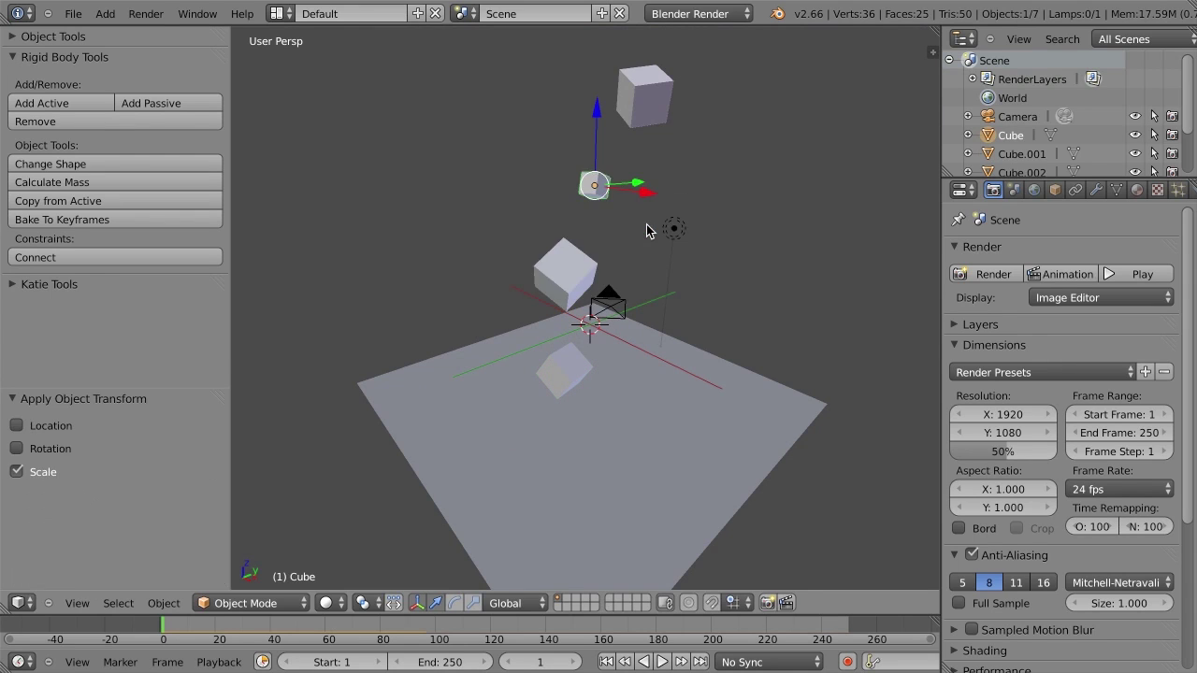
Step: Scale the uppermost cube up to about 1.93 and apply its scale
{"action": "right_click", "coordinate": [657, 98]}
{"action": "key", "text": "s"}
{"action": "left_click", "coordinate": [703, 227]}
{"action": "key", "text": "ctrl+a"}
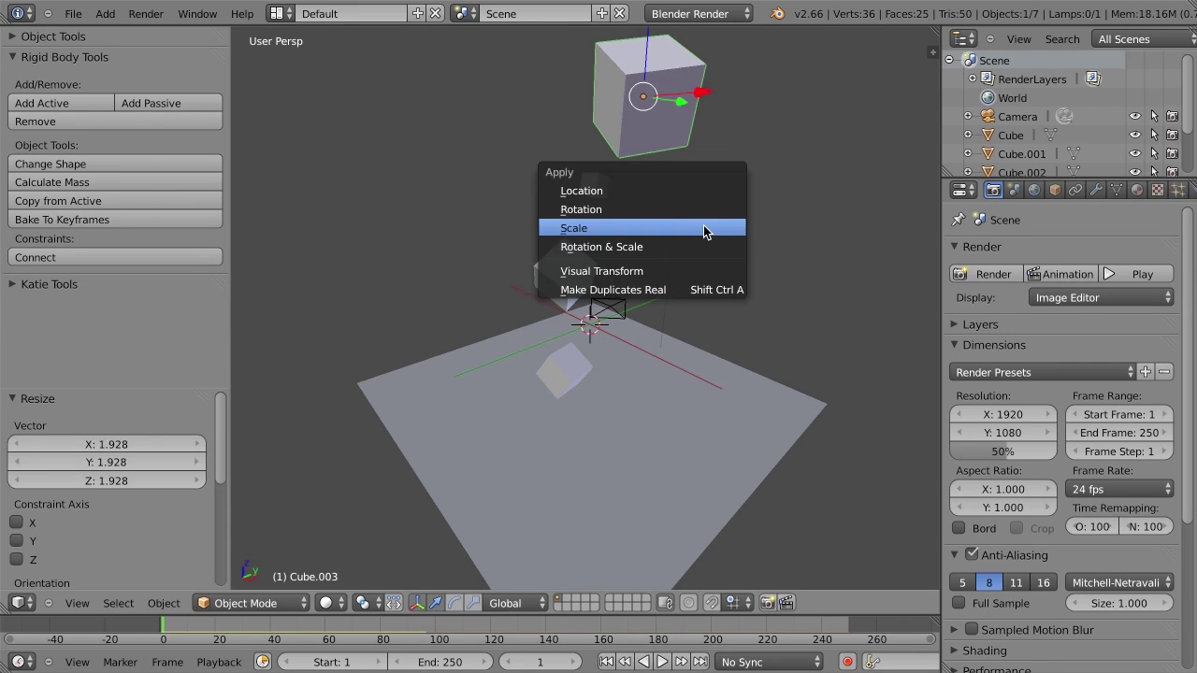
{"action": "left_click", "coordinate": [703, 229]}
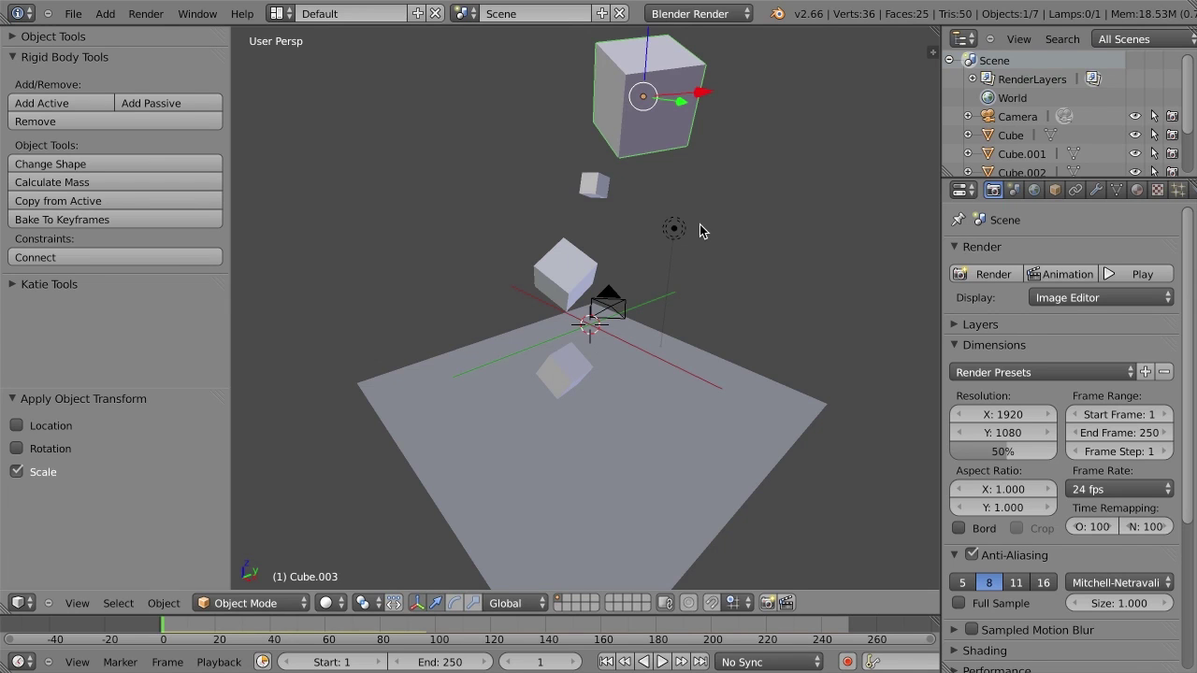
Step: Show the enlarged cube's rigid body physics settings and examine its mass, collision shape and collision groups
{"action": "scroll", "coordinate": [1122, 190], "scroll_direction": "down", "scroll_amount": 2}
{"action": "left_click", "coordinate": [1178, 190]}
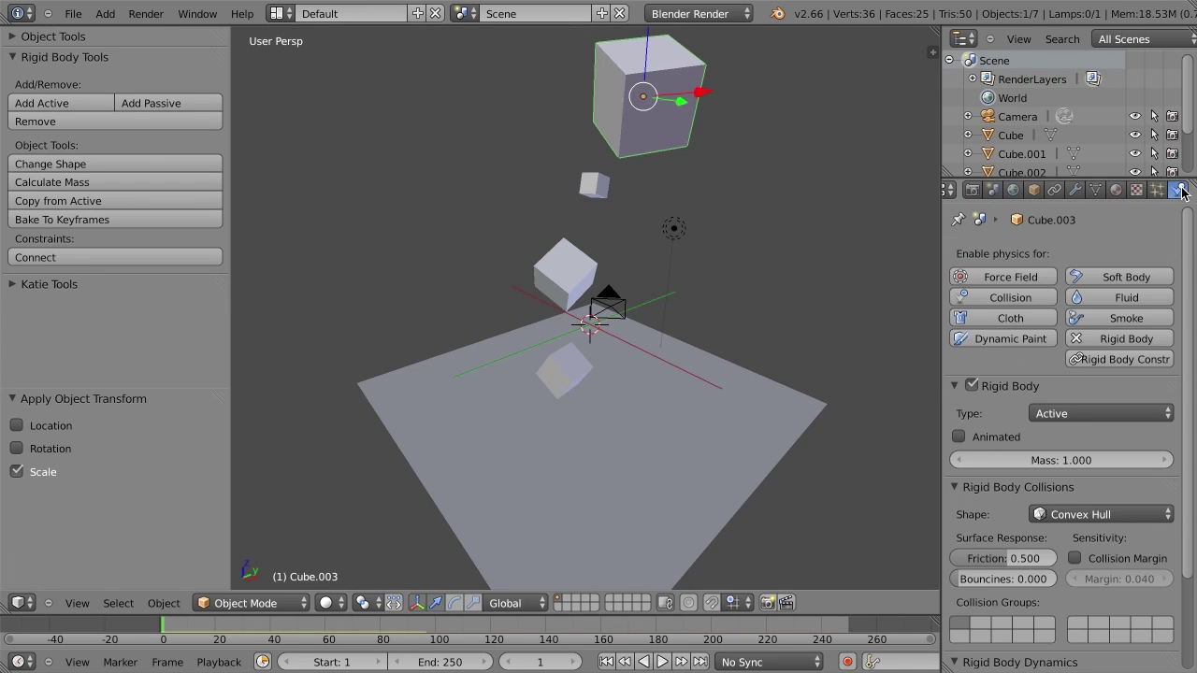
{"action": "scroll", "coordinate": [996, 348], "scroll_direction": "down", "scroll_amount": 3}
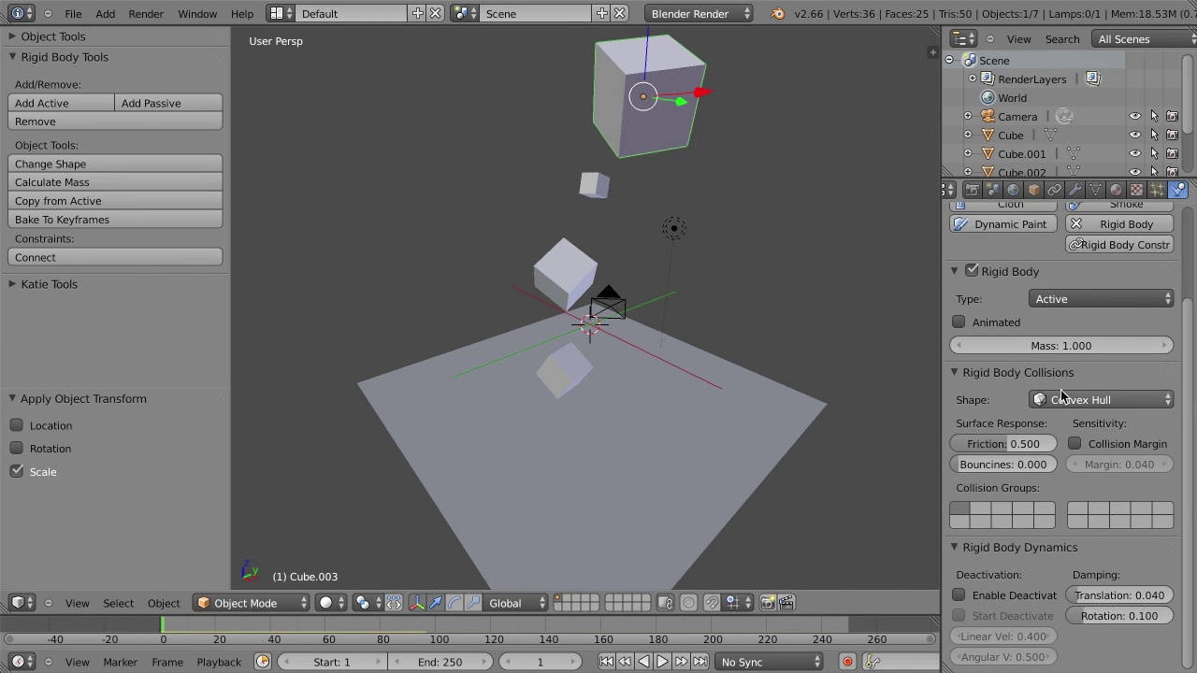
{"action": "left_click", "coordinate": [1121, 400]}
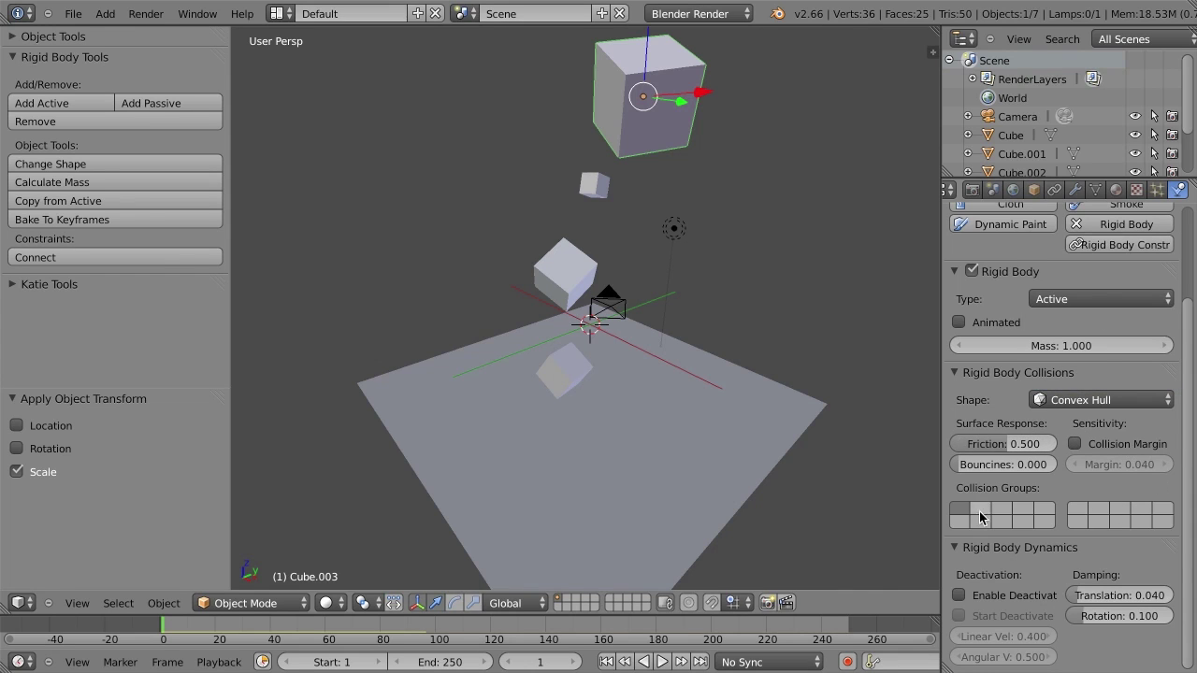
Step: Test the simulation with the ground plane in the second collision group, and put the plane back in the first group
{"action": "right_click", "coordinate": [762, 451]}
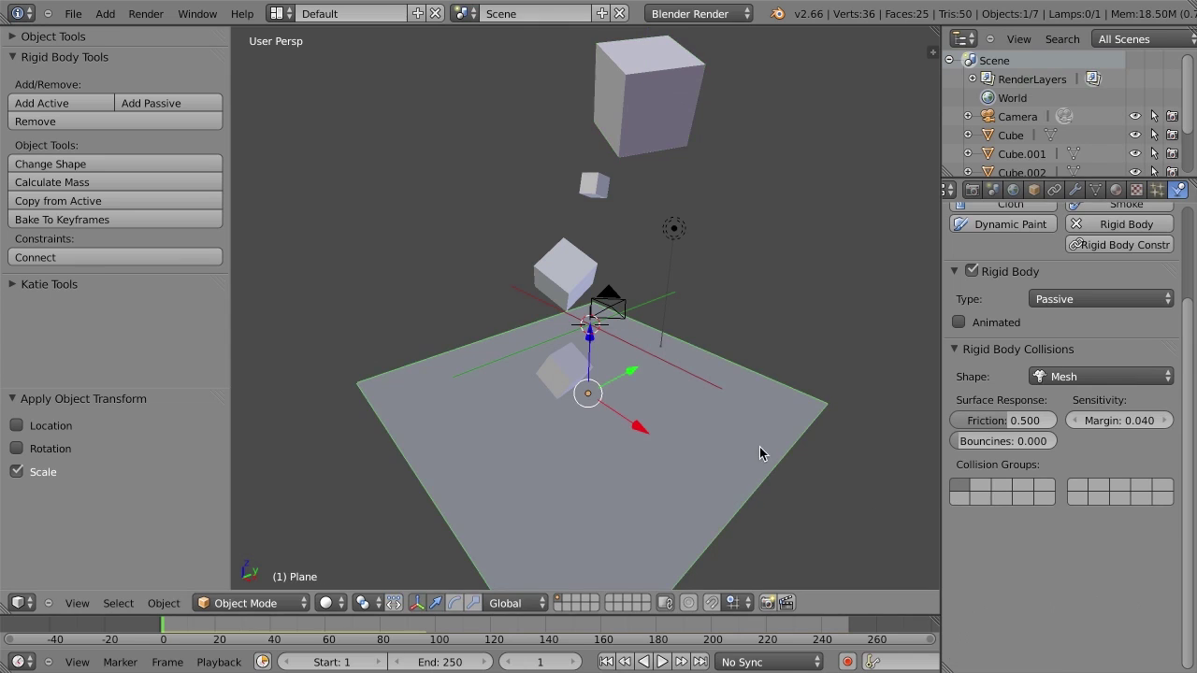
{"action": "left_click", "coordinate": [977, 486]}
{"action": "key", "text": "alt+a"}
{"action": "key", "text": "alt+a"}
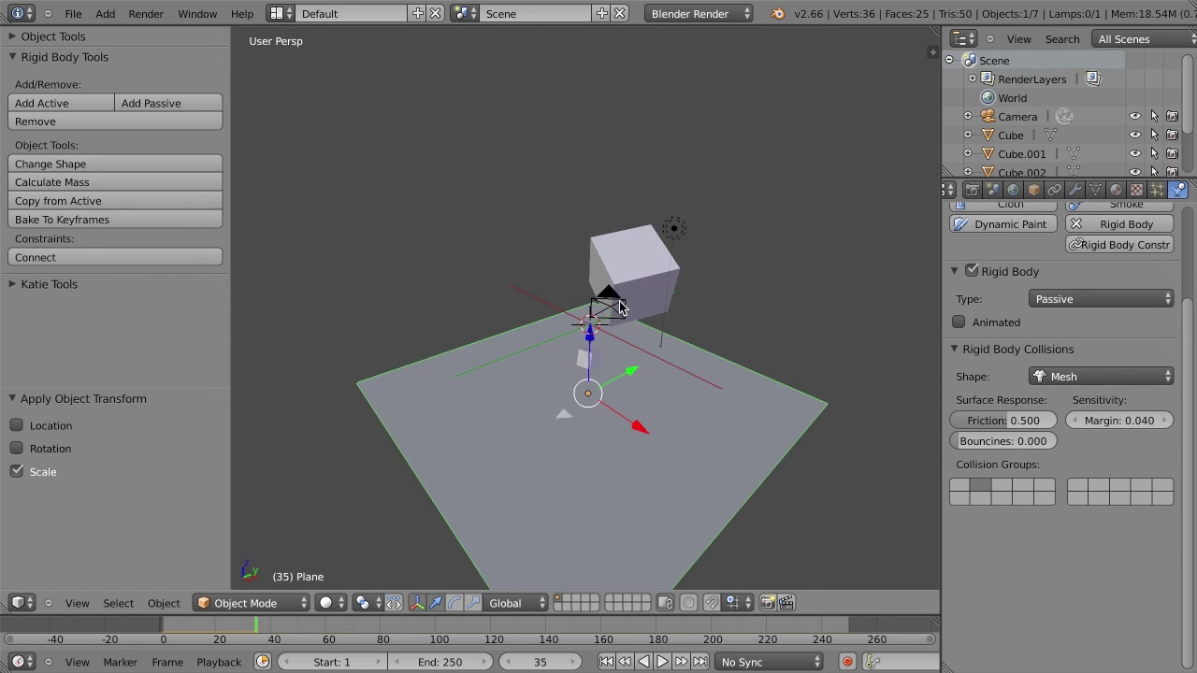
{"action": "key", "text": "shift+Left"}
{"action": "left_click", "coordinate": [960, 485]}
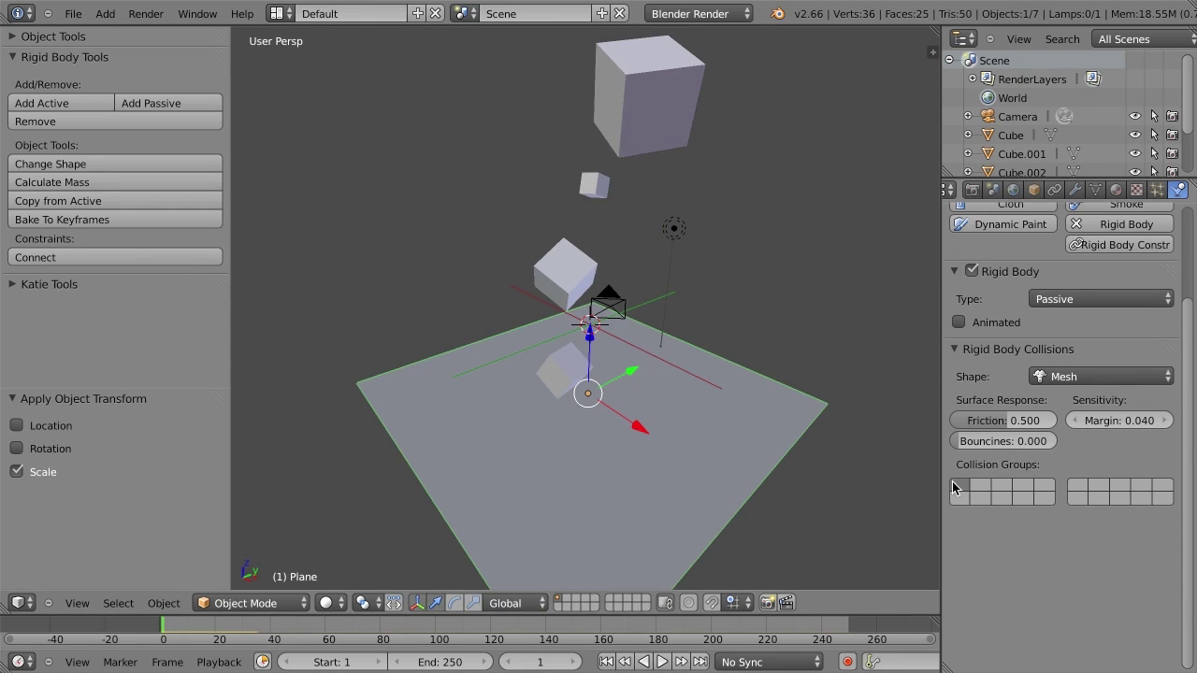
Step: Calculate the mass of all four cubes using the Cast Iron material preset
{"action": "right_click", "coordinate": [574, 272]}
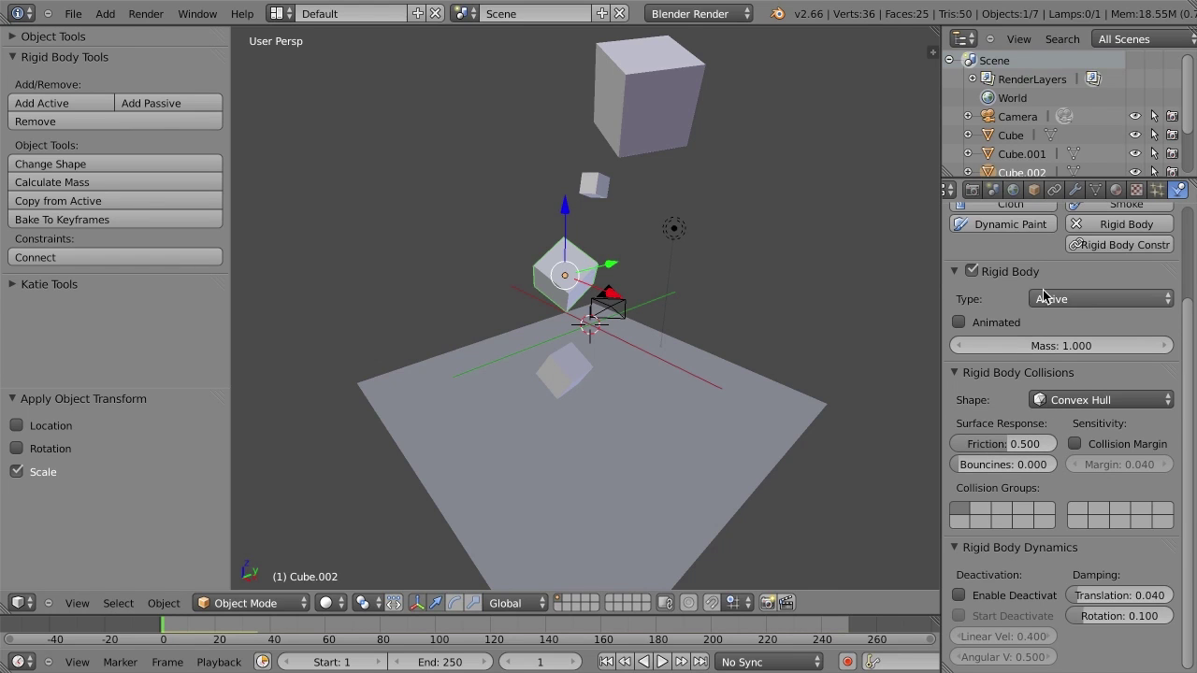
{"action": "scroll", "coordinate": [1038, 297], "scroll_direction": "up", "scroll_amount": 3}
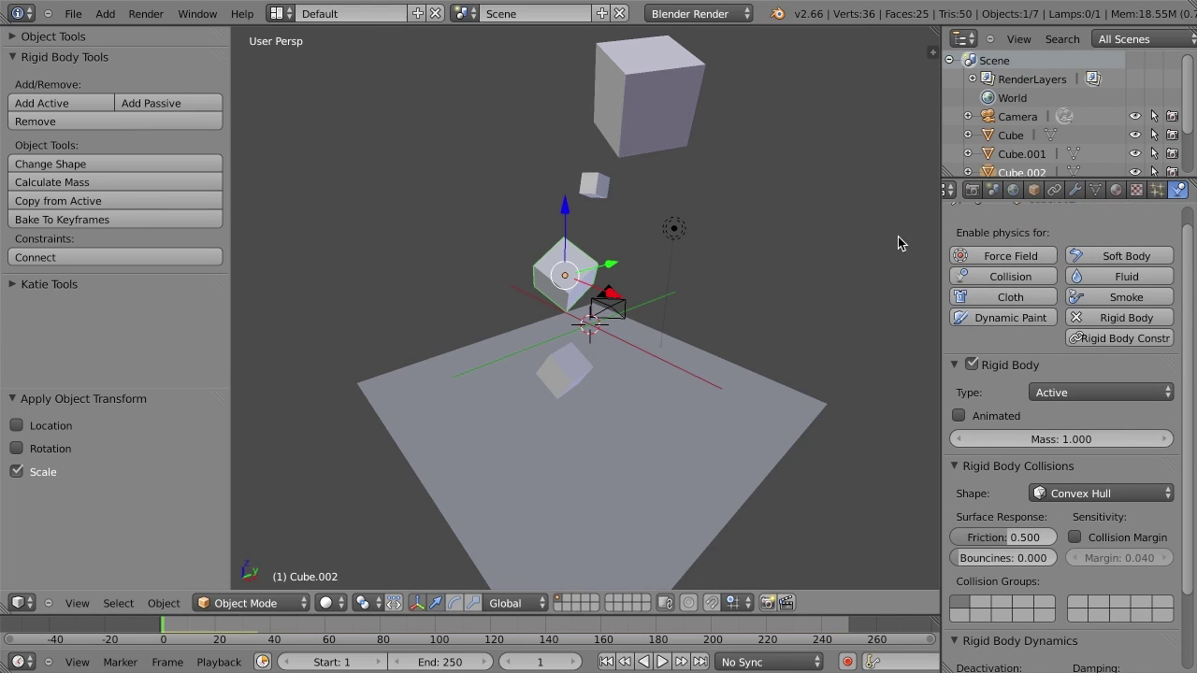
{"action": "scroll", "coordinate": [935, 368], "scroll_direction": "down", "scroll_amount": 1}
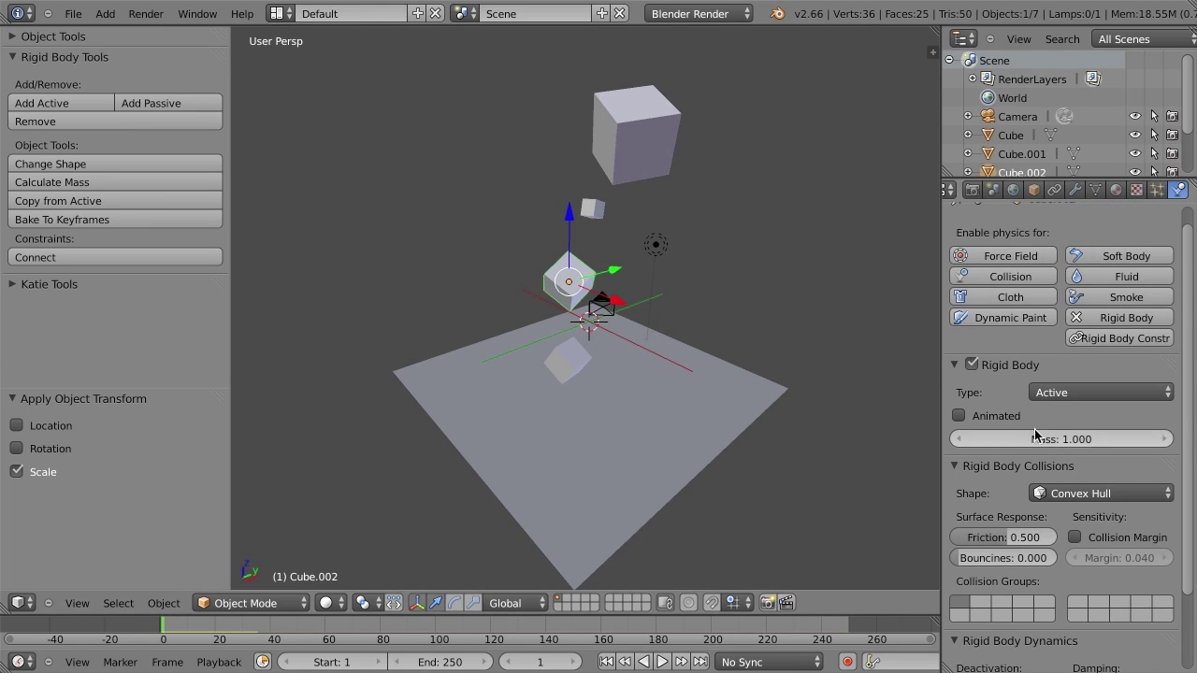
{"action": "right_click", "coordinate": [606, 208]}
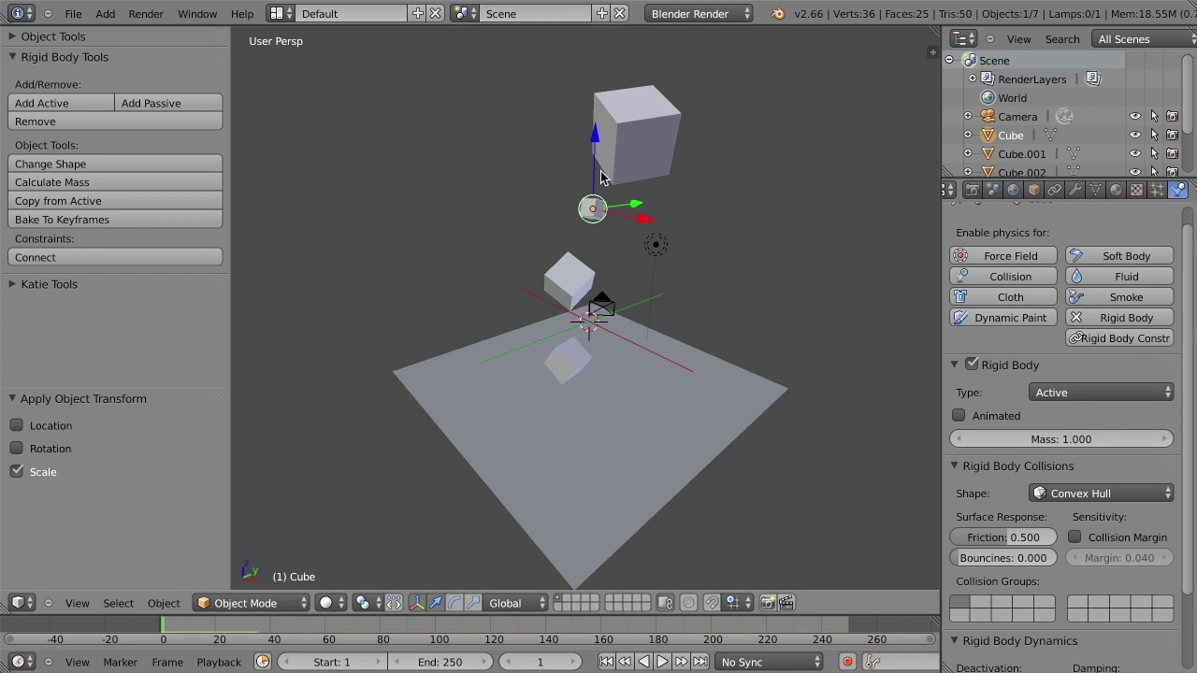
{"action": "right_click", "coordinate": [631, 124], "text": "shift"}
{"action": "right_click", "coordinate": [570, 267], "text": "shift"}
{"action": "right_click", "coordinate": [571, 365], "text": "shift"}
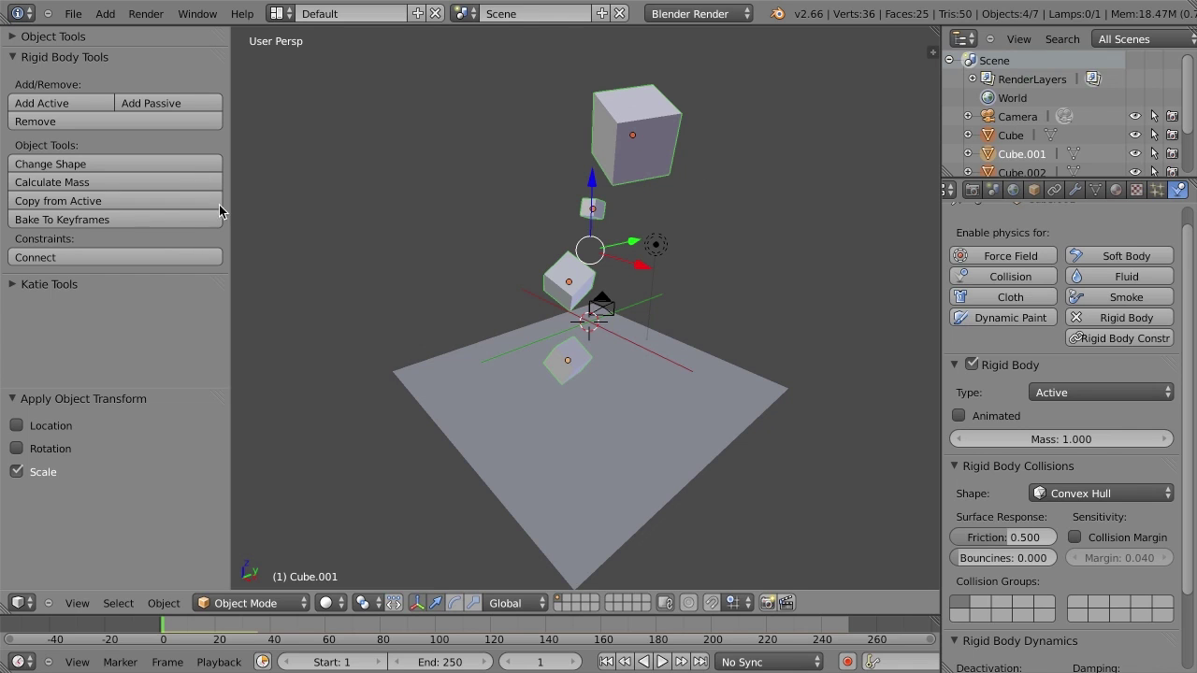
{"action": "left_click", "coordinate": [43, 182]}
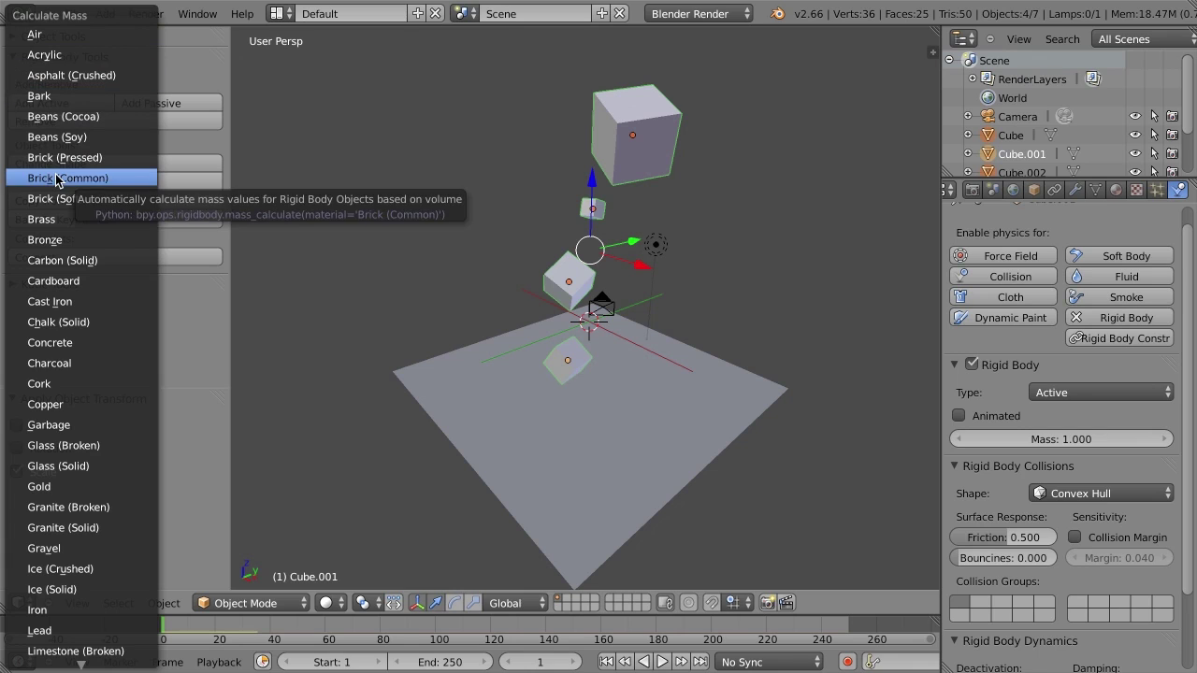
{"action": "left_click", "coordinate": [75, 301]}
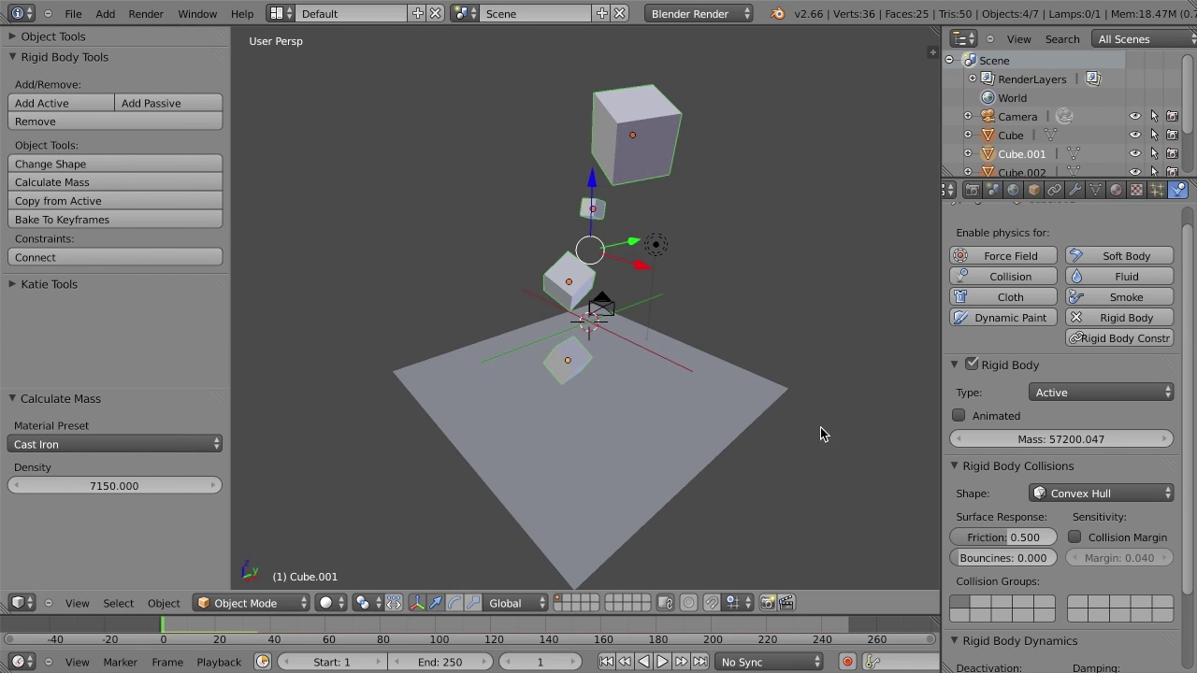
Step: Check the masses of the largest and smallest cubes and play the simulation, returning to the first frame
{"action": "right_click", "coordinate": [657, 175]}
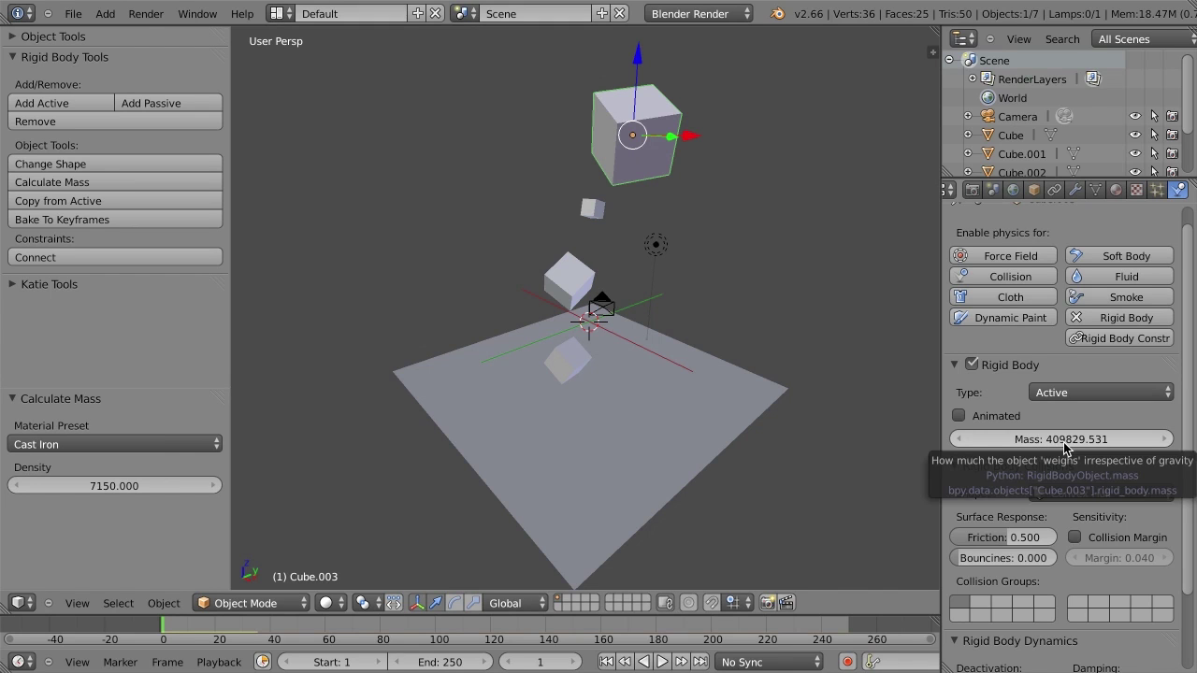
{"action": "right_click", "coordinate": [596, 206]}
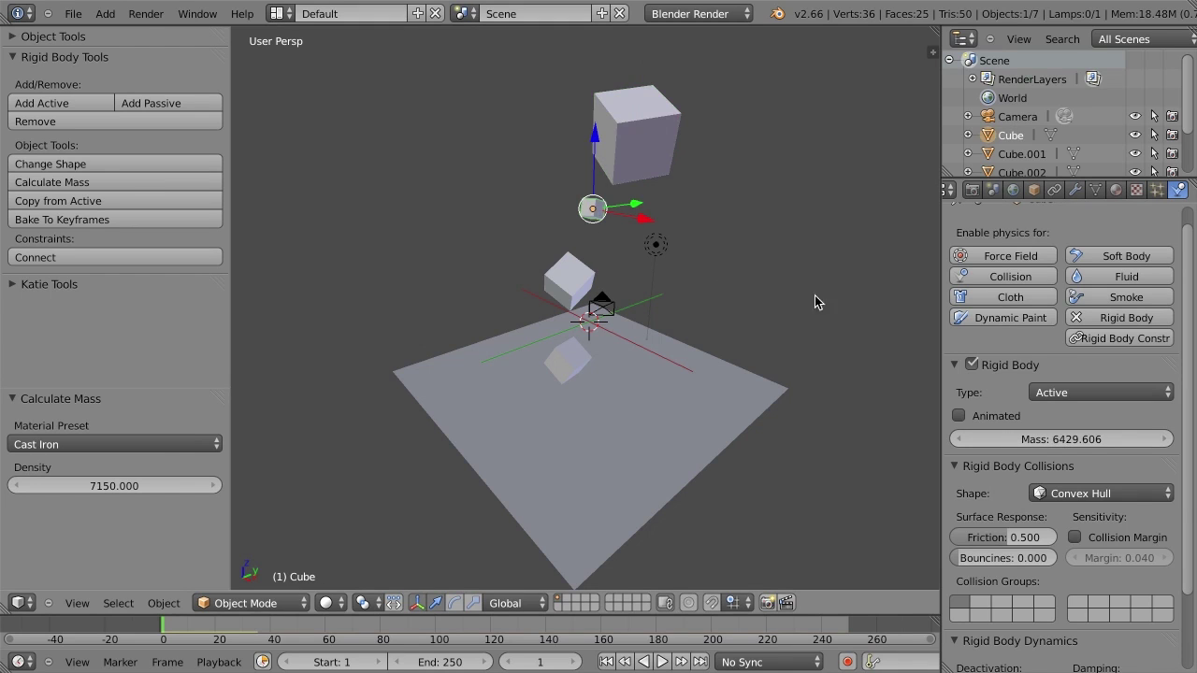
{"action": "key", "text": "alt+a"}
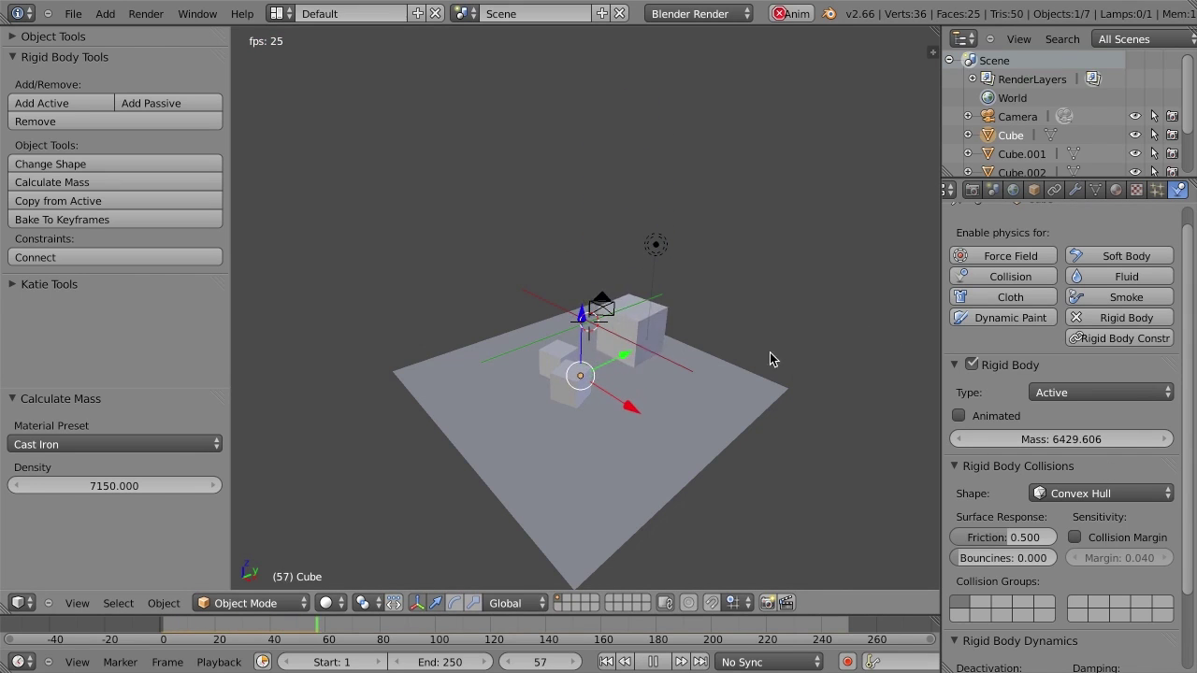
{"action": "middle_click_drag", "start_coordinate": [771, 355], "coordinate": [733, 324]}
{"action": "key", "text": "alt+a"}
{"action": "key", "text": "shift+Left"}
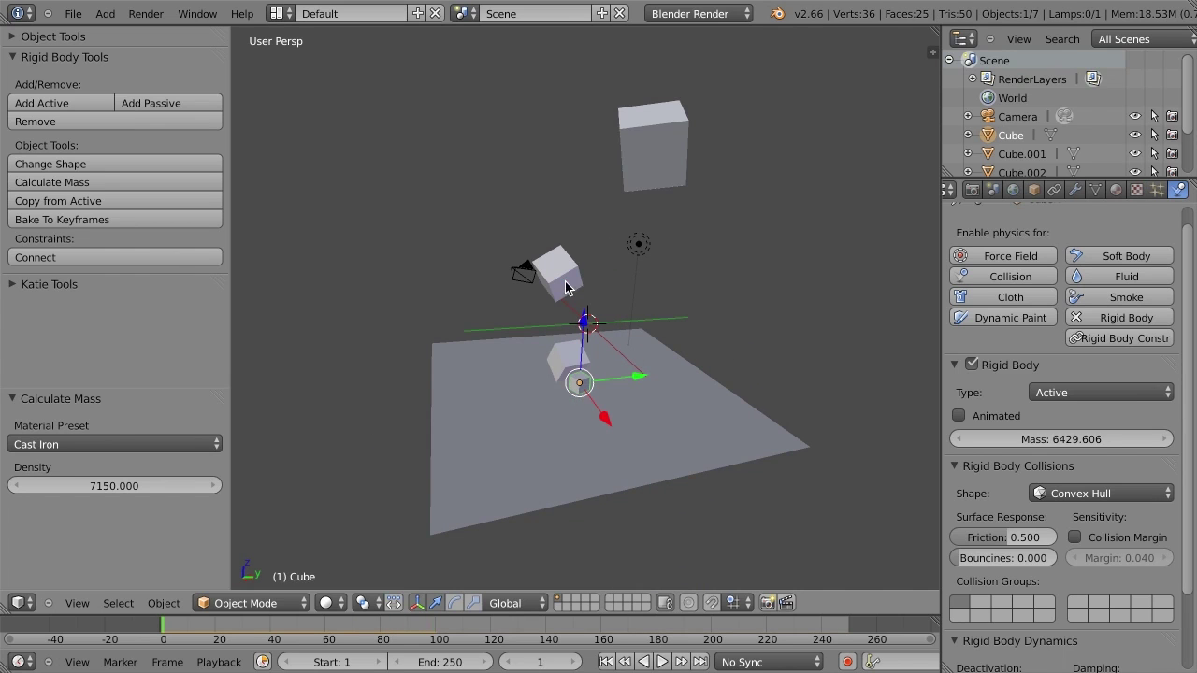
Step: Copy the rigid body settings of the medium cube hanging below the largest one to the other three cubes
{"action": "right_click", "coordinate": [563, 278]}
{"action": "left_click", "coordinate": [67, 182]}
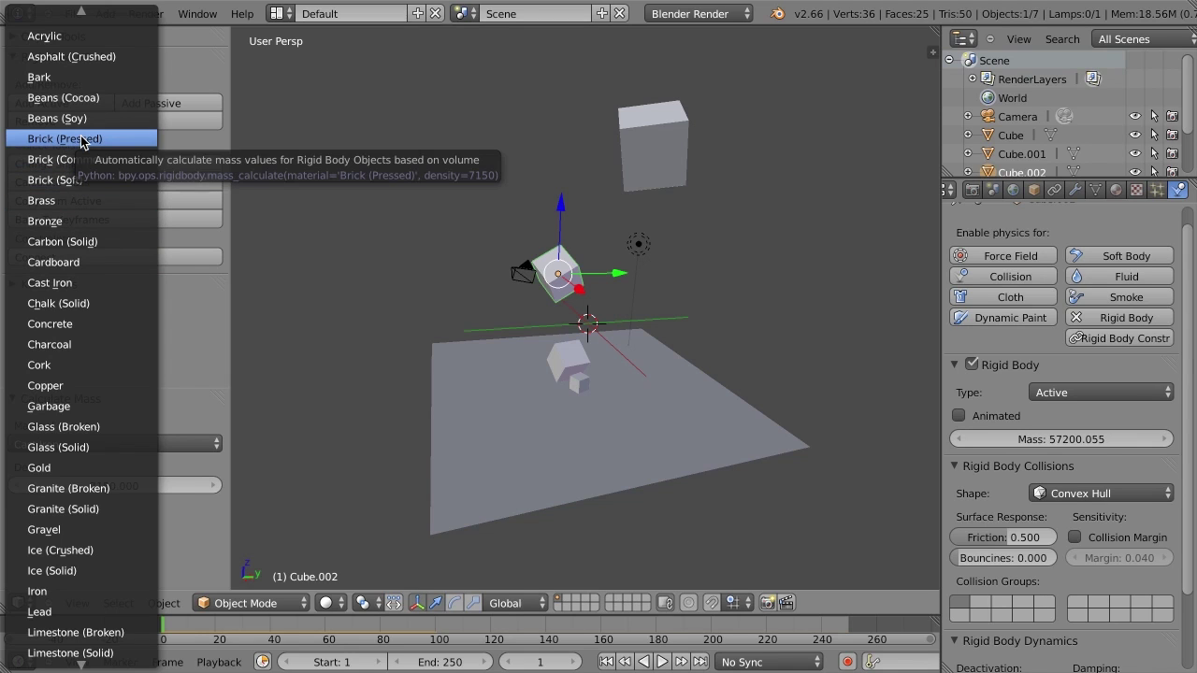
{"action": "middle_click_drag", "start_coordinate": [426, 318], "coordinate": [622, 360]}
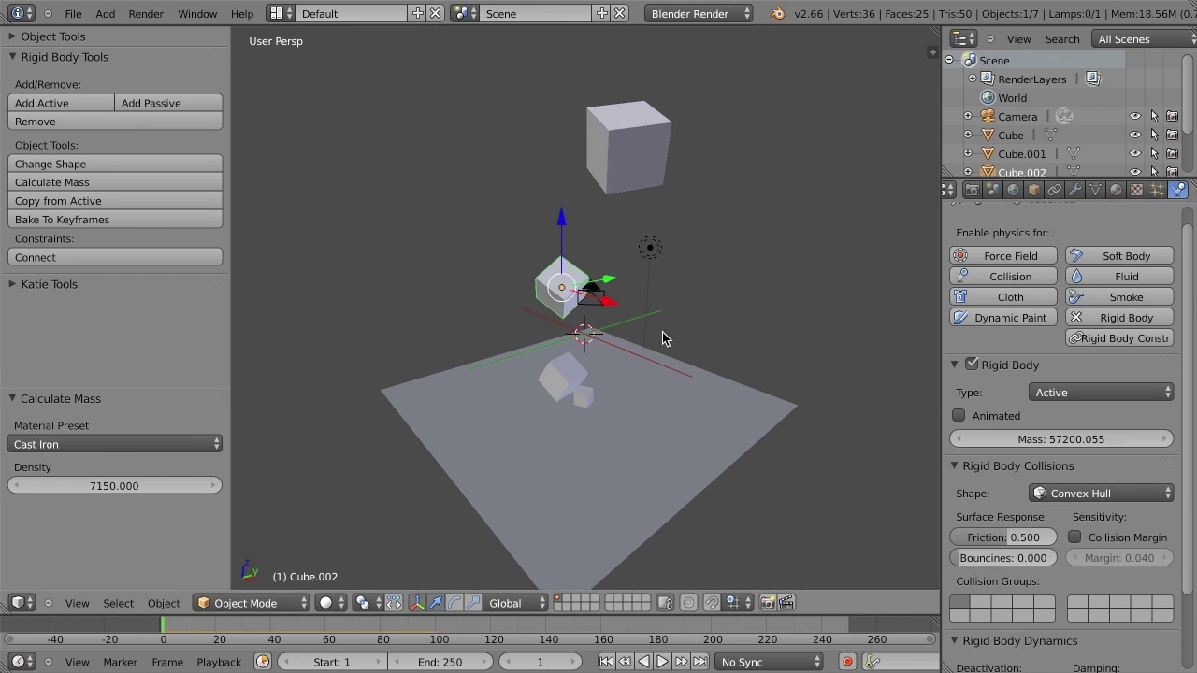
{"action": "left_click", "coordinate": [605, 137], "text": "shift"}
{"action": "left_click", "coordinate": [563, 378], "text": "shift"}
{"action": "left_click", "coordinate": [581, 396], "text": "shift"}
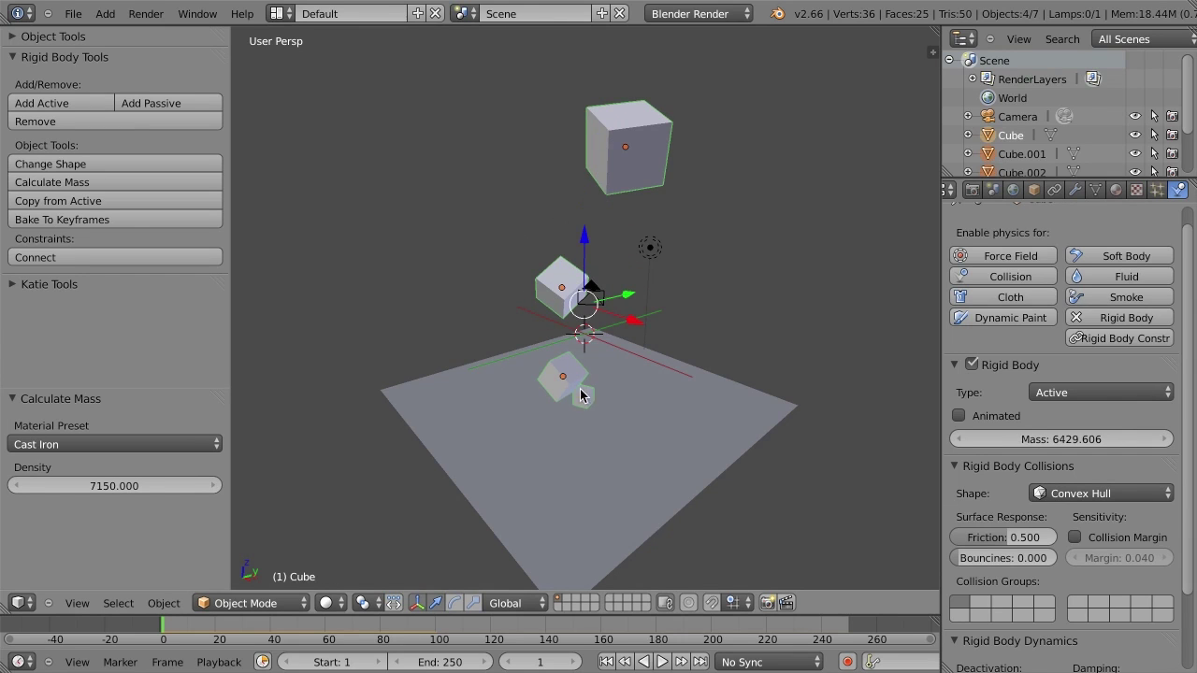
{"action": "left_click", "coordinate": [557, 292], "text": "shift"}
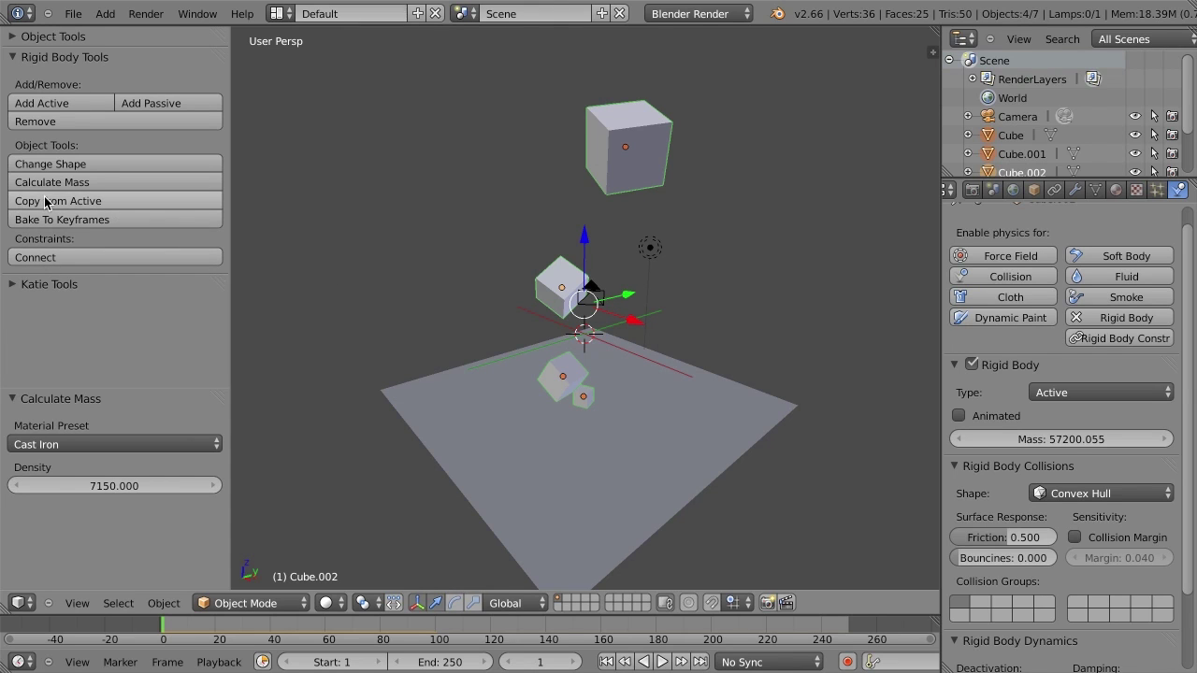
{"action": "left_click", "coordinate": [107, 201]}
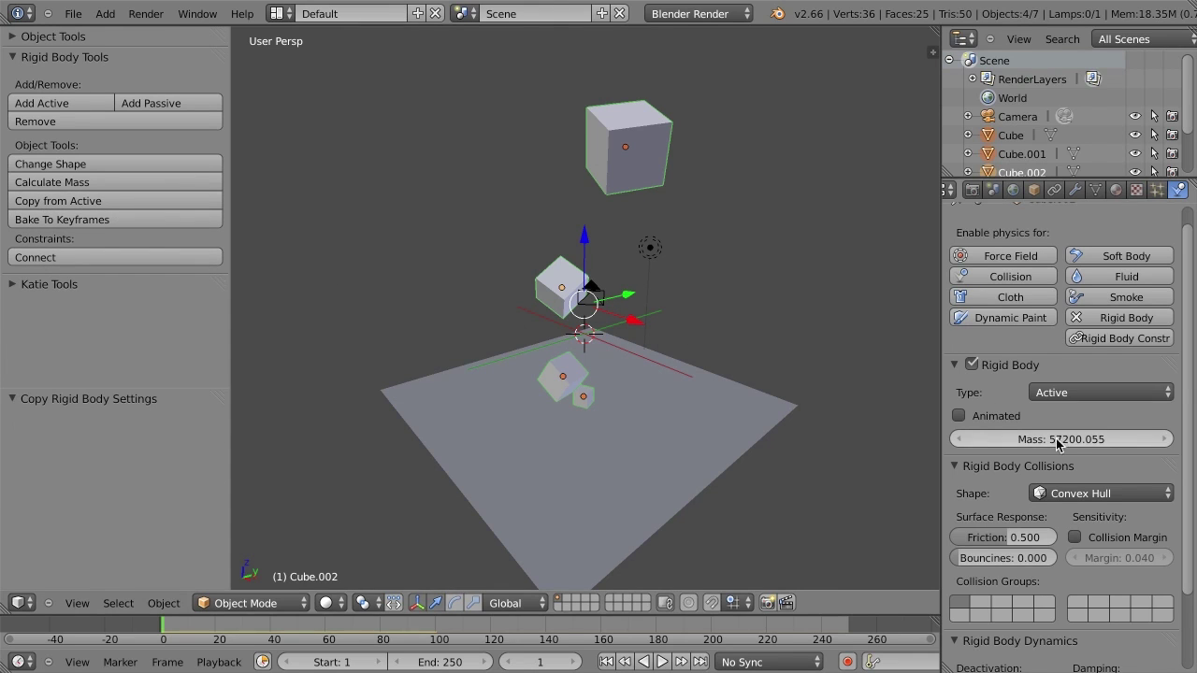
Step: Check the copied mass on the largest cube and the two medium cubes
{"action": "right_click", "coordinate": [607, 180]}
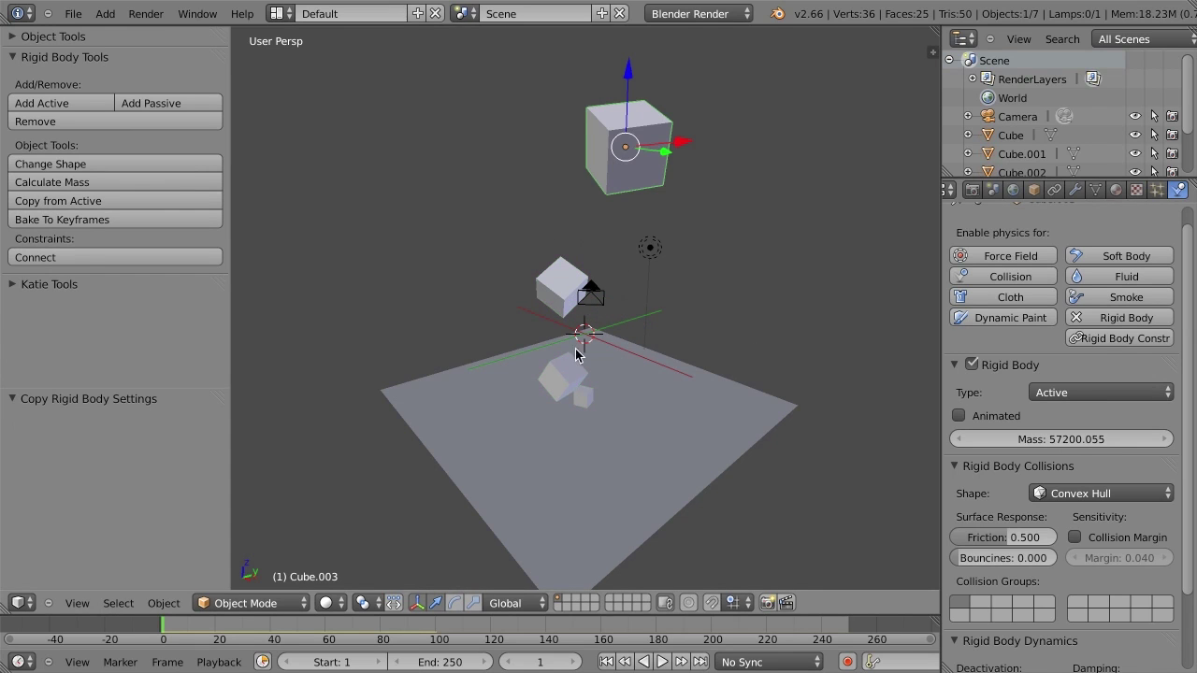
{"action": "right_click", "coordinate": [563, 378]}
{"action": "right_click", "coordinate": [566, 342]}
{"action": "right_click", "coordinate": [552, 285]}
{"action": "right_click", "coordinate": [558, 377]}
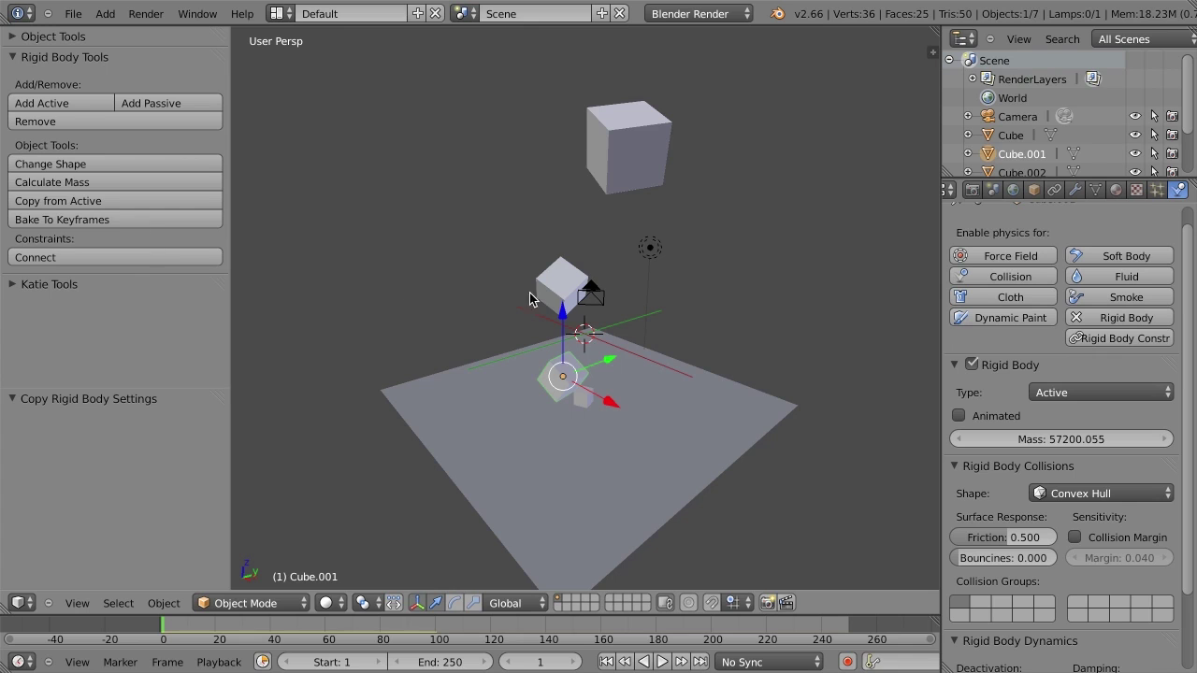
Step: Play the simulation with the copied mass on all cubes and return to the first frame
{"action": "key", "text": "alt+a"}
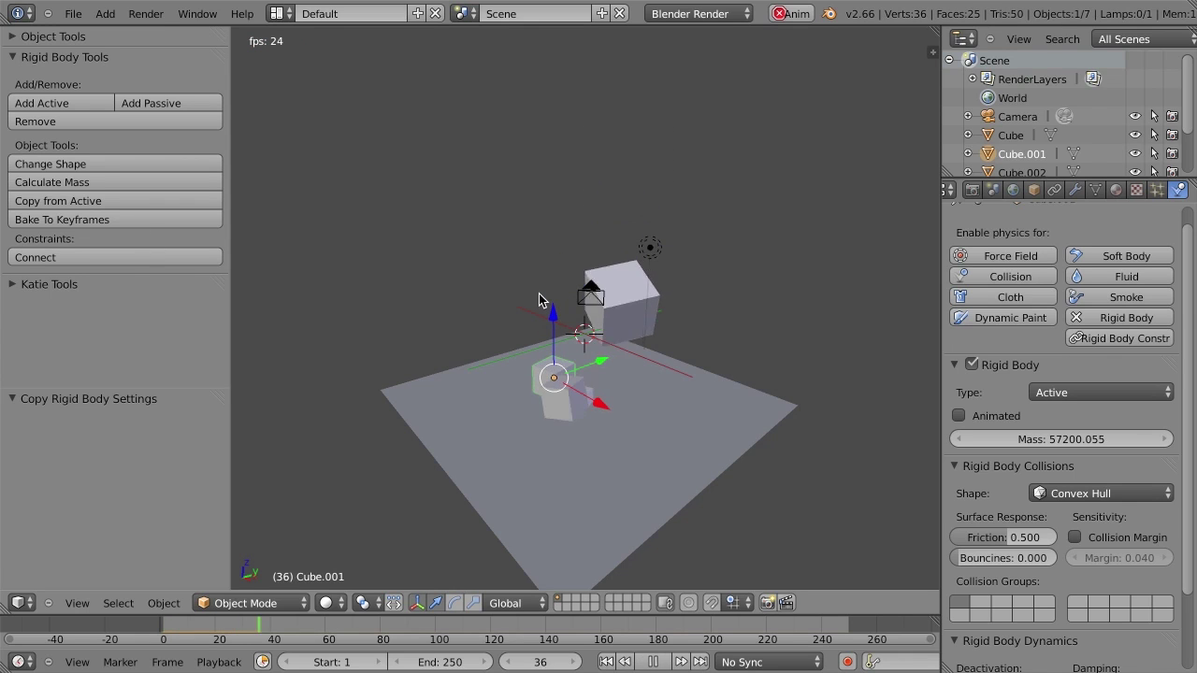
{"action": "key", "text": "alt+a"}
{"action": "key", "text": "shift+Left"}
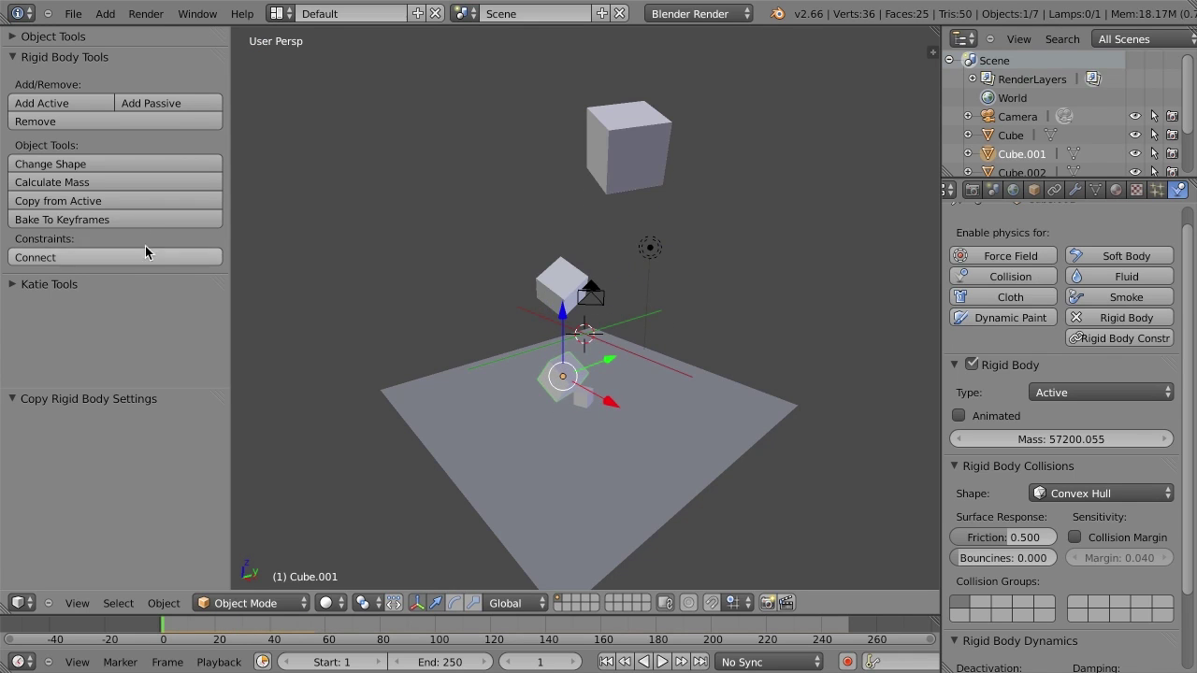
Step: Bake the lower medium cube's rigid body motion to keyframes from frame 1 to frame 20
{"action": "left_click", "coordinate": [96, 219]}
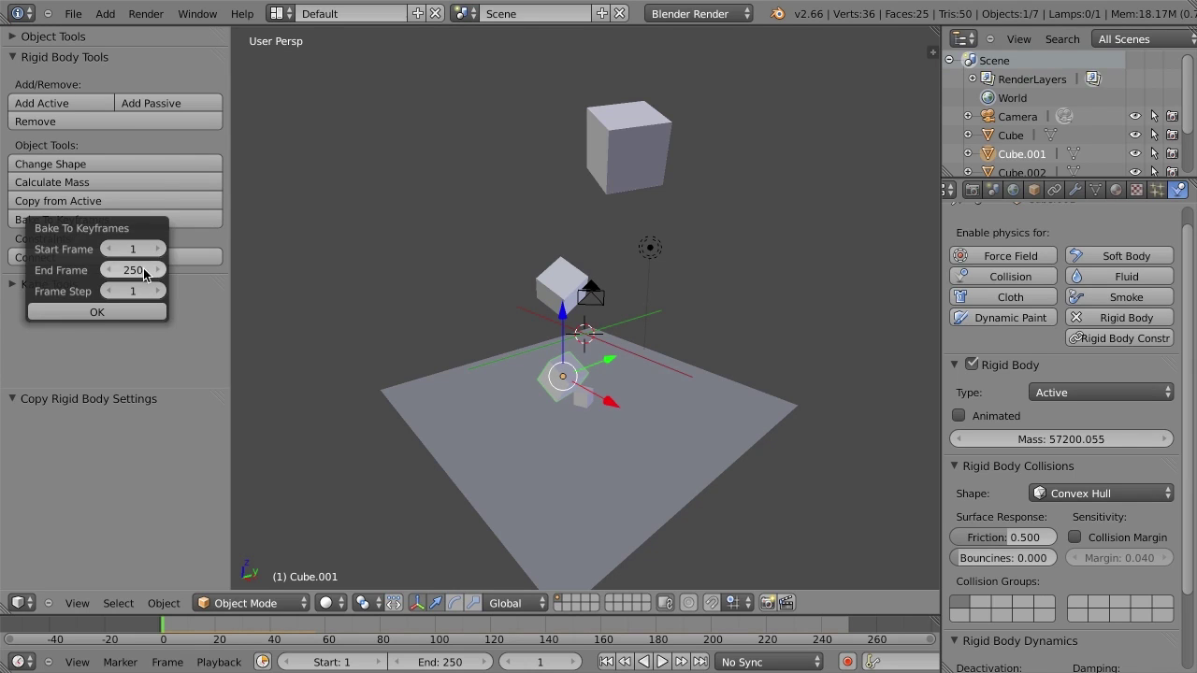
{"action": "type", "text": "20"}
{"action": "key", "text": "Return"}
{"action": "left_click", "coordinate": [97, 312]}
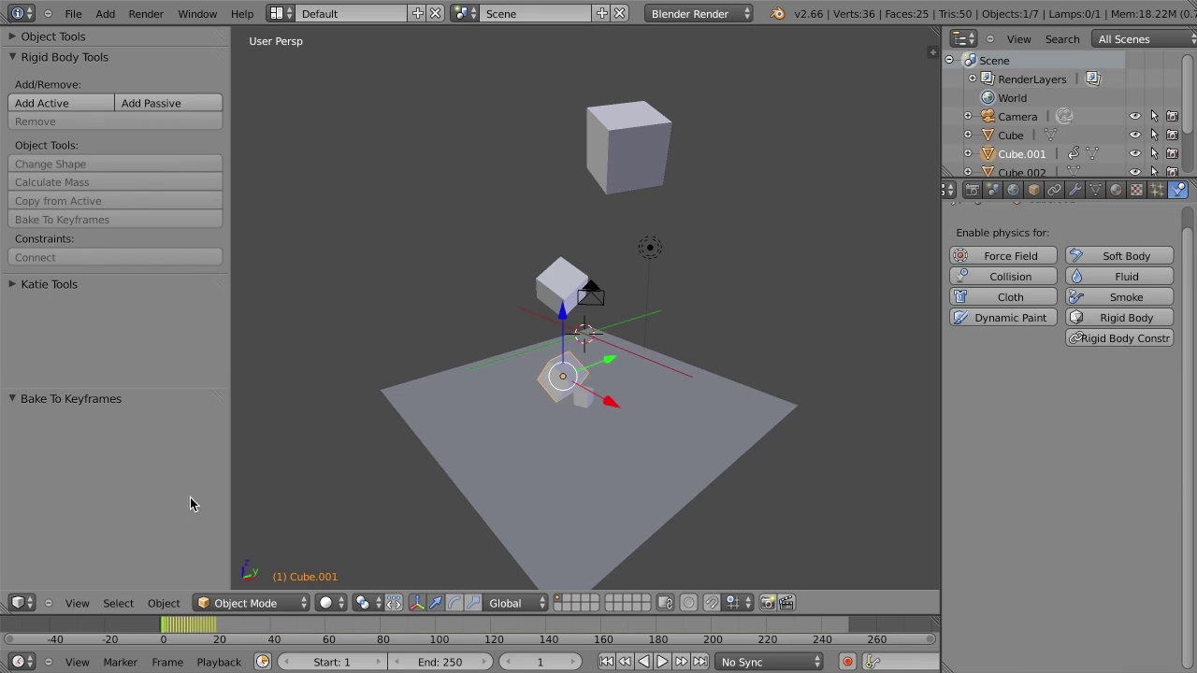
Step: Play the animation with the baked cube and return to the first frame
{"action": "left_click_drag", "start_coordinate": [166, 625], "coordinate": [142, 630]}
{"action": "key", "text": "alt+a"}
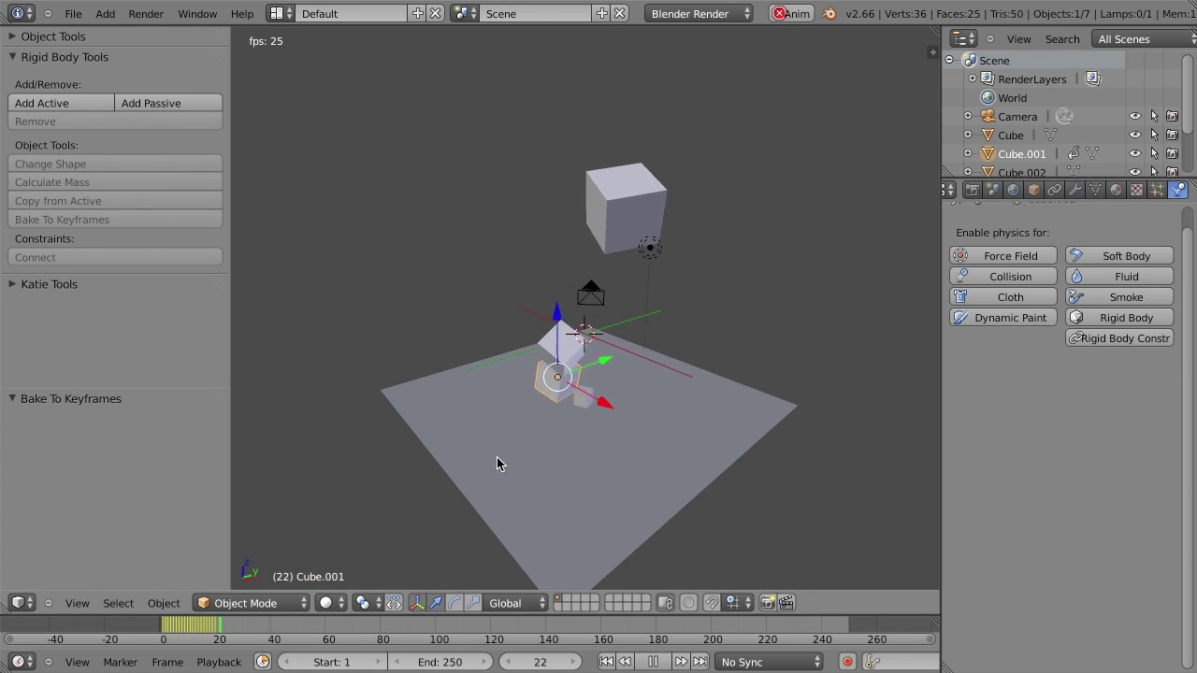
{"action": "key", "text": "alt+a"}
{"action": "key", "text": "shift+Left"}
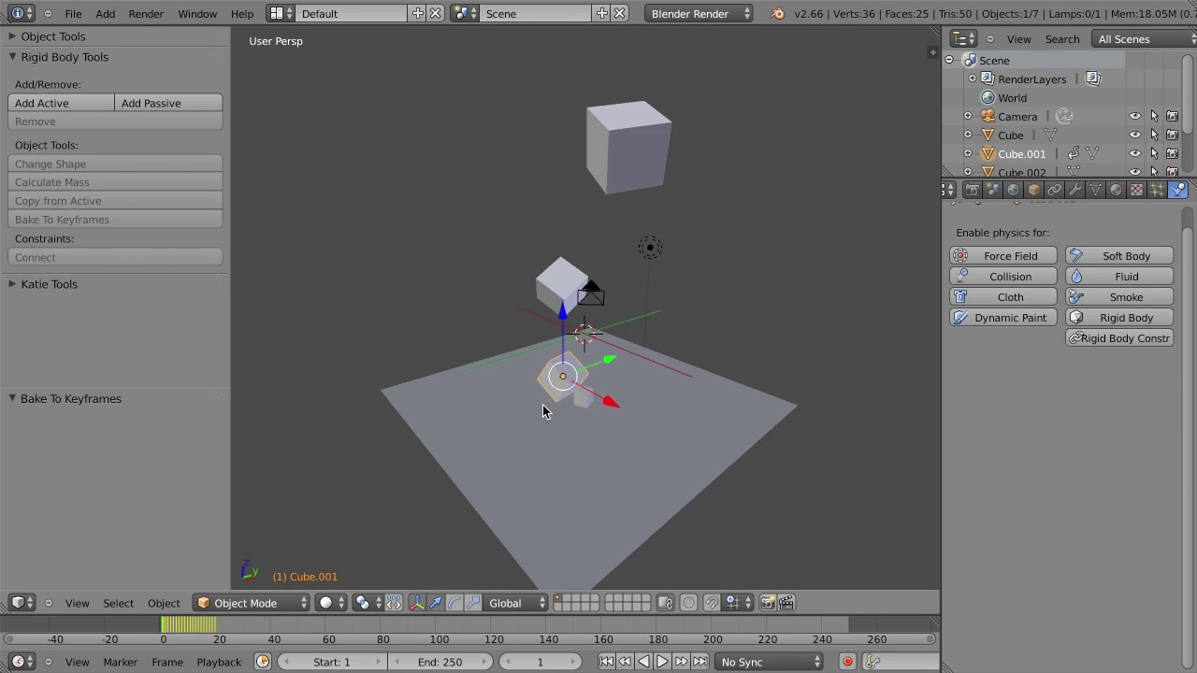
Step: Clear the baked location and rotation keyframes from the lower medium cube and make it an active rigid body again
{"action": "key", "text": "z"}
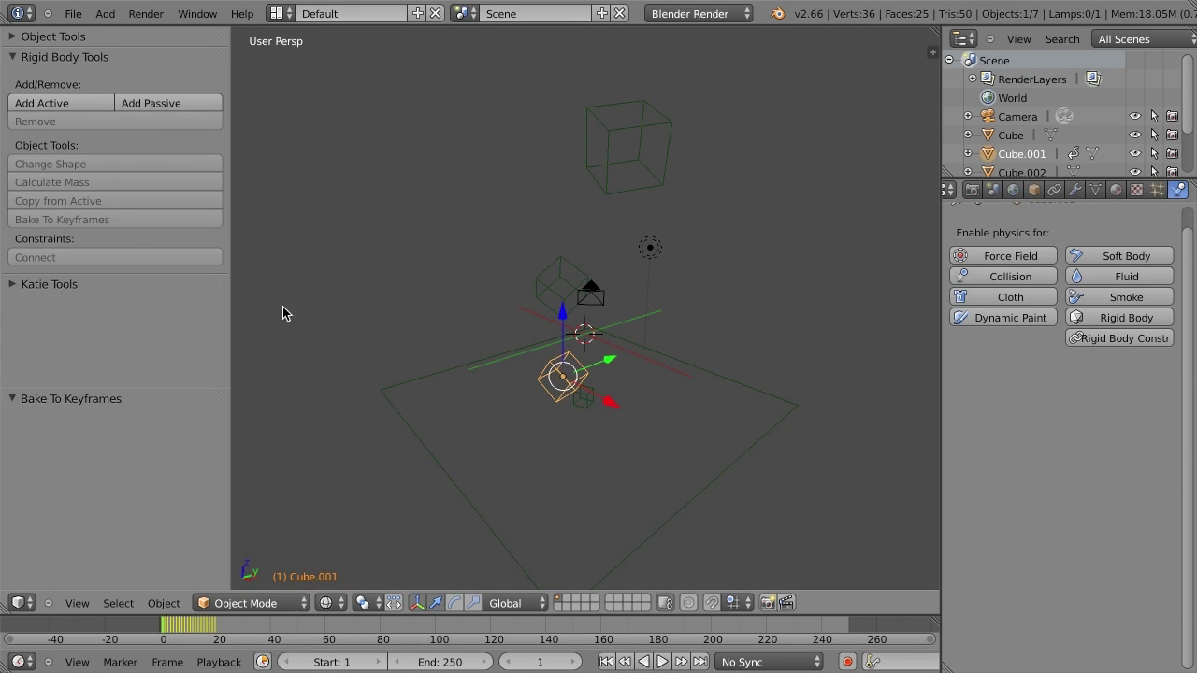
{"action": "right_click", "coordinate": [569, 290]}
{"action": "right_click", "coordinate": [628, 213]}
{"action": "right_click", "coordinate": [565, 374]}
{"action": "key", "text": "n"}
{"action": "scroll", "coordinate": [859, 168], "scroll_direction": "up", "scroll_amount": 5}
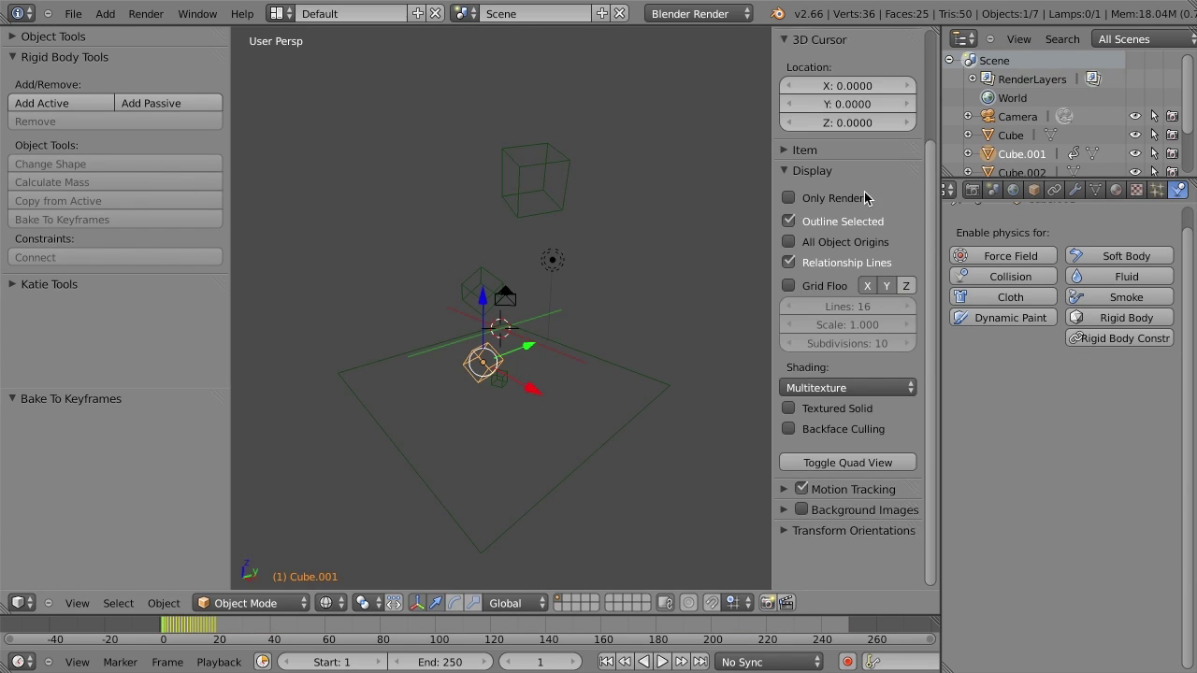
{"action": "left_click", "coordinate": [853, 36]}
{"action": "right_click", "coordinate": [820, 84]}
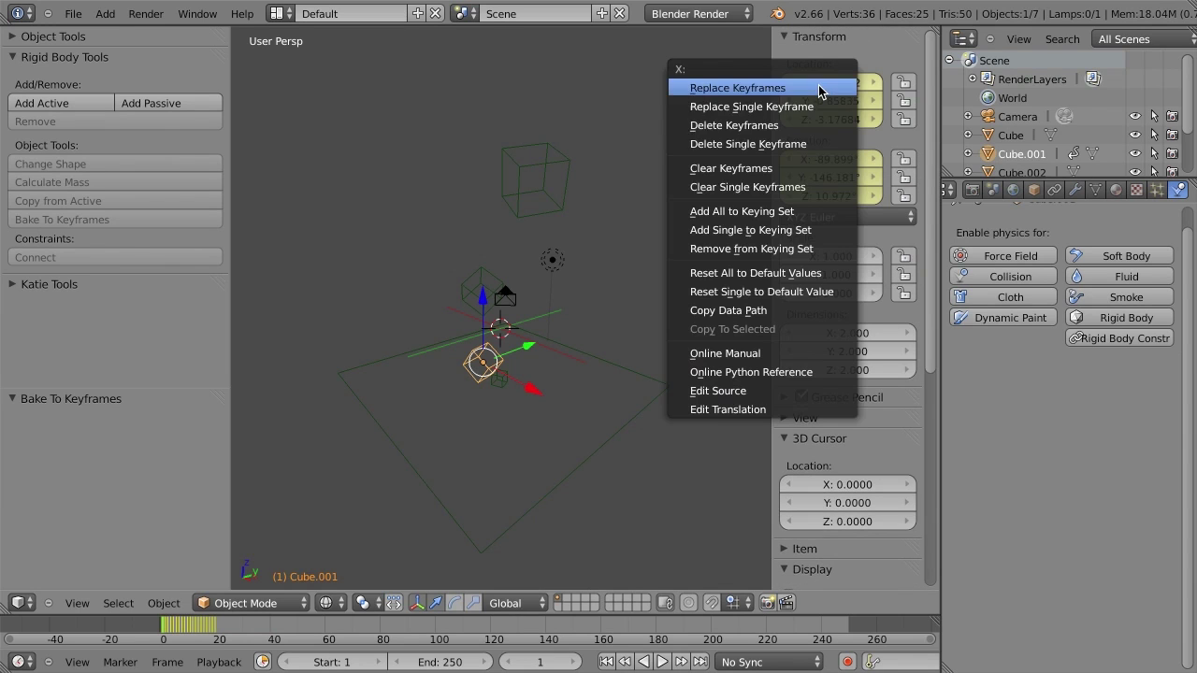
{"action": "left_click", "coordinate": [760, 145]}
{"action": "right_click", "coordinate": [810, 160]}
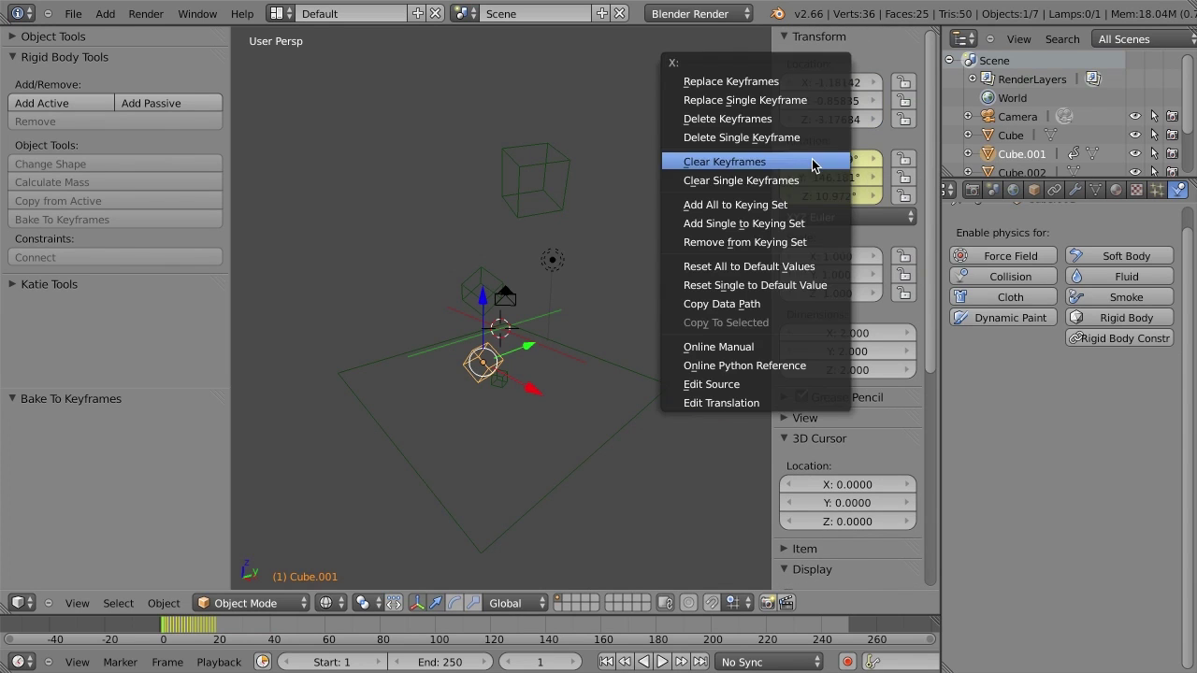
{"action": "left_click", "coordinate": [810, 167]}
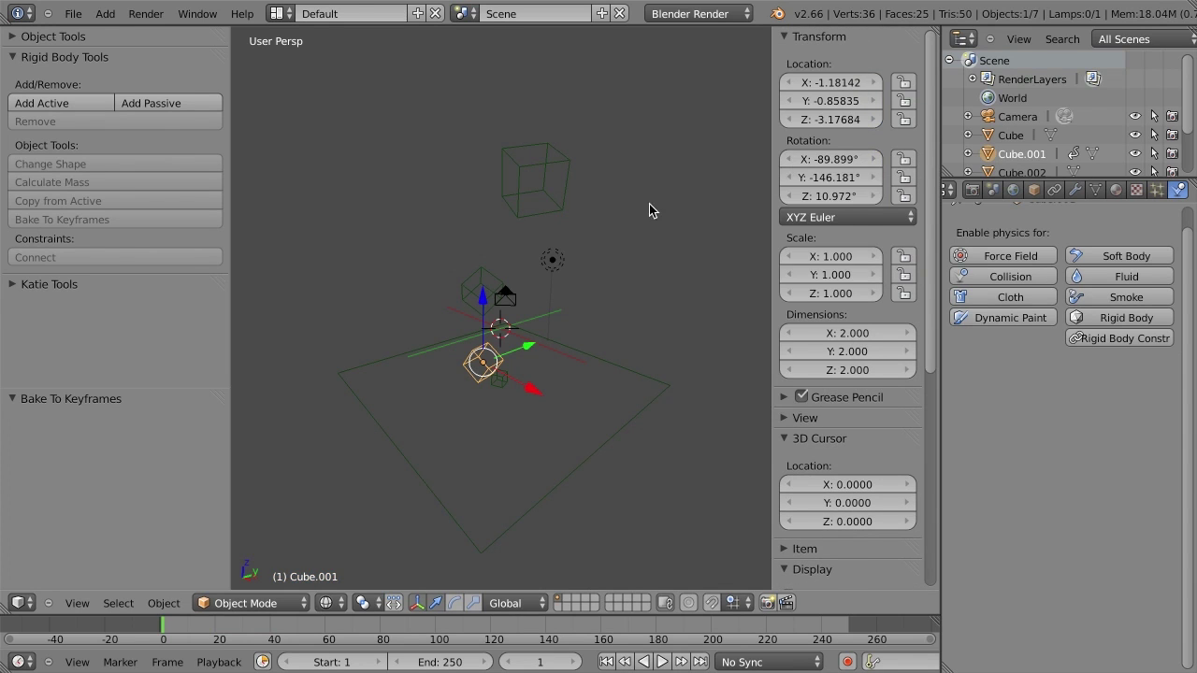
{"action": "left_click", "coordinate": [75, 105]}
{"action": "key", "text": "z"}
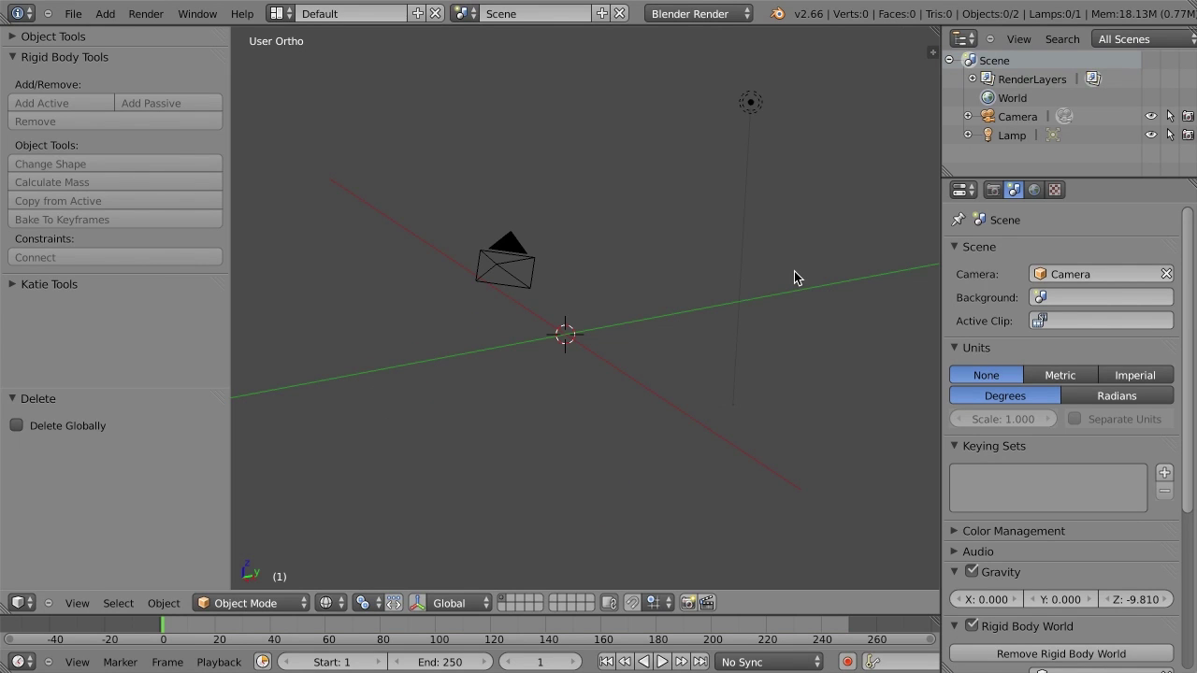
Step: Add a ground plane scaled by 10, apply its scale and show the scene in solid shading
{"action": "key", "text": "shift+a"}
{"action": "mouse_move", "coordinate": [794, 273]}
{"action": "left_click", "coordinate": [845, 272]}
{"action": "type", "text": "s"}
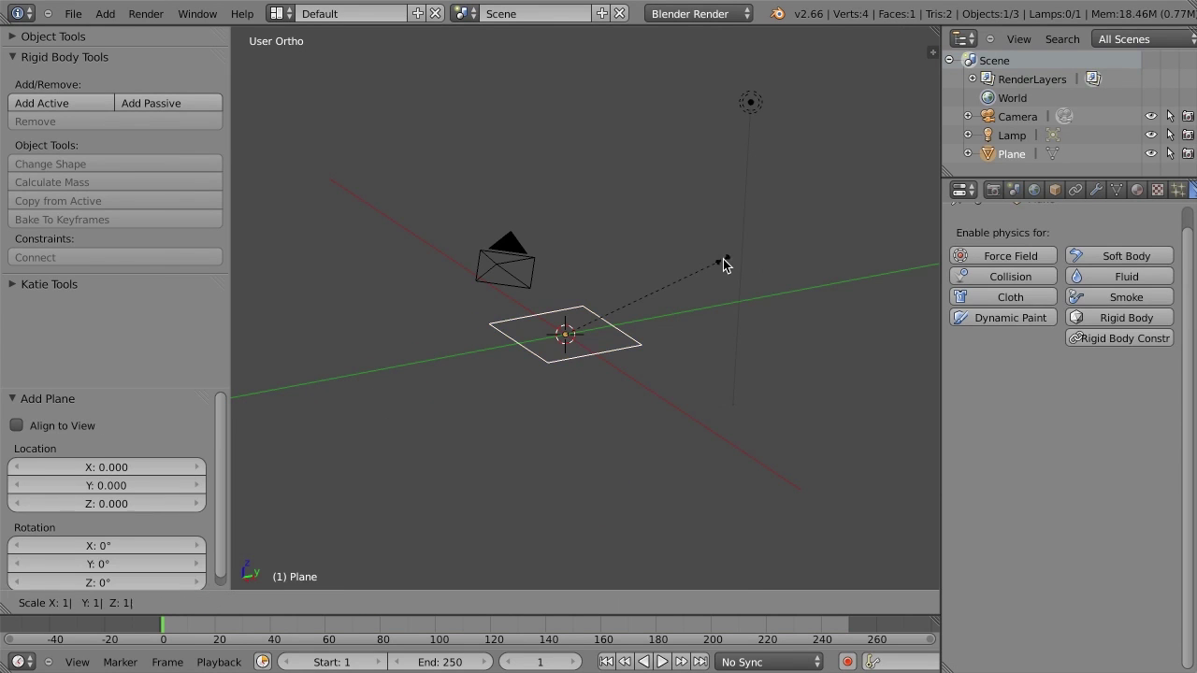
{"action": "type", "text": "10"}
{"action": "key", "text": "Return"}
{"action": "key", "text": "ctrl+a"}
{"action": "left_click", "coordinate": [722, 260]}
{"action": "key", "text": "z"}
{"action": "scroll", "coordinate": [723, 290], "scroll_direction": "down", "scroll_amount": 2}
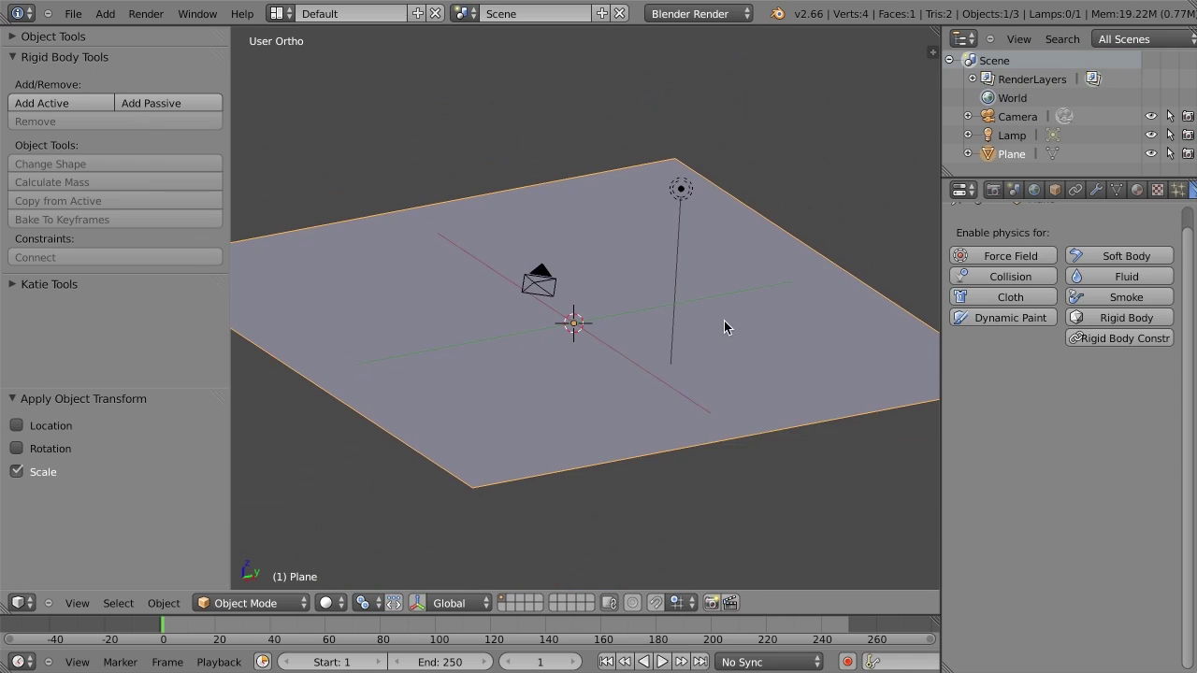
Step: Add a cylinder and rotate it 90° about X and 90° about Z so it lies along the X axis
{"action": "key", "text": "shift+a"}
{"action": "mouse_move", "coordinate": [726, 323]}
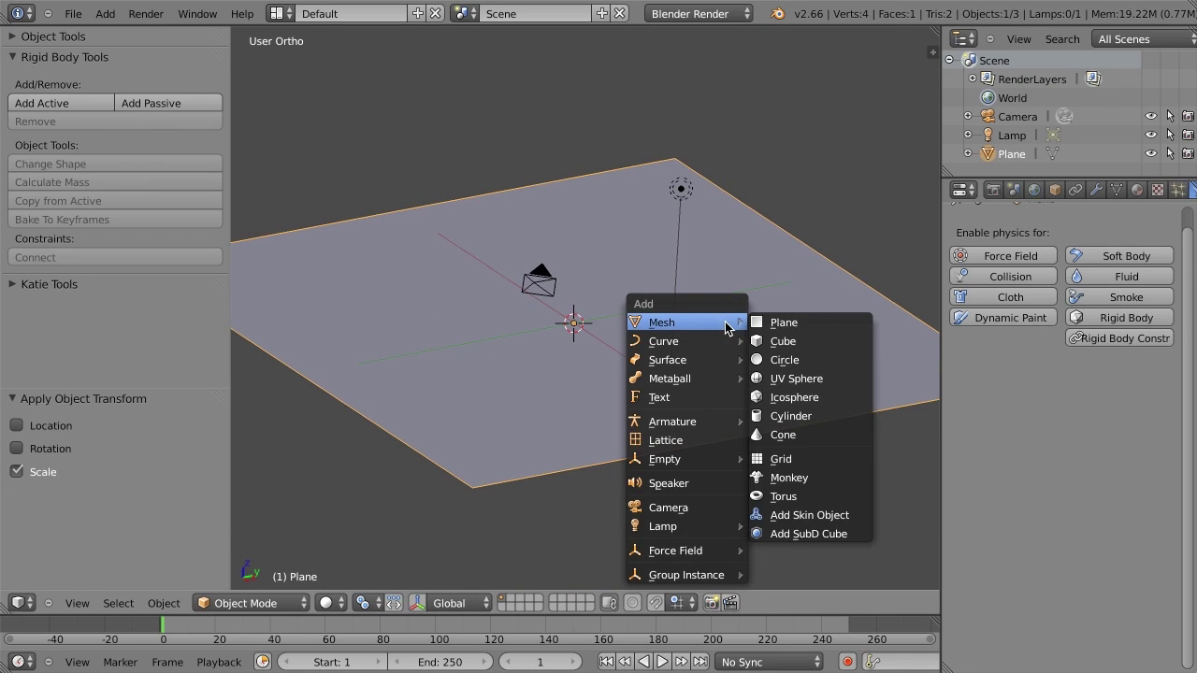
{"action": "left_click", "coordinate": [791, 418]}
{"action": "type", "text": "rx"}
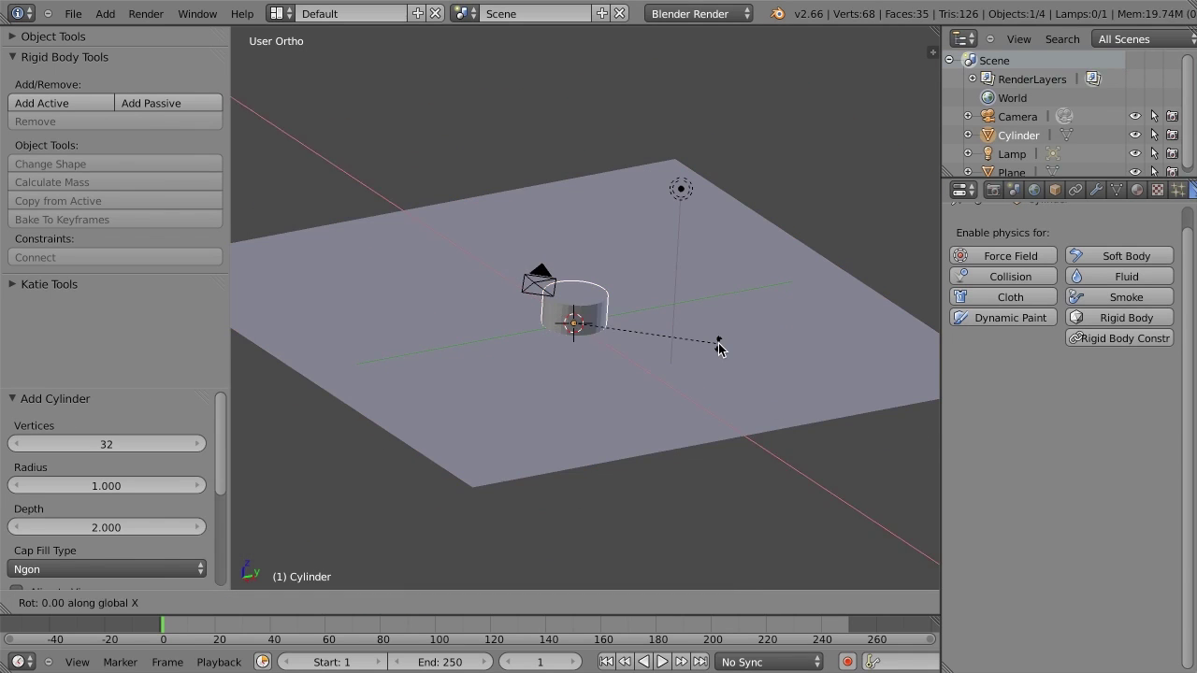
{"action": "type", "text": "90"}
{"action": "key", "text": "Return"}
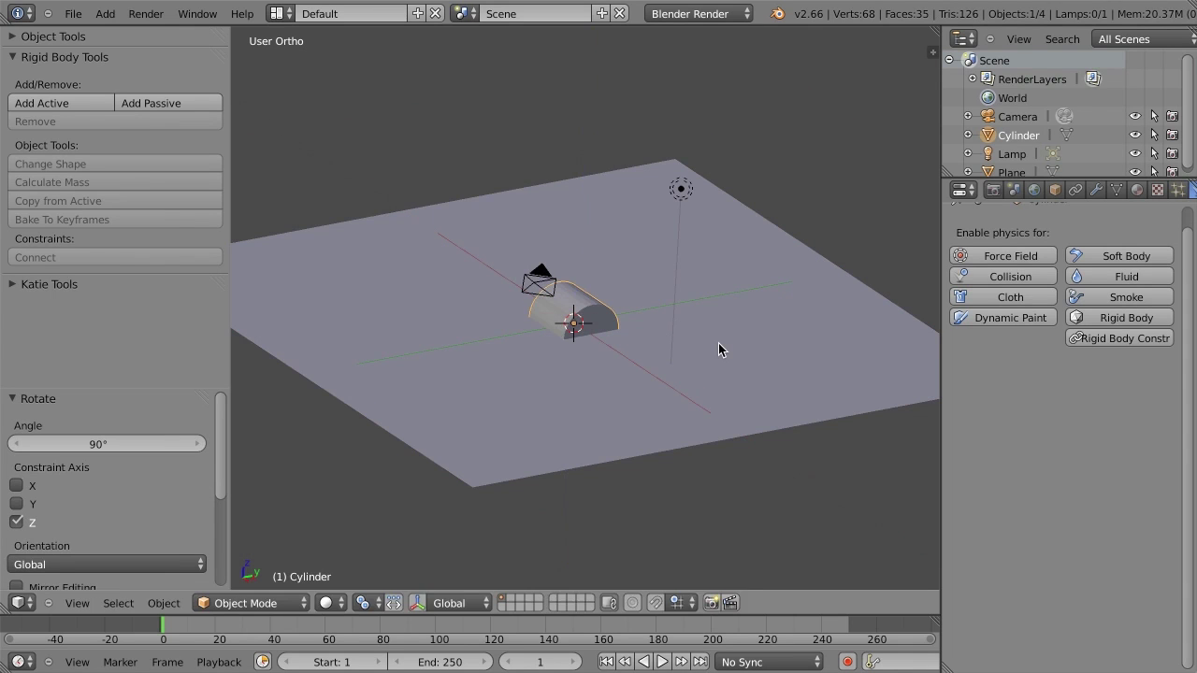
Step: Raise the cylinder about 4.63 units along Z above the plane
{"action": "key", "text": "g"}
{"action": "key", "text": "z"}
{"action": "left_click", "coordinate": [710, 222]}
{"action": "key", "text": "s"}
{"action": "key", "text": "shift+z"}
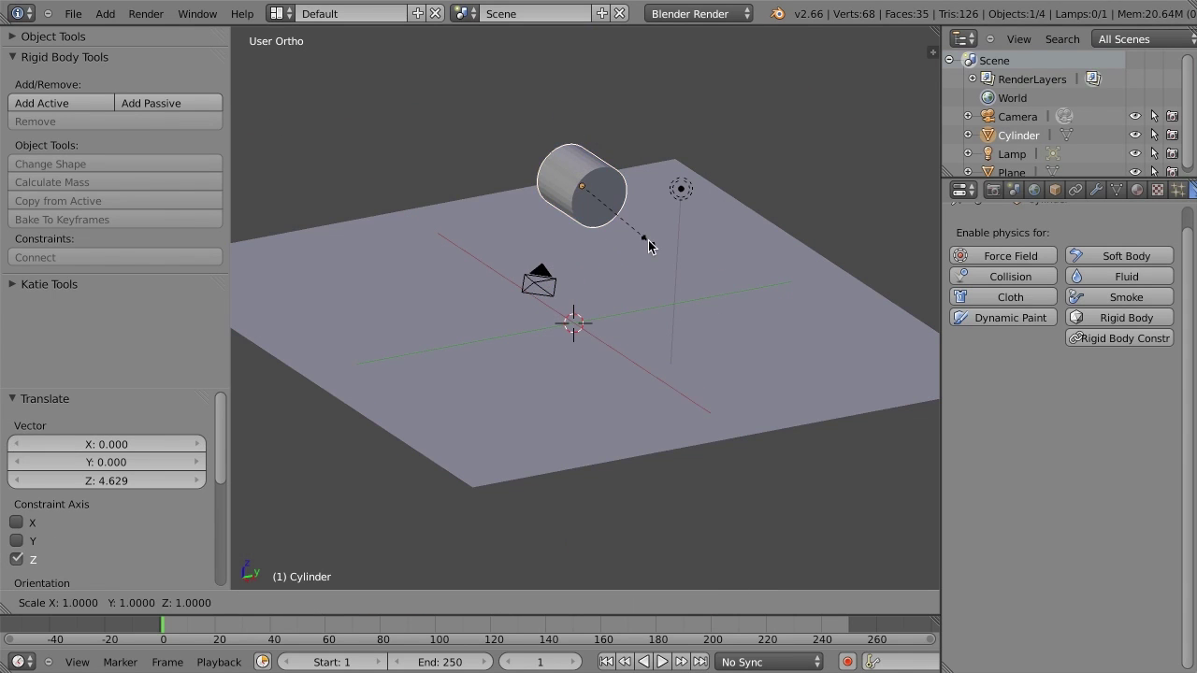
{"action": "key", "text": "Escape"}
Step: Stretch the cylinder along X in several passes into a long bar spanning the plane, scaling it about 1.79 times in the final pass
{"action": "key", "text": "s"}
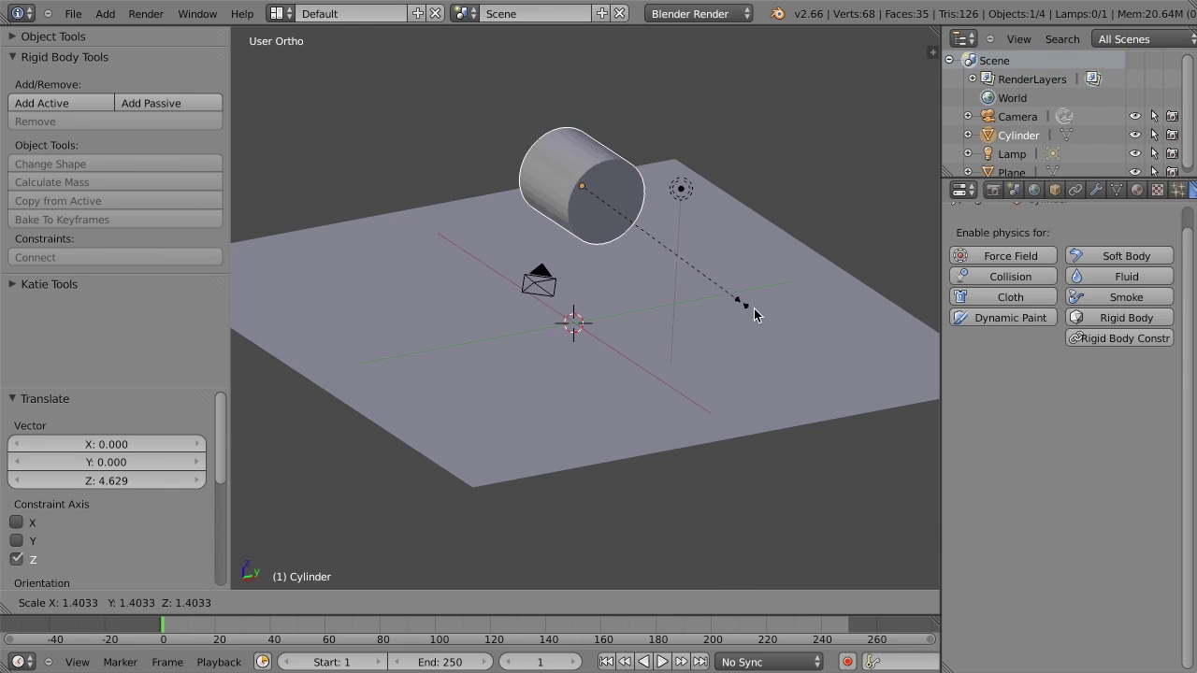
{"action": "key", "text": "x"}
{"action": "left_click", "coordinate": [1103, 462]}
{"action": "key", "text": "s"}
{"action": "key", "text": "x"}
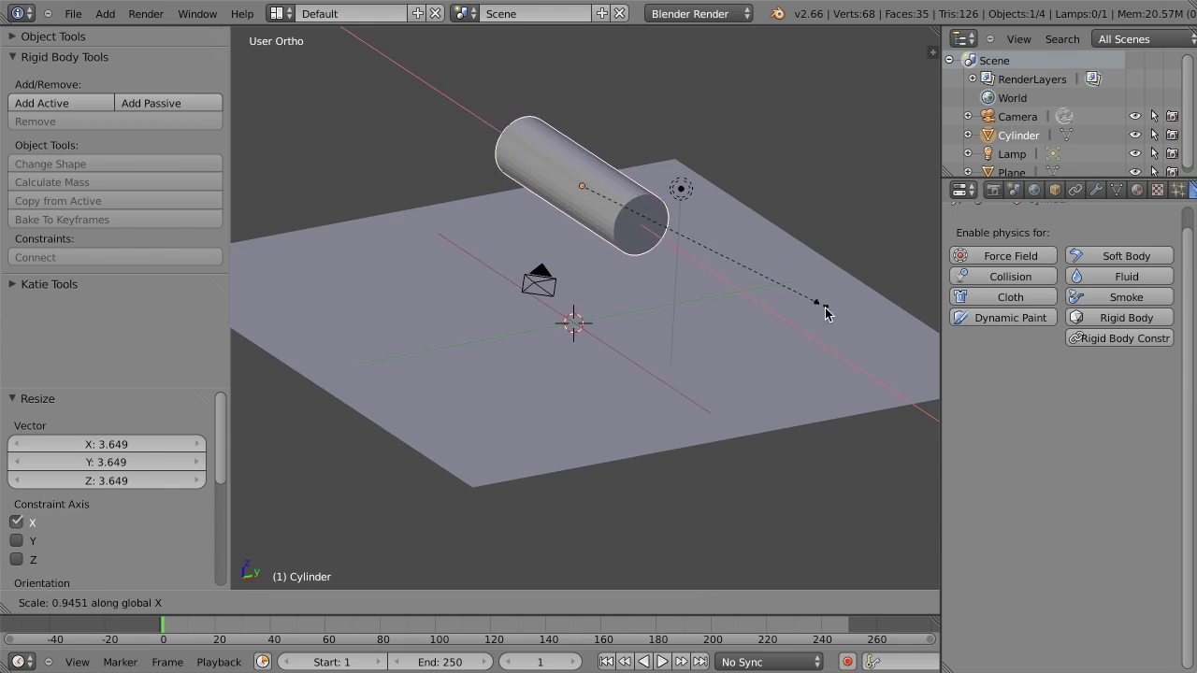
{"action": "left_click", "coordinate": [1117, 435]}
{"action": "key", "text": "s"}
{"action": "key", "text": "x"}
{"action": "left_click", "coordinate": [993, 432]}
{"action": "key", "text": "s"}
{"action": "key", "text": "shift+z"}
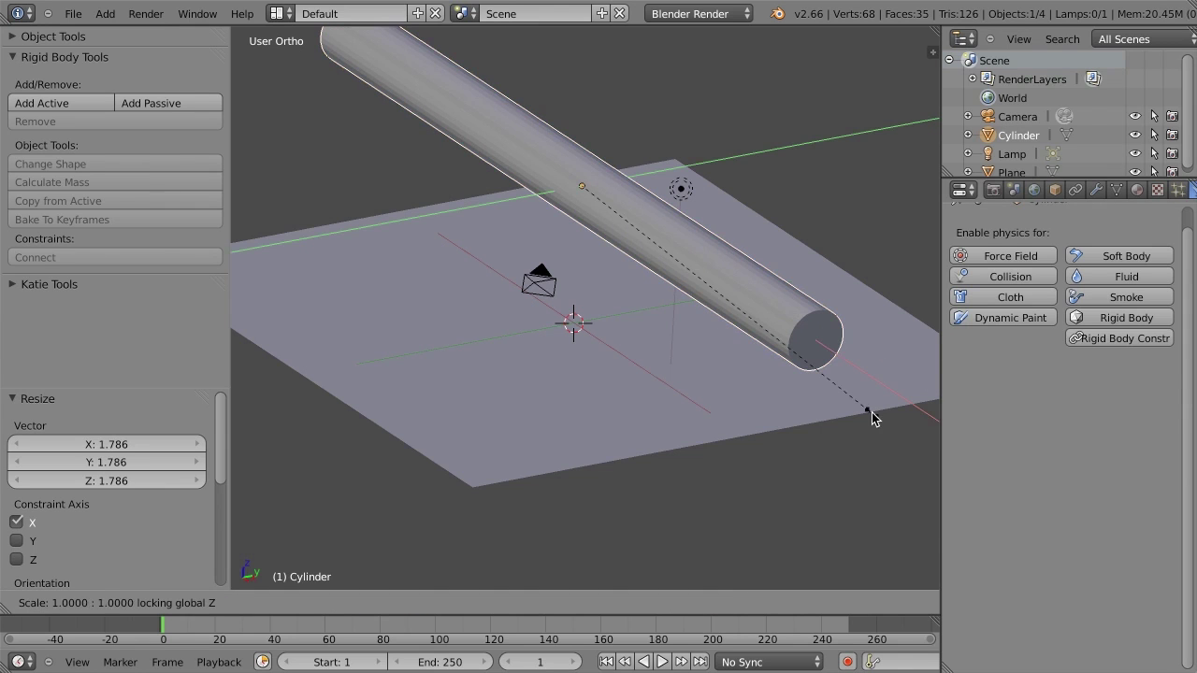
{"action": "right_click", "coordinate": [823, 383]}
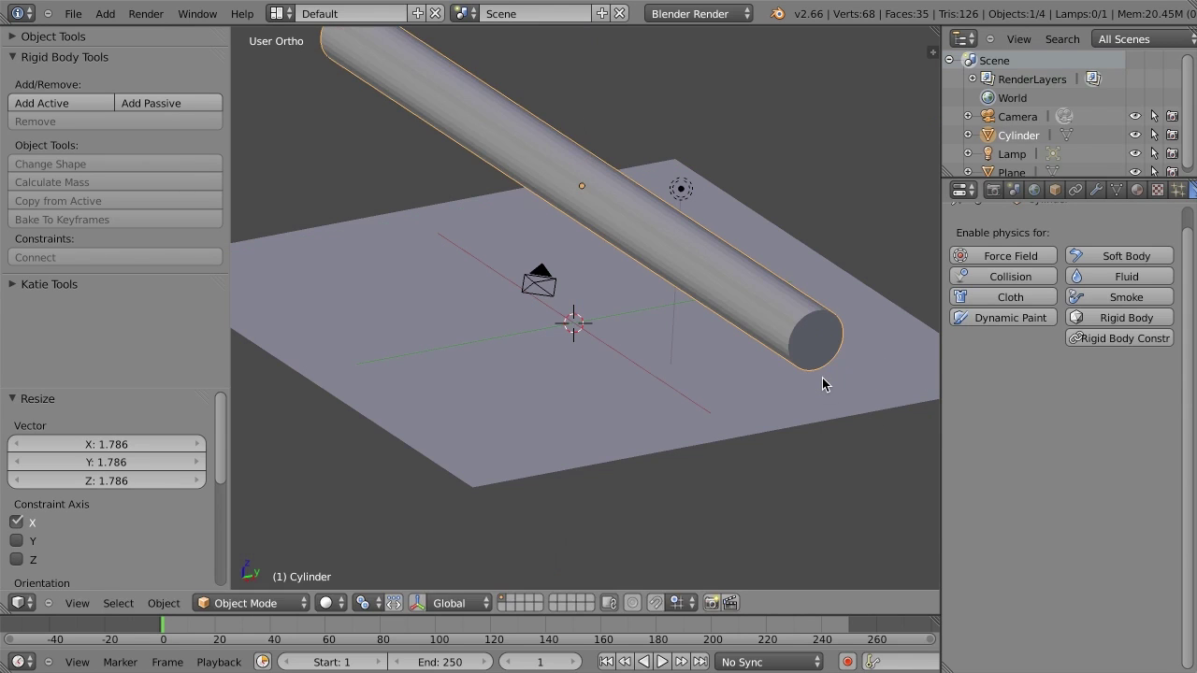
Step: Thin the cylinder by scaling it to about 0.41 in Y and Z only, apply its scale and deselect everything
{"action": "key", "text": "s"}
{"action": "key", "text": "shift+x"}
{"action": "left_click", "coordinate": [686, 263]}
{"action": "key", "text": "ctrl+a"}
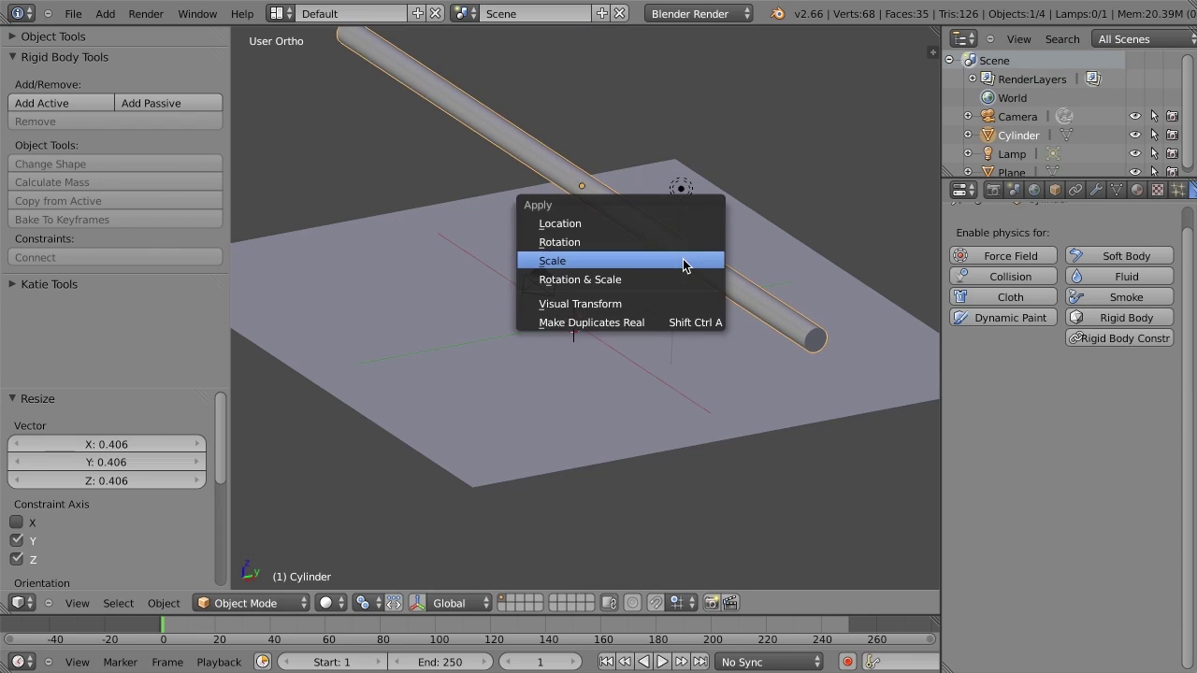
{"action": "left_click", "coordinate": [684, 262]}
{"action": "scroll", "coordinate": [670, 324], "scroll_direction": "down", "scroll_amount": 3}
{"action": "key", "text": "a"}
{"action": "middle_click_drag", "start_coordinate": [669, 324], "coordinate": [635, 320]}
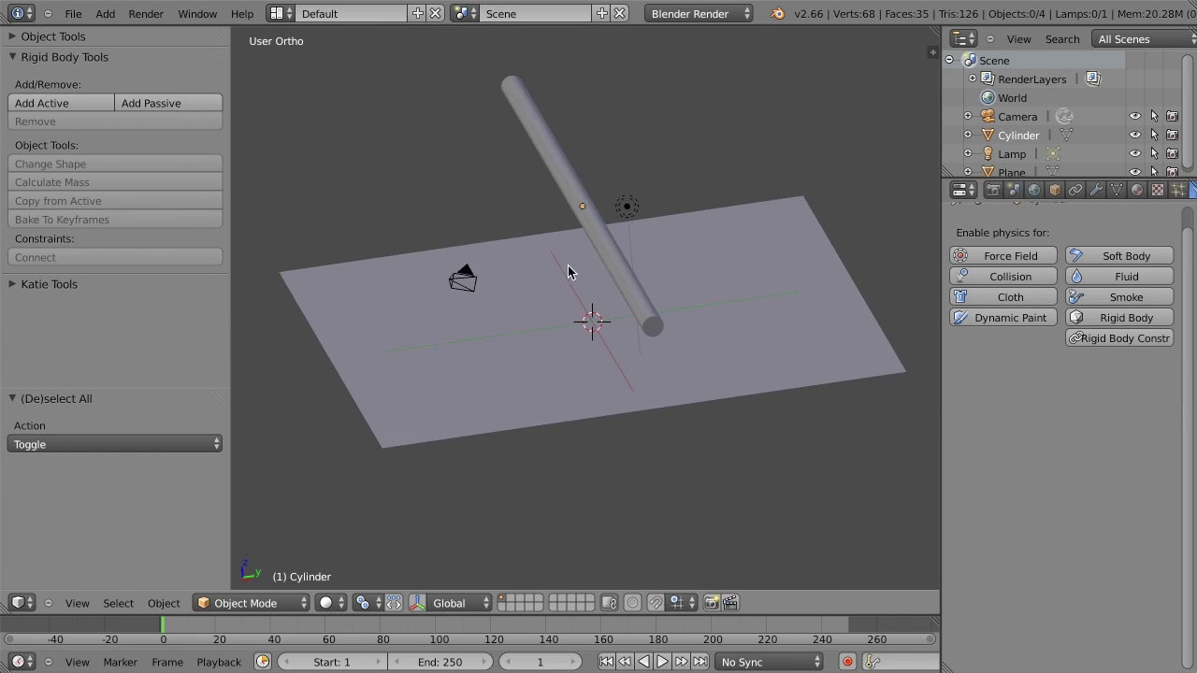
{"action": "scroll", "coordinate": [551, 263], "scroll_direction": "down", "scroll_amount": 1}
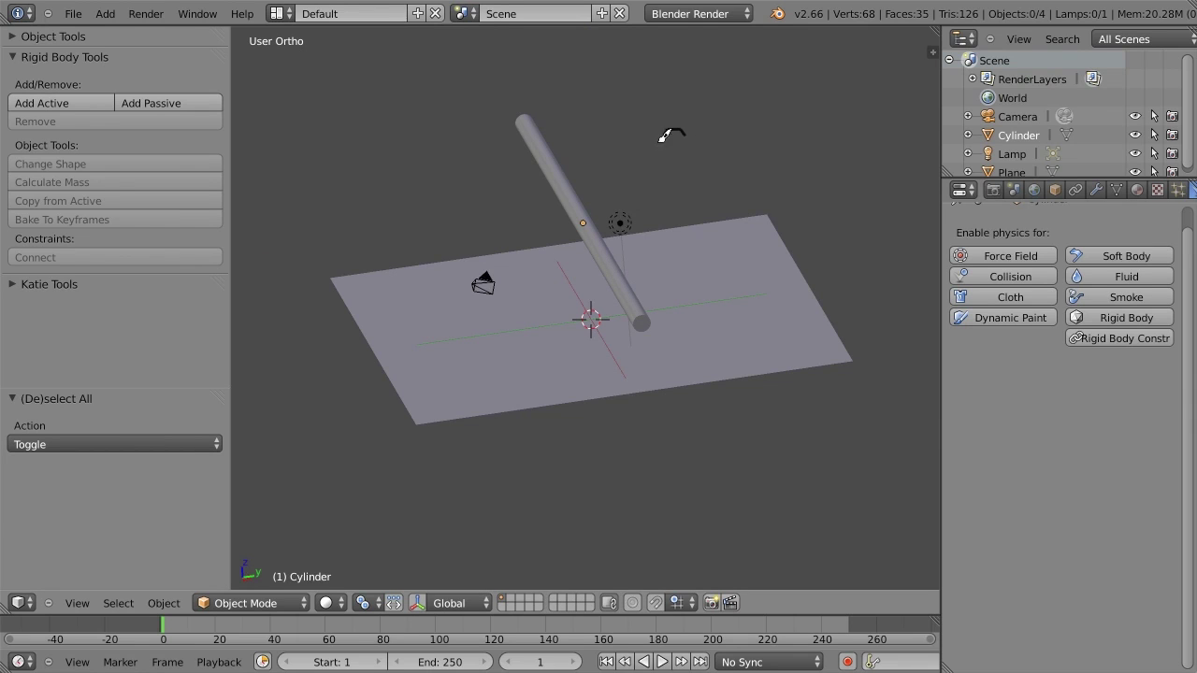
Step: Sketch a chain-like curve across the cylinder with Grease Pencil, and delete the drawing's frame
{"action": "mouse_move", "coordinate": [660, 138]}
{"action": "left_mouse_down"}
{"action": "mouse_move", "coordinate": [638, 158]}
{"action": "mouse_move", "coordinate": [644, 142]}
{"action": "mouse_move", "coordinate": [609, 172]}
{"action": "mouse_move", "coordinate": [620, 149]}
{"action": "mouse_move", "coordinate": [601, 169]}
{"action": "mouse_move", "coordinate": [482, 198]}
{"action": "left_mouse_up"}
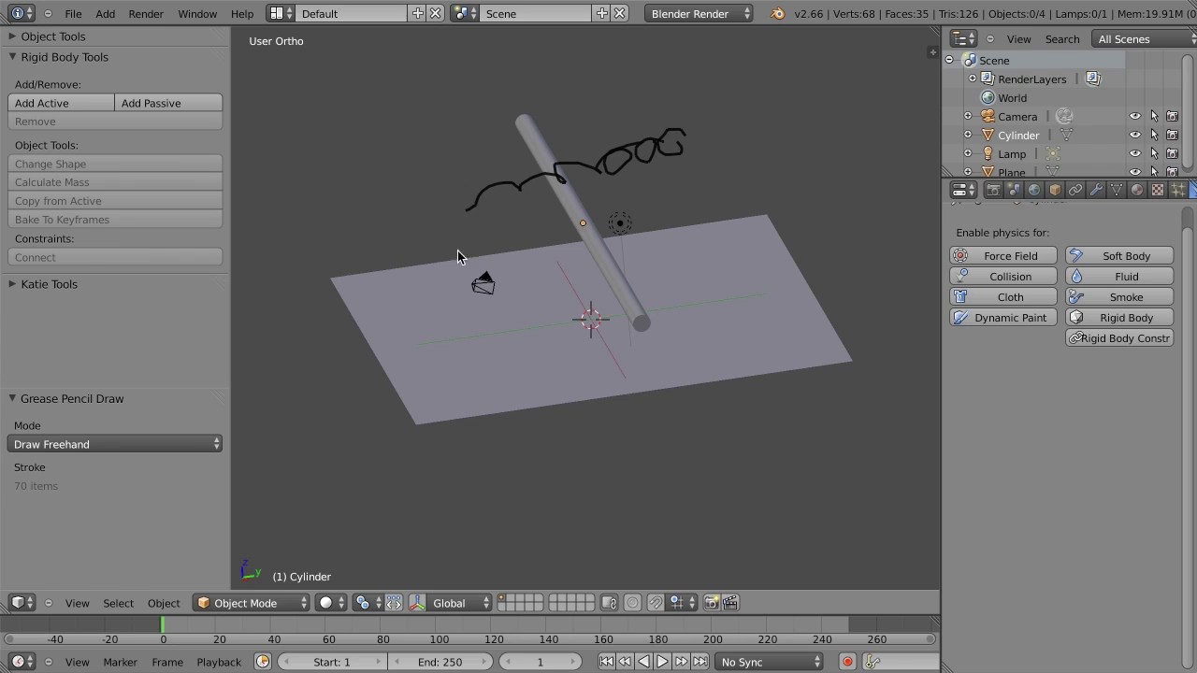
{"action": "right_click_drag", "start_coordinate": [664, 153], "coordinate": [645, 142]}
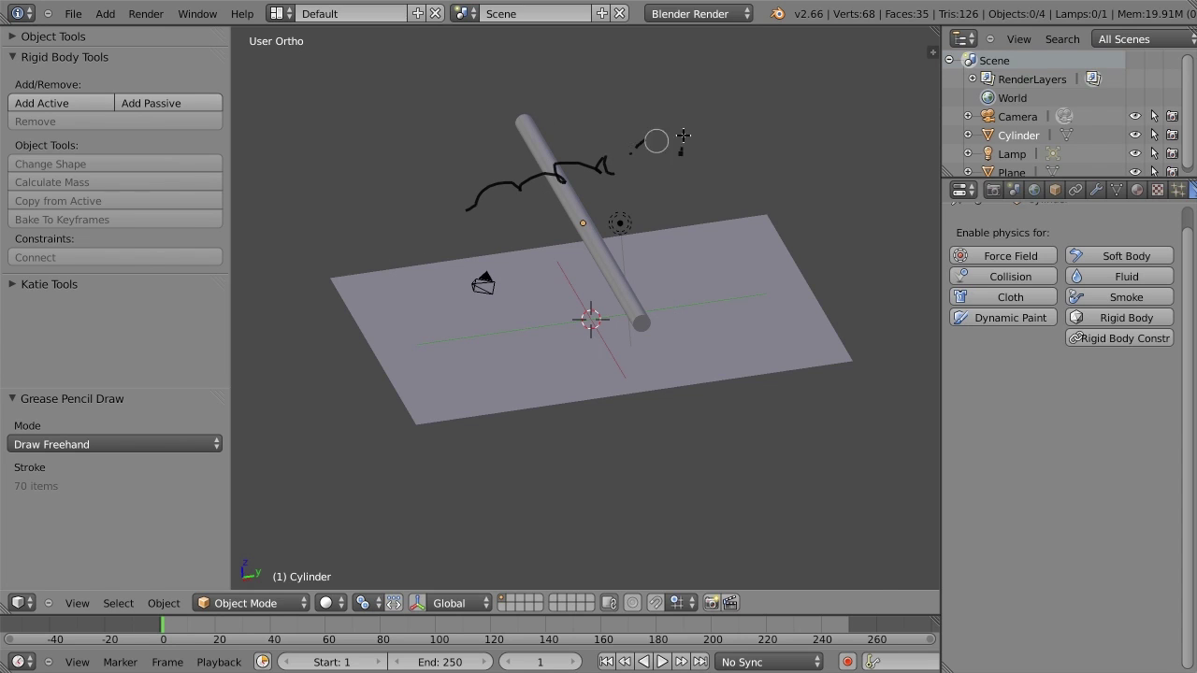
{"action": "key", "text": "n"}
{"action": "left_click", "coordinate": [820, 36]}
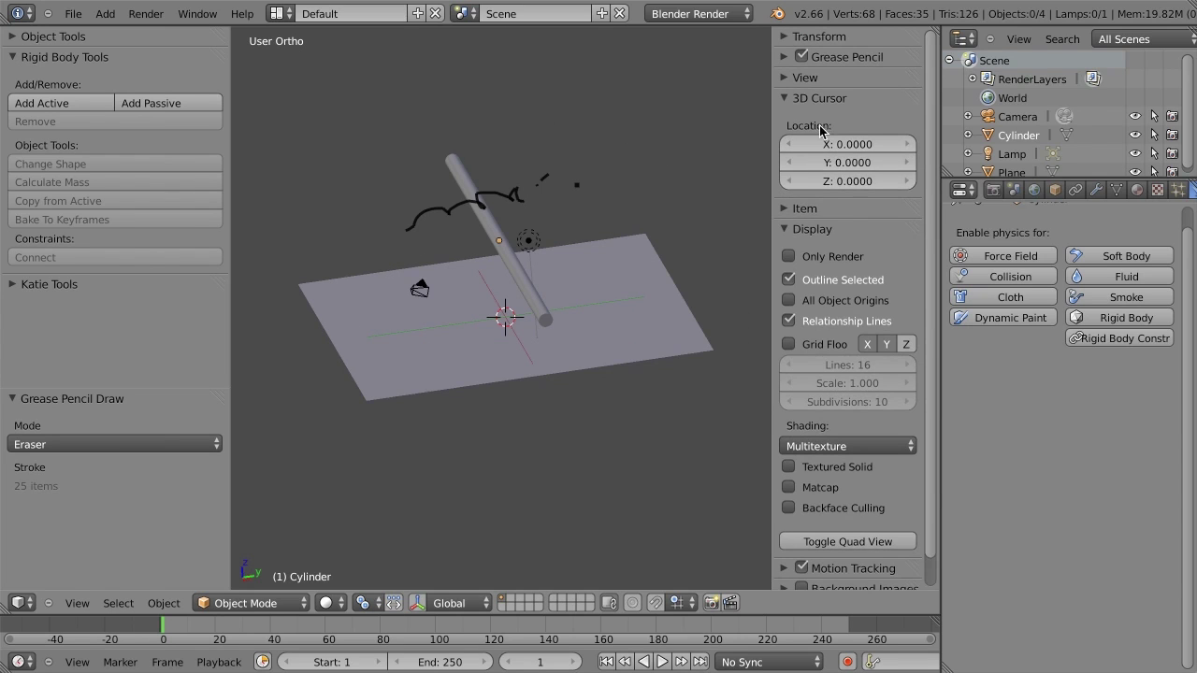
{"action": "left_click", "coordinate": [823, 99]}
{"action": "left_click", "coordinate": [835, 57]}
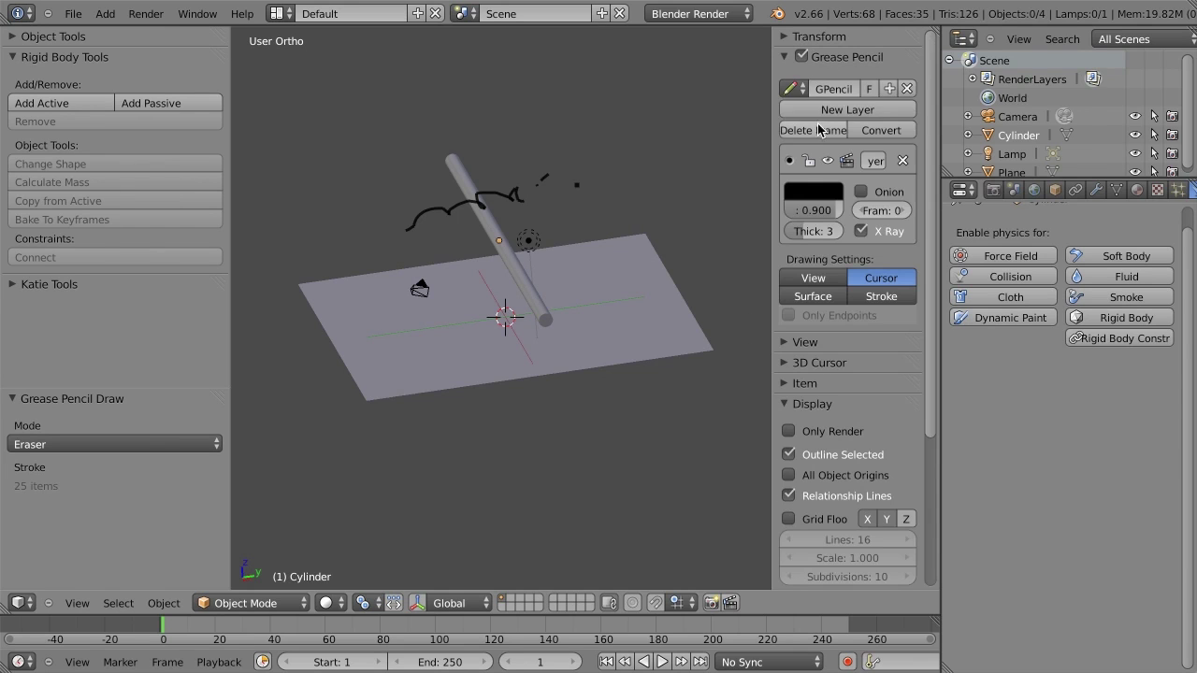
{"action": "left_click", "coordinate": [816, 123]}
{"action": "key", "text": "n"}
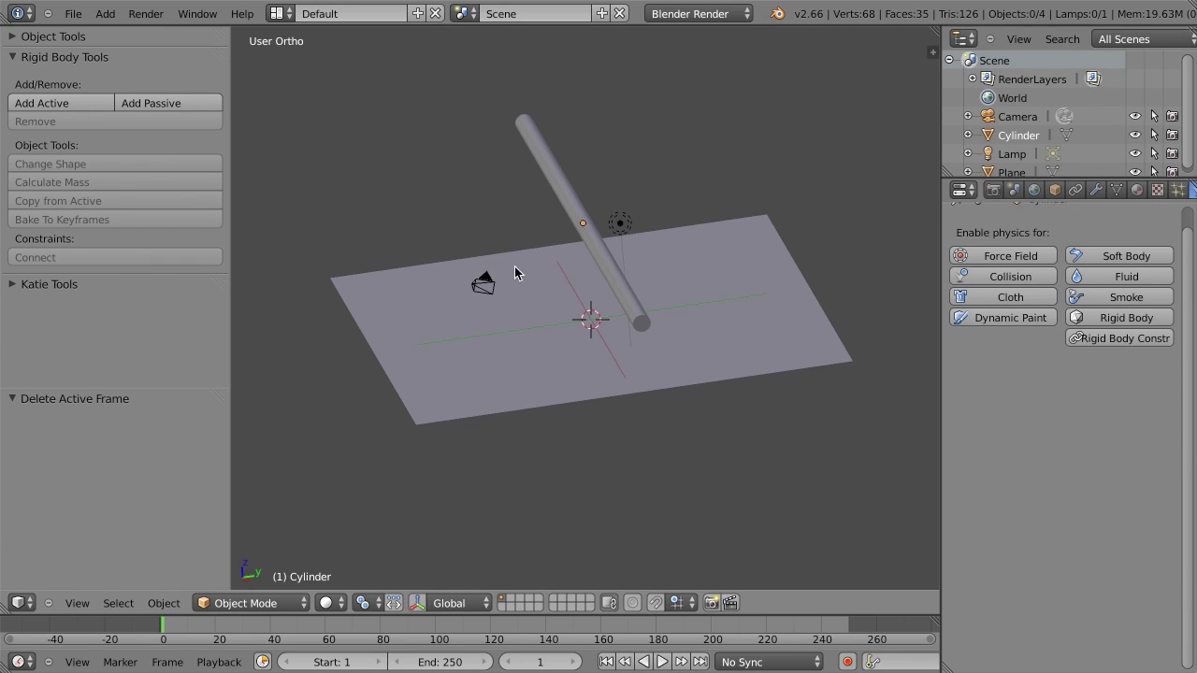
Step: Add an icosphere and raise it about 7.45 units along Z, above the cylinder
{"action": "key", "text": "shift+a"}
{"action": "mouse_move", "coordinate": [494, 269]}
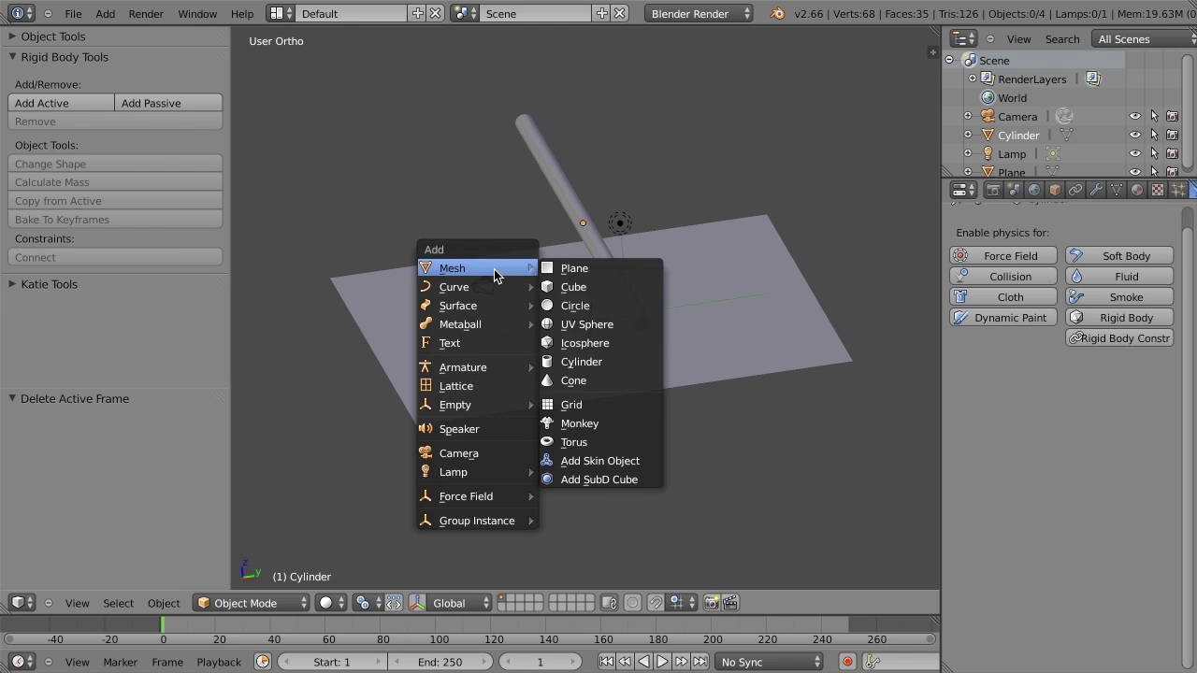
{"action": "left_click", "coordinate": [597, 343]}
{"action": "middle_click_drag", "start_coordinate": [642, 355], "coordinate": [637, 446]}
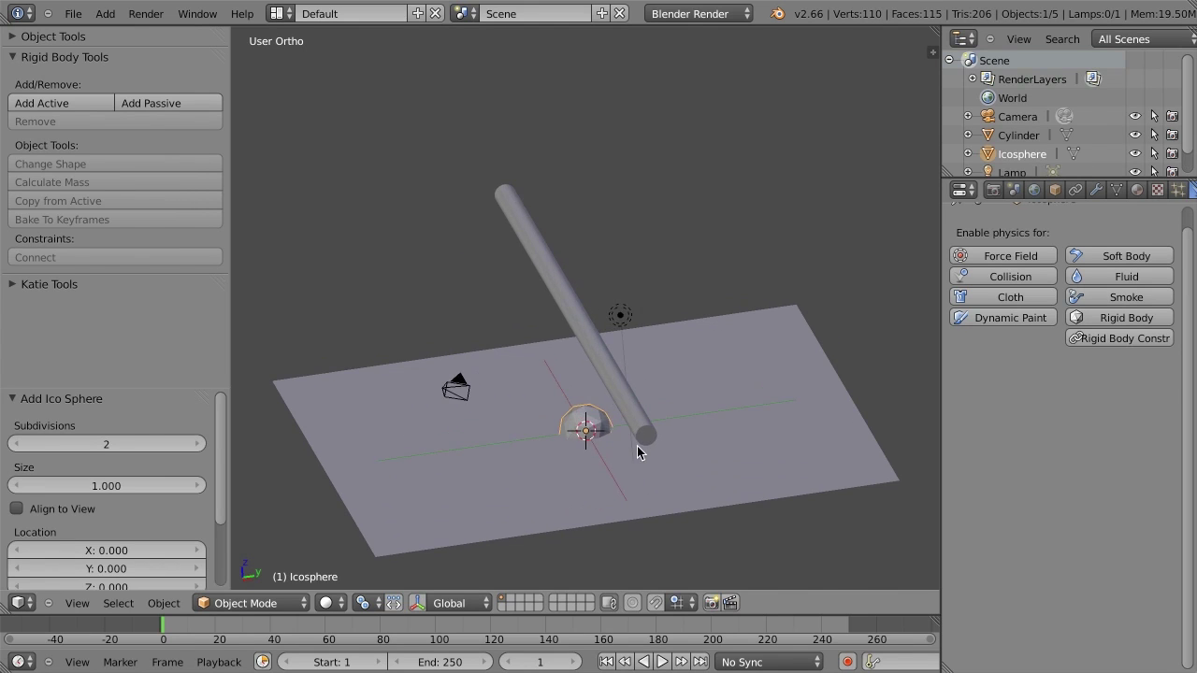
{"action": "key", "text": "g"}
{"action": "key", "text": "z"}
{"action": "left_click", "coordinate": [639, 258]}
Step: Shrink the icosphere to about half its size and apply its scale
{"action": "key", "text": "s"}
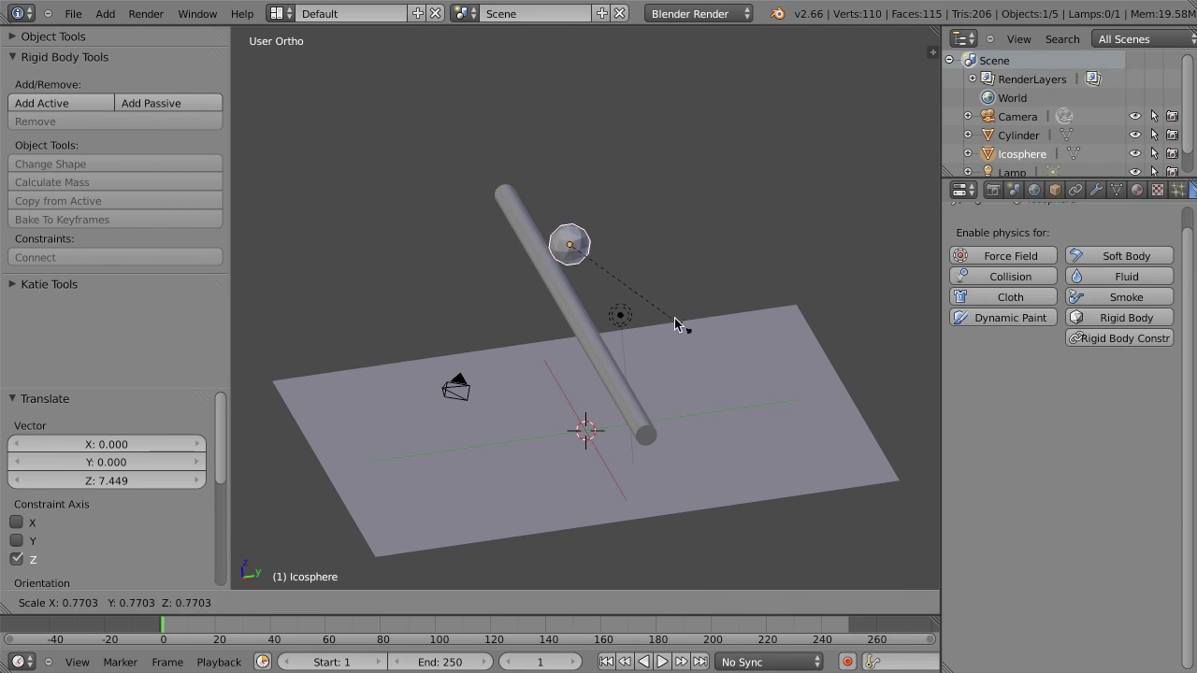
{"action": "left_click", "coordinate": [643, 296]}
{"action": "key", "text": "ctrl+a"}
{"action": "left_click", "coordinate": [645, 299]}
{"action": "scroll", "coordinate": [644, 297], "scroll_direction": "up", "scroll_amount": 2}
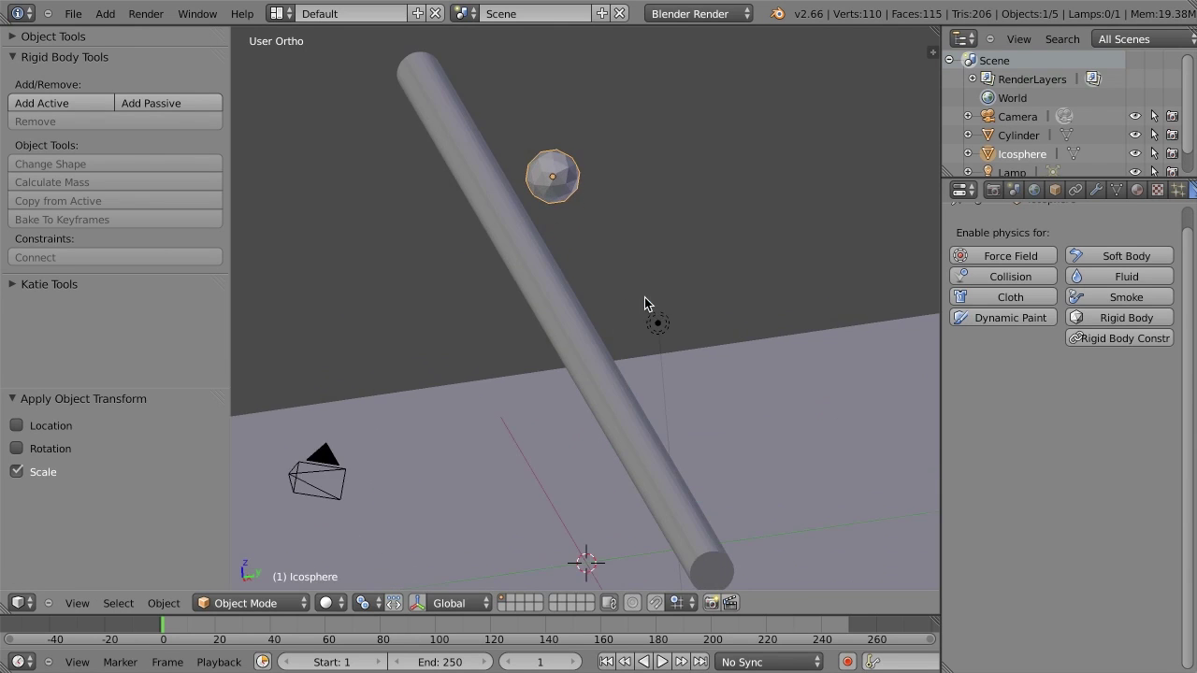
Step: Move the icosphere about 5.35 units along Y in the right orthographic view
{"action": "key", "text": "KP_3"}
{"action": "key", "text": "g"}
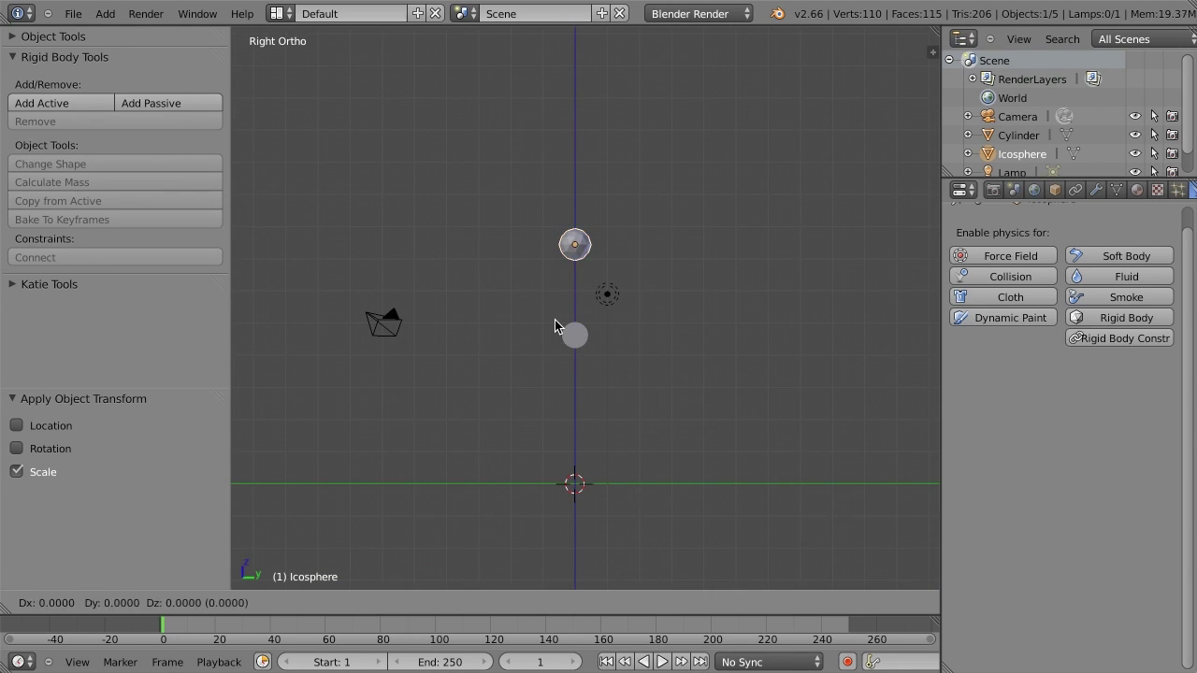
{"action": "key", "text": "y"}
{"action": "left_click", "coordinate": [727, 314]}
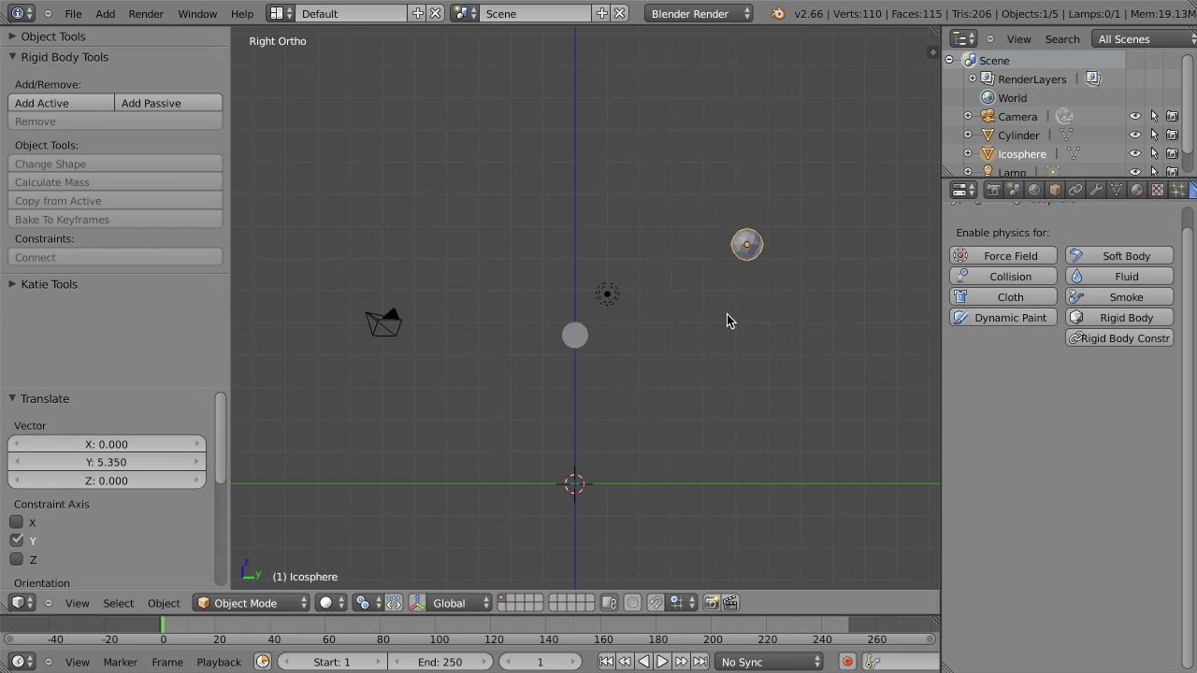
Step: Duplicate the icosphere and offset the copy about -1.37 units along Y
{"action": "key", "text": "shift+d"}
{"action": "key", "text": "y"}
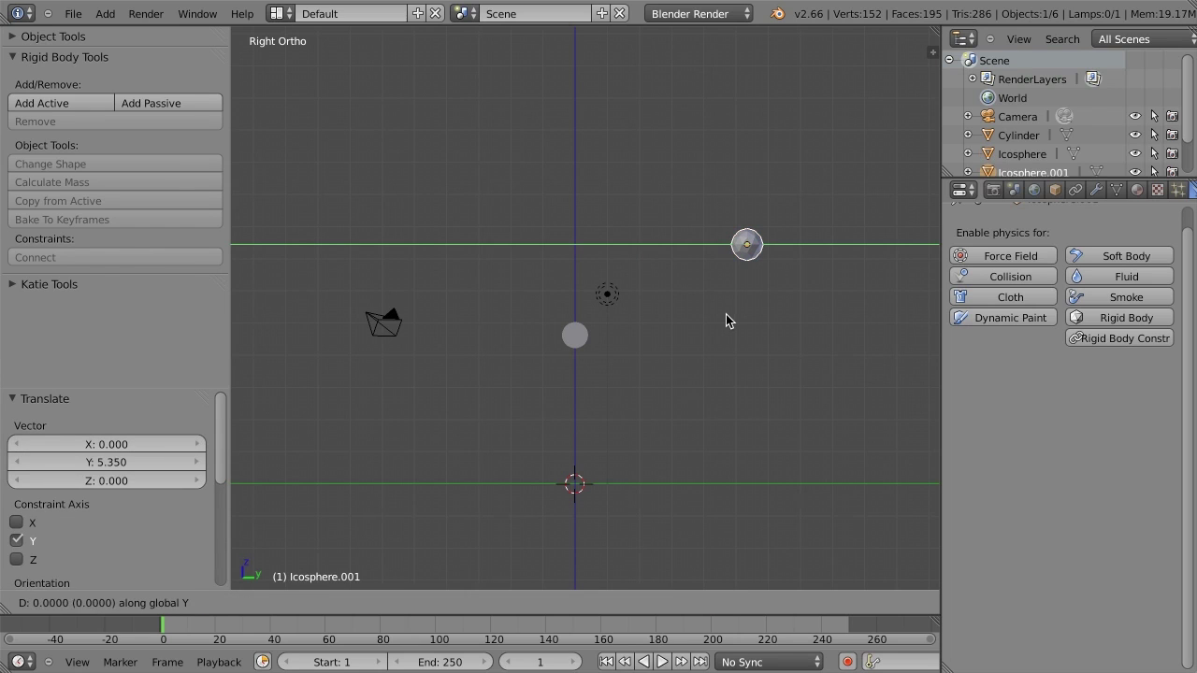
{"action": "left_click", "coordinate": [686, 318]}
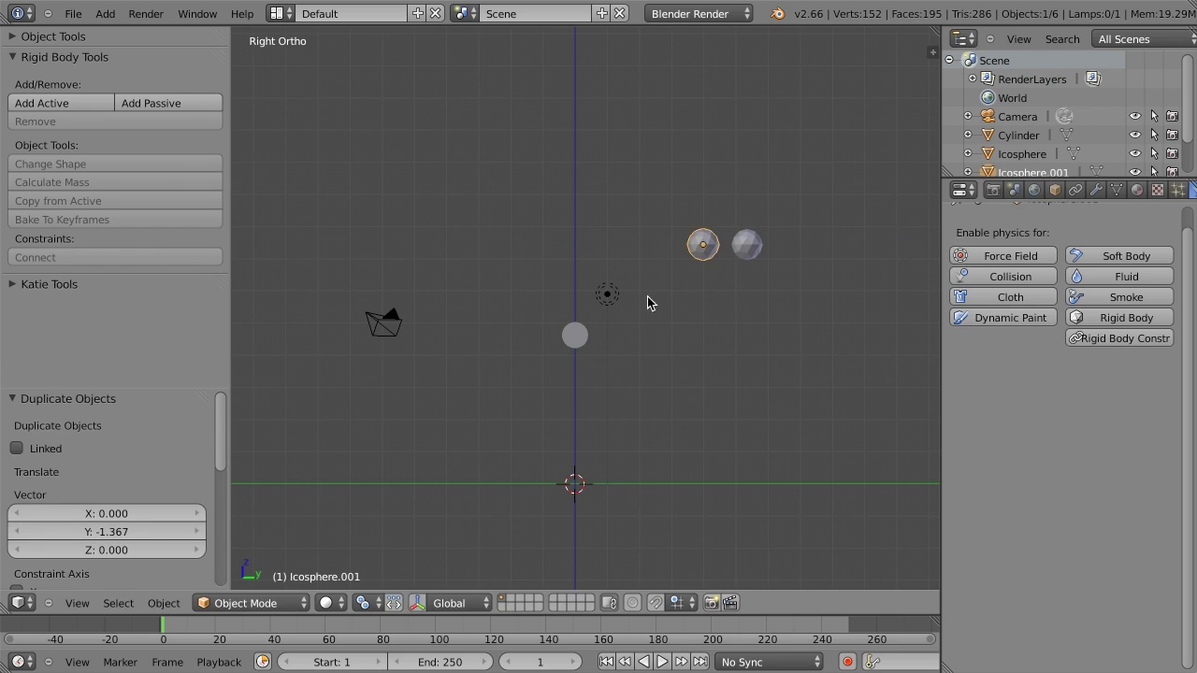
Step: Repeat the offset duplication until ten evenly spaced icospheres form a row crossing above the cylinder
{"action": "middle_click_drag", "start_coordinate": [646, 300], "coordinate": [711, 360]}
{"action": "key", "text": "shift+r"}
{"action": "key", "text": "shift+r"}
{"action": "key", "text": "shift+r"}
{"action": "key", "text": "shift+r"}
{"action": "key", "text": "shift+r"}
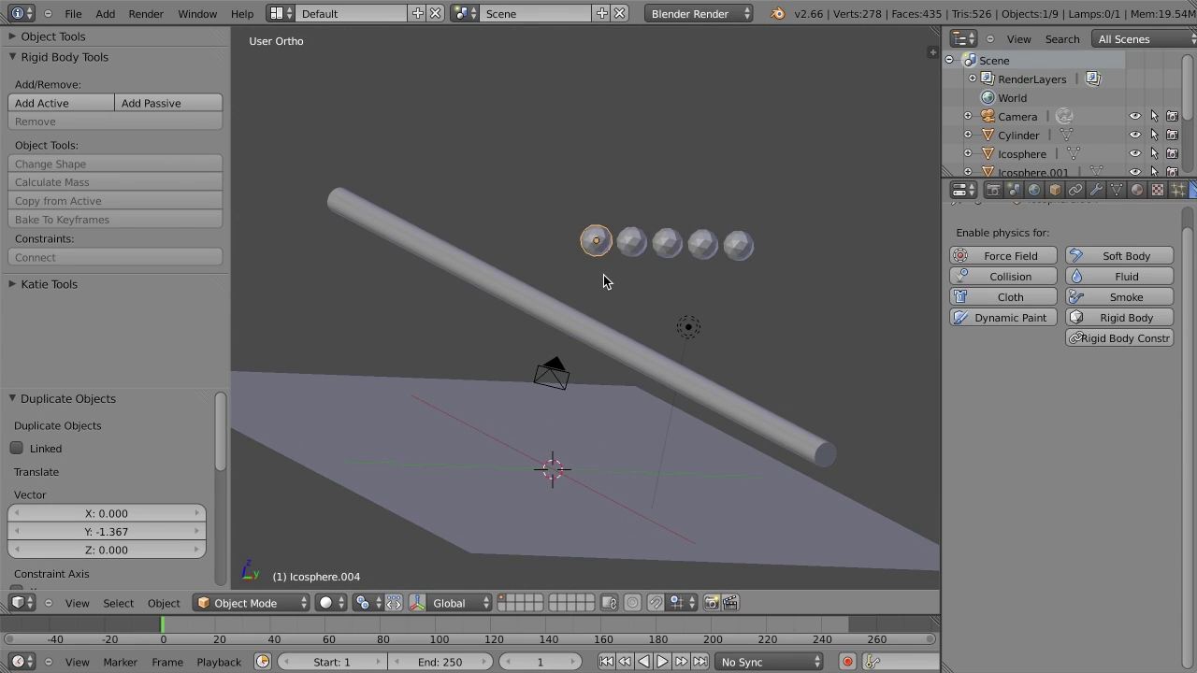
{"action": "key", "text": "shift+r"}
{"action": "key", "text": "shift+r"}
{"action": "key", "text": "shift+r"}
{"action": "key", "text": "KP_3"}
{"action": "scroll", "coordinate": [603, 278], "scroll_direction": "down", "scroll_amount": 3}
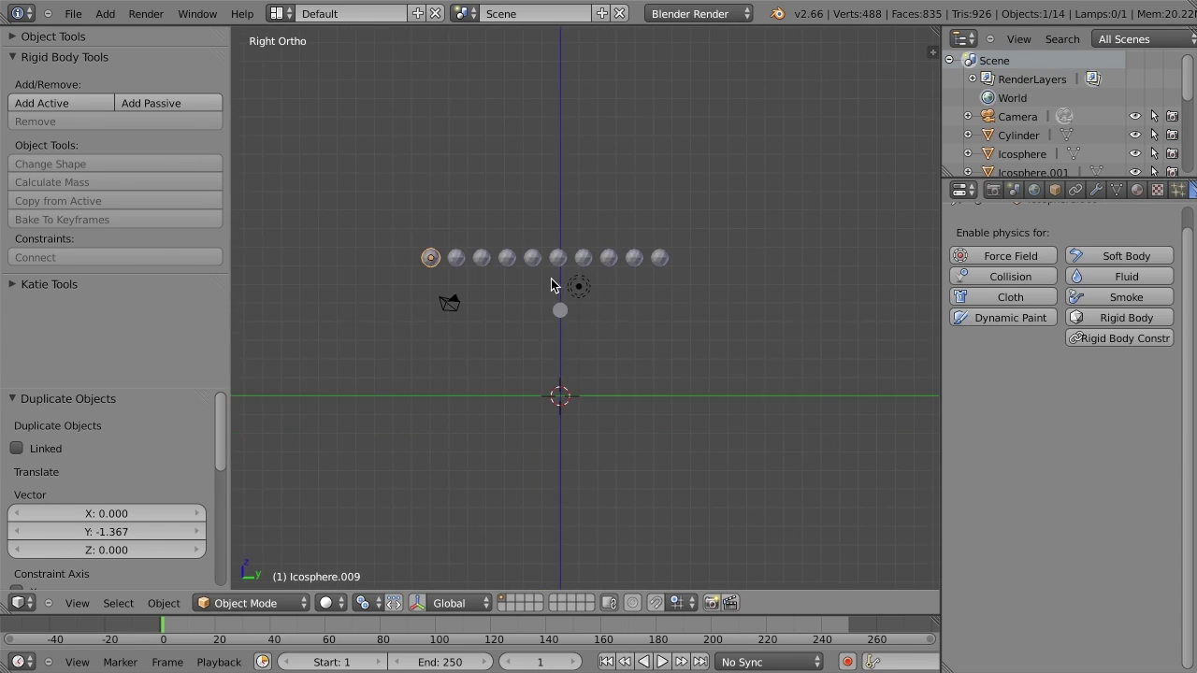
{"action": "middle_click_drag", "start_coordinate": [556, 284], "coordinate": [636, 380]}
{"action": "scroll", "coordinate": [612, 336], "scroll_direction": "up", "scroll_amount": 4}
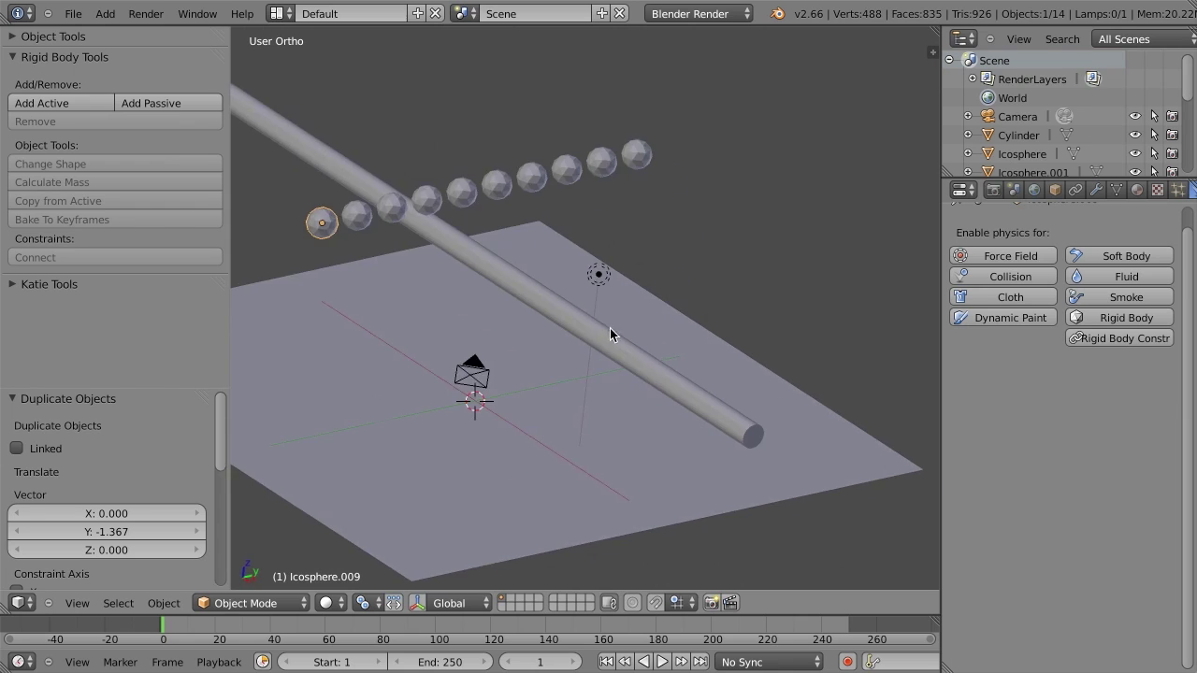
Step: Make all ten icospheres active rigid bodies and change their collision shape to Sphere
{"action": "middle_click_drag", "start_coordinate": [715, 395], "coordinate": [696, 334]}
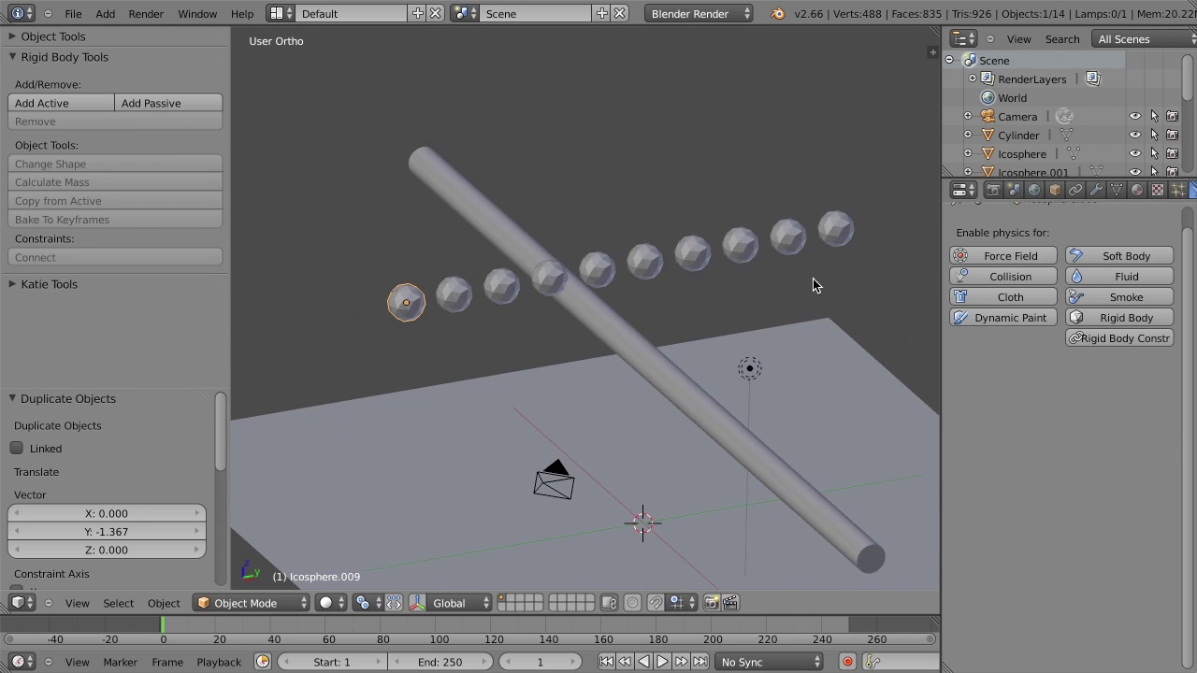
{"action": "right_click", "coordinate": [833, 234]}
{"action": "right_click", "coordinate": [793, 237], "text": "shift"}
{"action": "right_click", "coordinate": [740, 245], "text": "shift"}
{"action": "right_click", "coordinate": [692, 253], "text": "shift"}
{"action": "right_click", "coordinate": [589, 269], "text": "shift"}
{"action": "right_click", "coordinate": [547, 278], "text": "shift"}
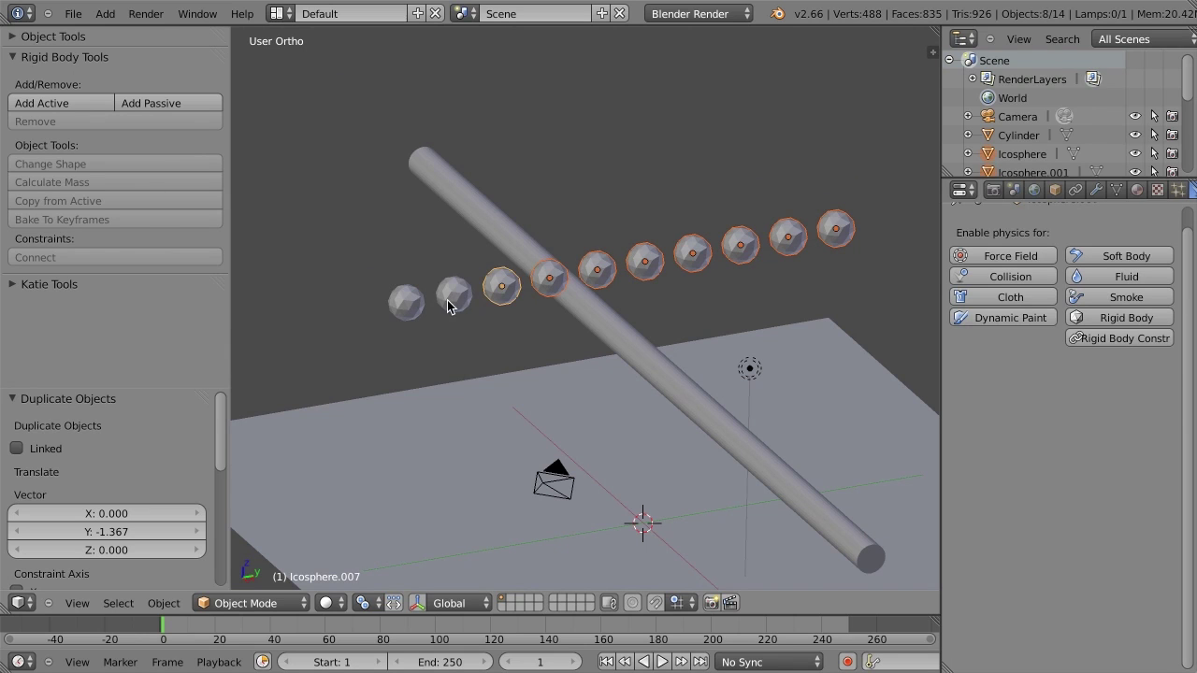
{"action": "right_click", "coordinate": [400, 304], "text": "shift"}
{"action": "left_click", "coordinate": [88, 102]}
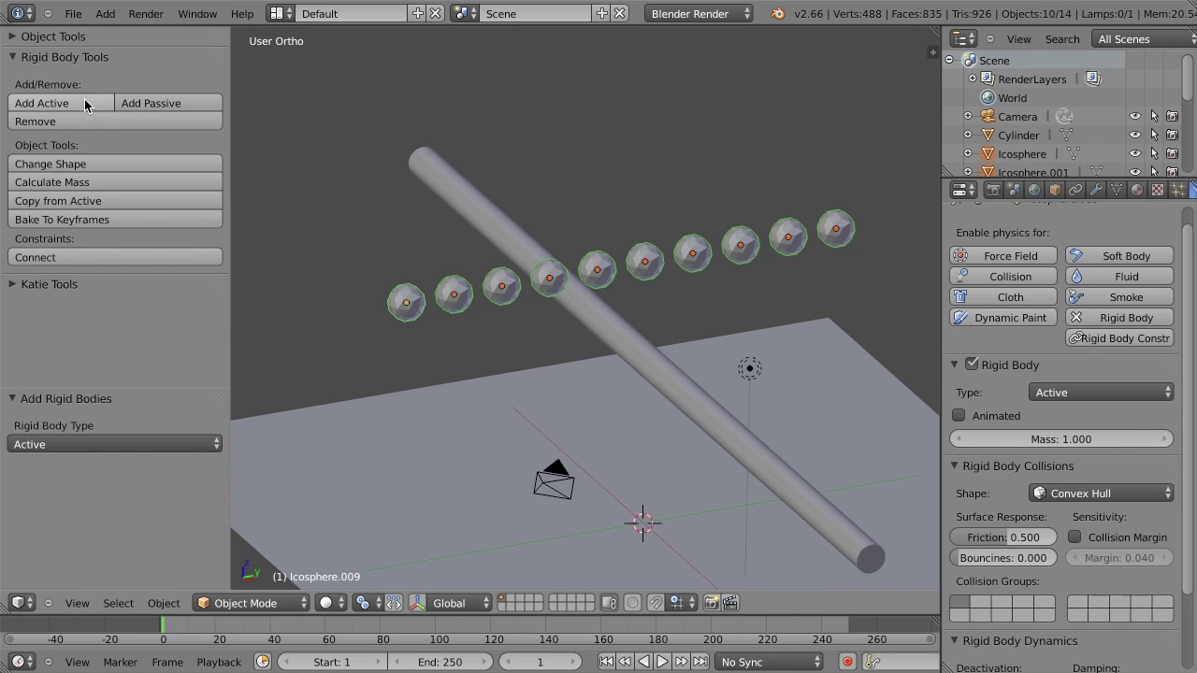
{"action": "left_click", "coordinate": [31, 164]}
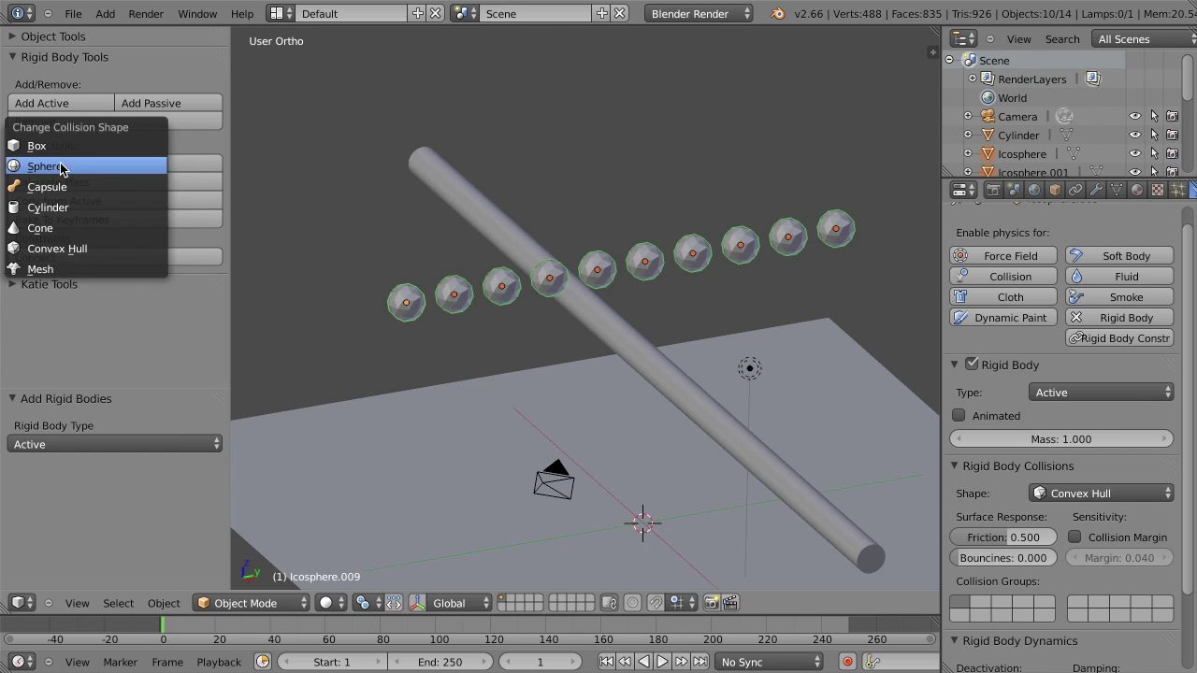
{"action": "left_click", "coordinate": [45, 167]}
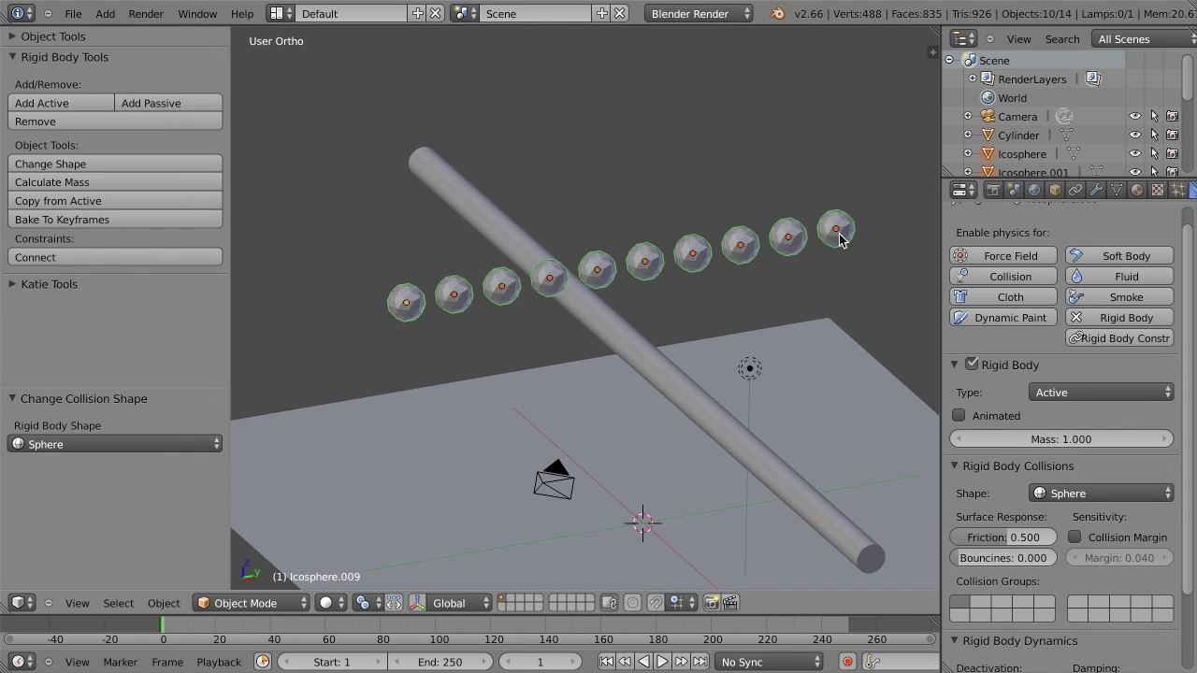
Step: Connect the original icosphere and its first copy with a Hinge constraint located at the center between them
{"action": "right_click", "coordinate": [841, 230]}
{"action": "right_click", "coordinate": [790, 239], "text": "shift"}
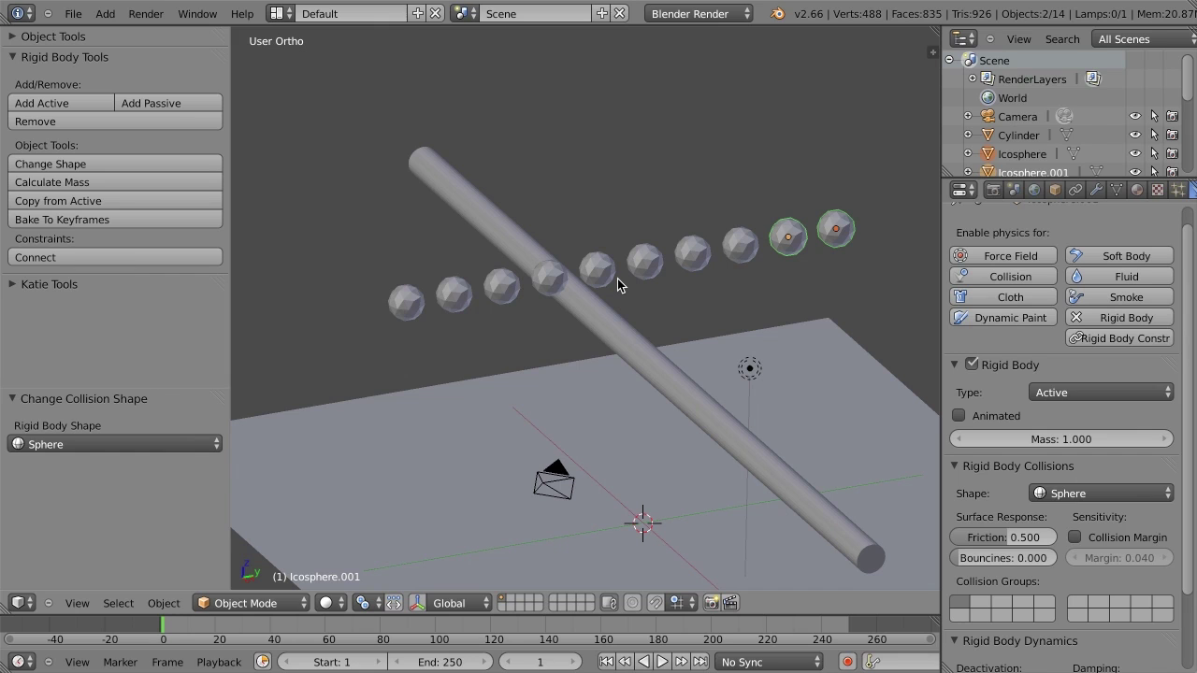
{"action": "left_click", "coordinate": [42, 262]}
{"action": "scroll", "coordinate": [404, 310], "scroll_direction": "up", "scroll_amount": 7}
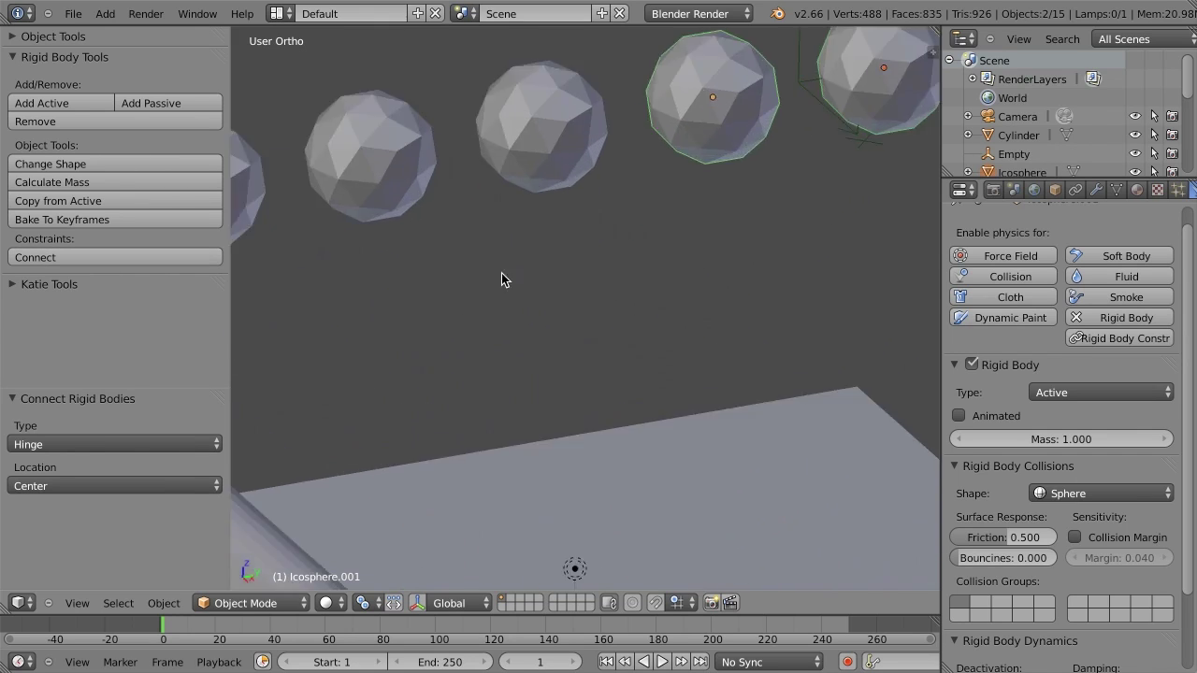
{"action": "mouse_move", "coordinate": [501, 273]}
{"action": "middle_mouse_down"}
{"action": "mouse_move", "coordinate": [434, 368]}
{"action": "mouse_move", "coordinate": [669, 263]}
{"action": "middle_mouse_up"}
{"action": "key", "text": "z"}
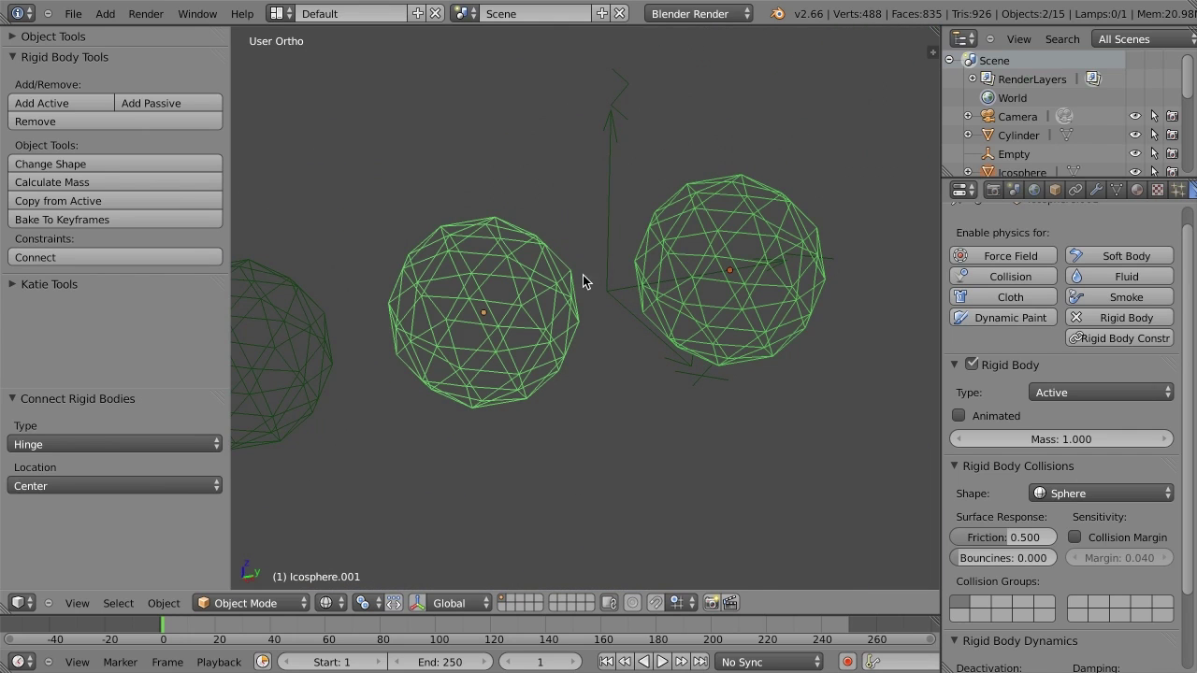
Step: Keep the constraint type as Hinge, try the Active location, and return the location to Center
{"action": "left_click", "coordinate": [53, 441]}
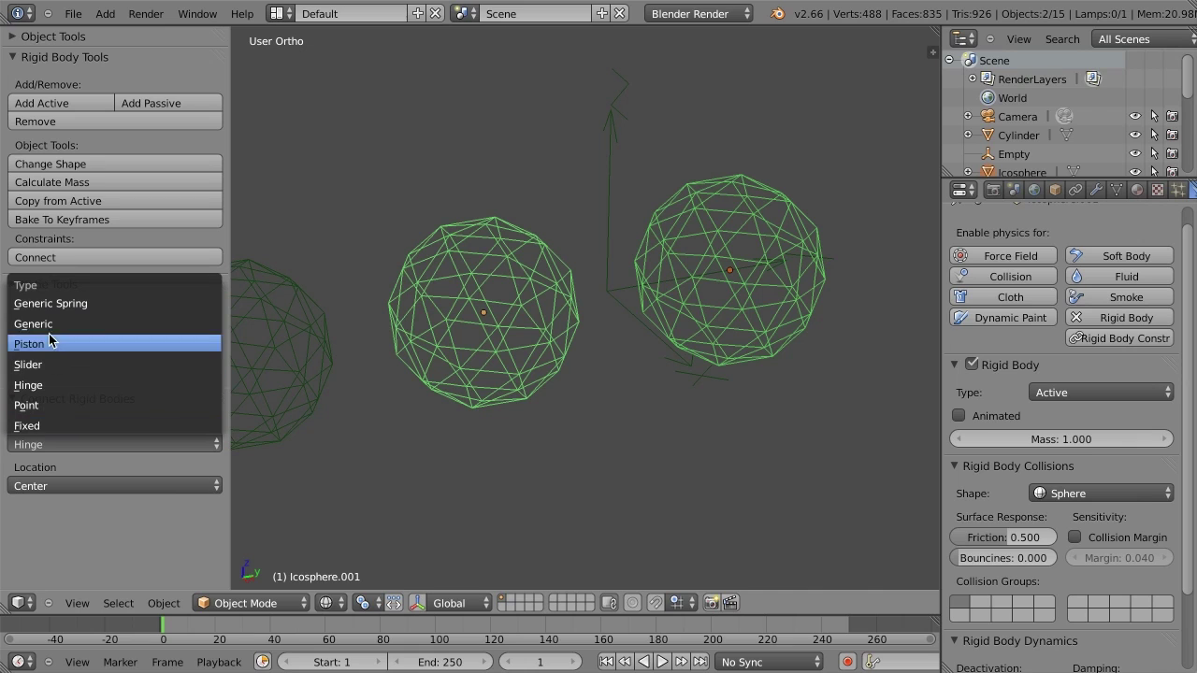
{"action": "left_click", "coordinate": [41, 388]}
{"action": "scroll", "coordinate": [41, 486], "scroll_direction": "down", "scroll_amount": 1, "text": "ctrl"}
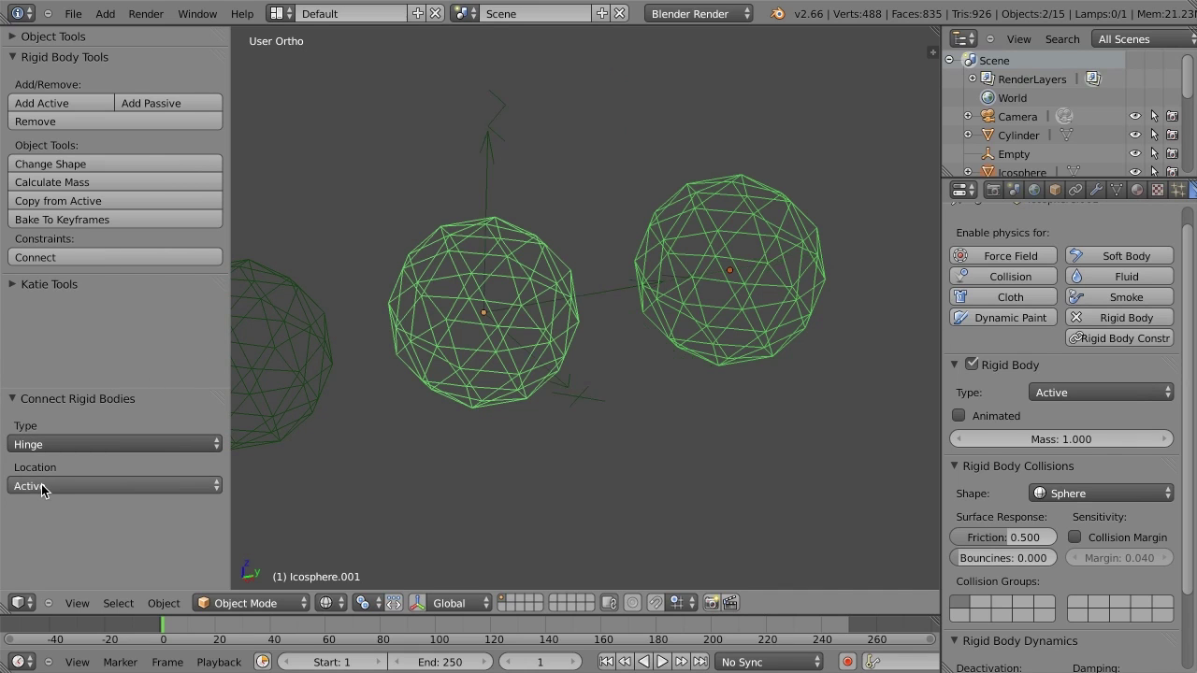
{"action": "scroll", "coordinate": [41, 486], "scroll_direction": "up", "scroll_amount": 1, "text": "ctrl"}
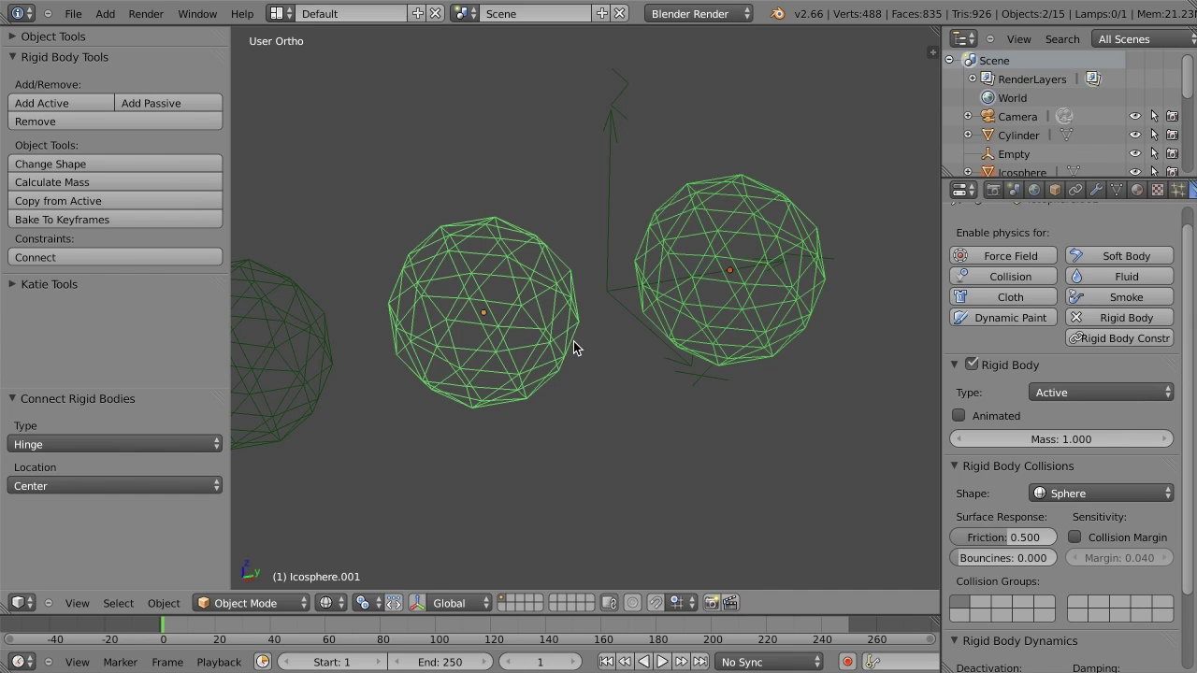
{"action": "key", "text": "z"}
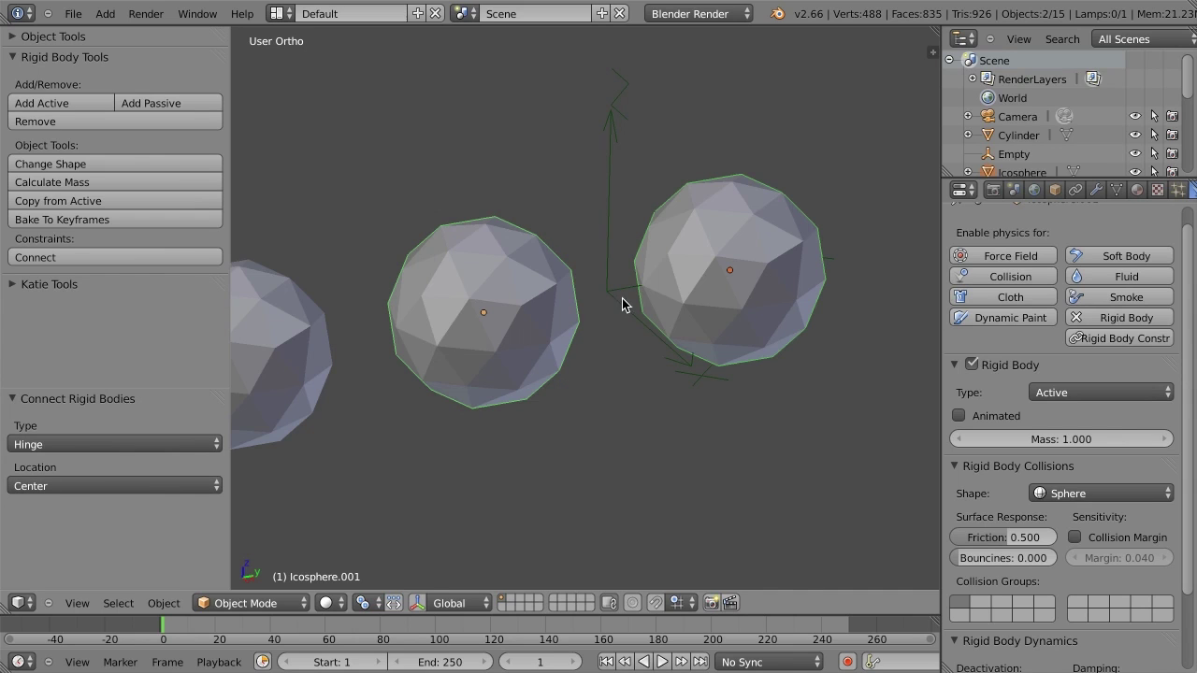
Step: Connect the second and third icospheres of the row with a centered Hinge constraint
{"action": "scroll", "coordinate": [623, 305], "scroll_direction": "down", "scroll_amount": 2}
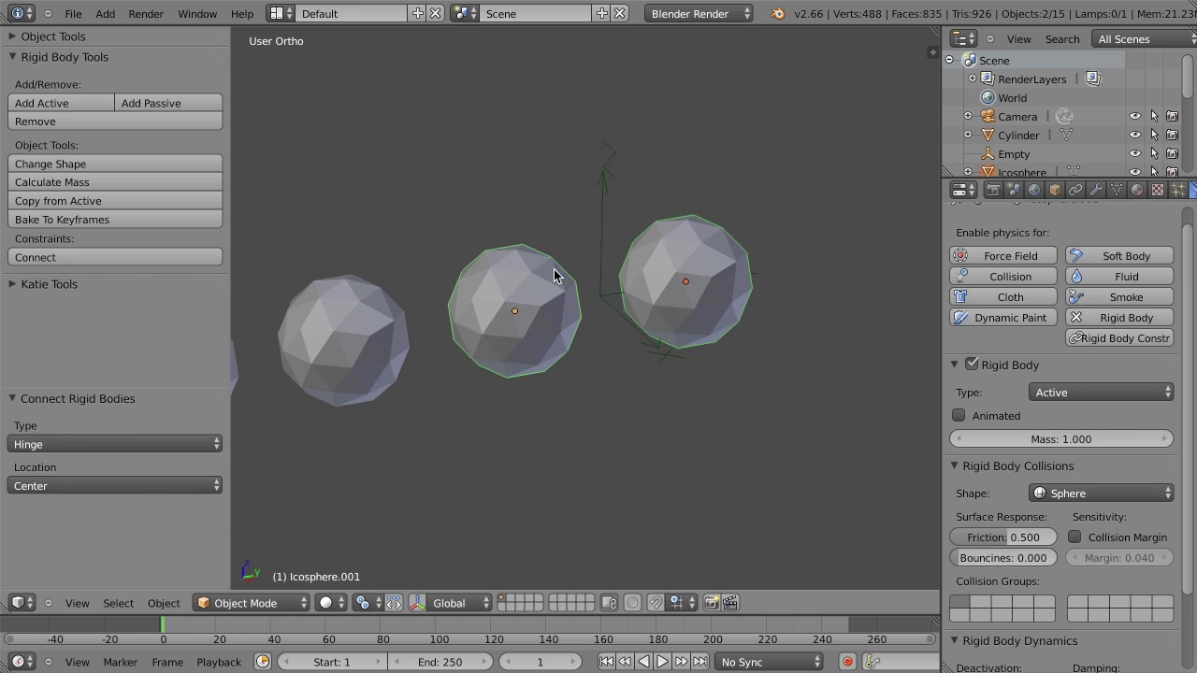
{"action": "scroll", "coordinate": [537, 311], "scroll_direction": "down", "scroll_amount": 3}
{"action": "middle_click_drag", "start_coordinate": [550, 313], "coordinate": [586, 327]}
{"action": "key", "text": "a"}
{"action": "right_click", "coordinate": [636, 311]}
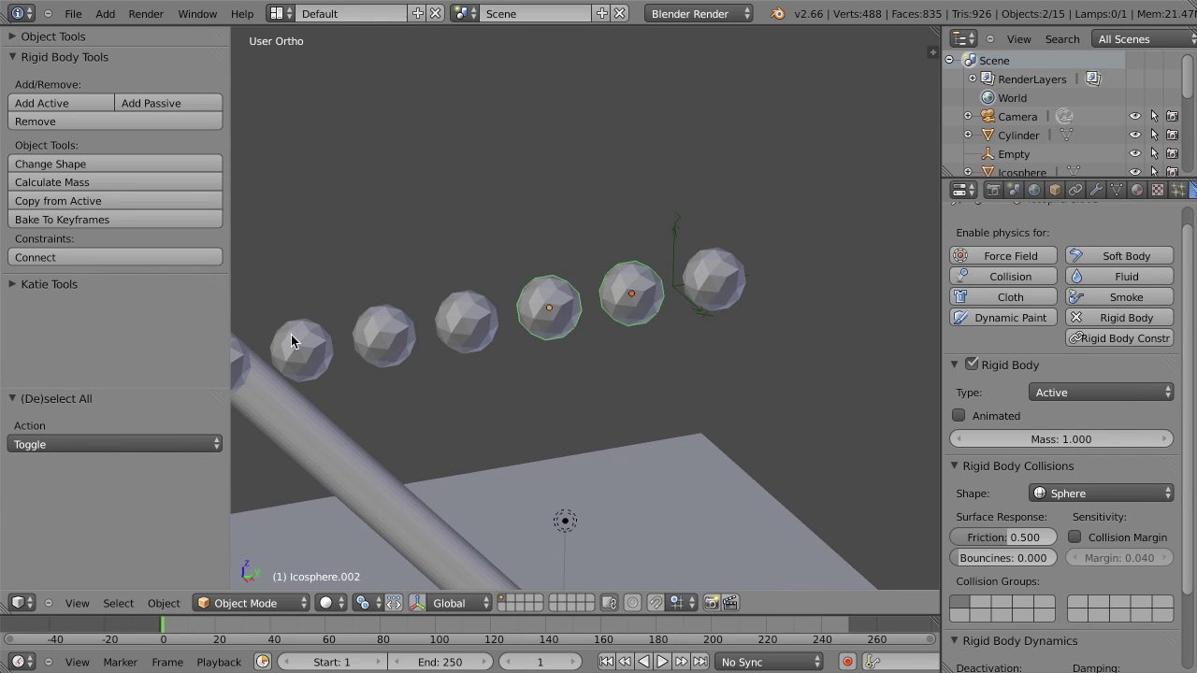
{"action": "left_click", "coordinate": [87, 262]}
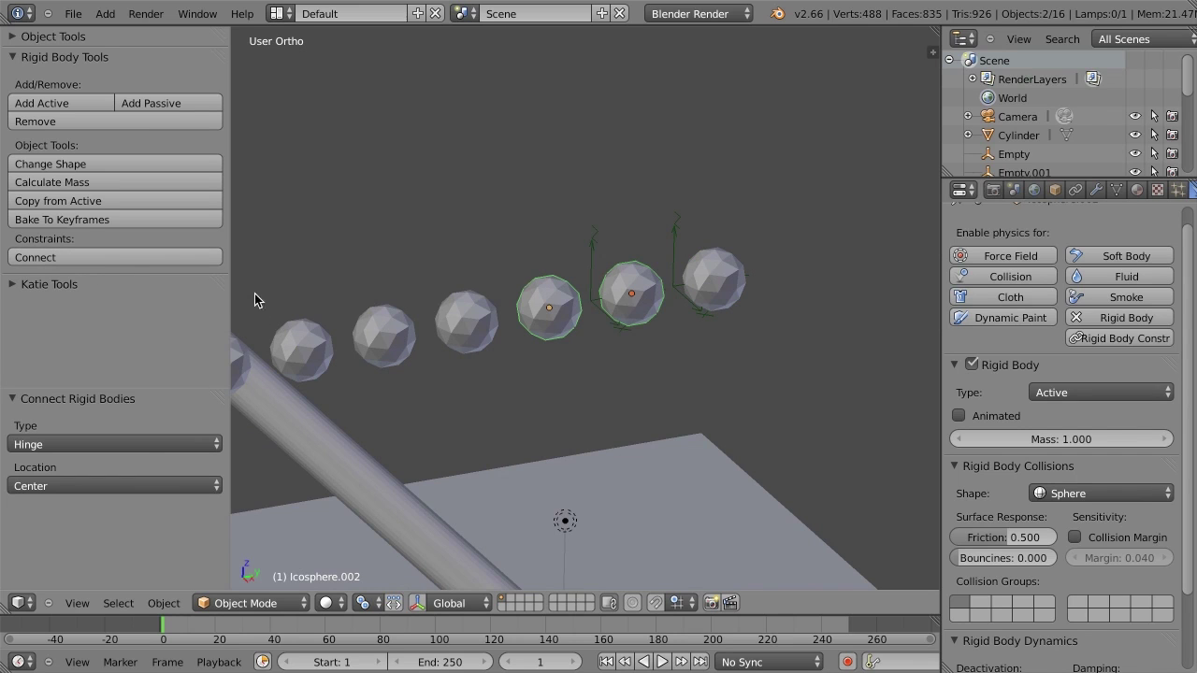
Step: Connect the third icosphere to the fourth and the fourth to the fifth with centered Hinge constraints
{"action": "middle_click_drag", "start_coordinate": [422, 321], "coordinate": [611, 270], "text": "shift"}
{"action": "right_click", "coordinate": [598, 286]}
{"action": "right_click", "coordinate": [547, 295], "text": "shift"}
{"action": "left_click", "coordinate": [214, 258]}
{"action": "right_click", "coordinate": [608, 267]}
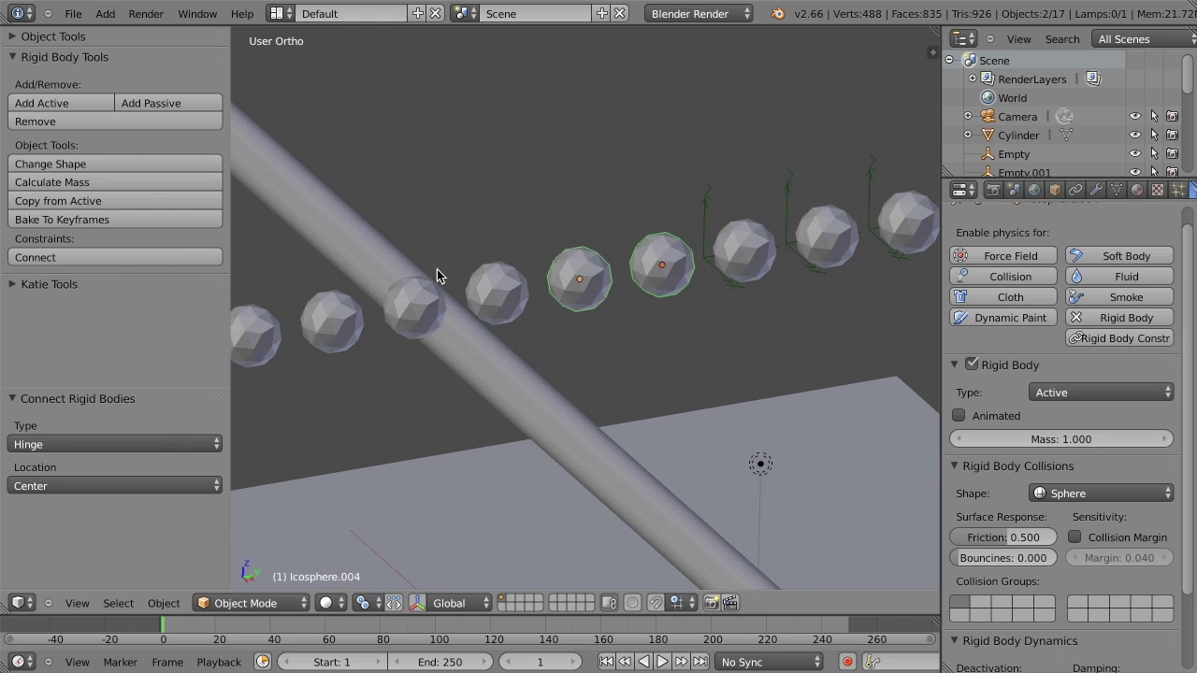
{"action": "left_click", "coordinate": [87, 257]}
Step: Connect the fifth icosphere to the sixth and the sixth to the seventh with centered Hinge constraints
{"action": "right_click", "coordinate": [574, 297]}
{"action": "right_click", "coordinate": [492, 290], "text": "shift"}
{"action": "left_click", "coordinate": [166, 256]}
{"action": "middle_click_drag", "start_coordinate": [416, 274], "coordinate": [575, 220], "text": "shift"}
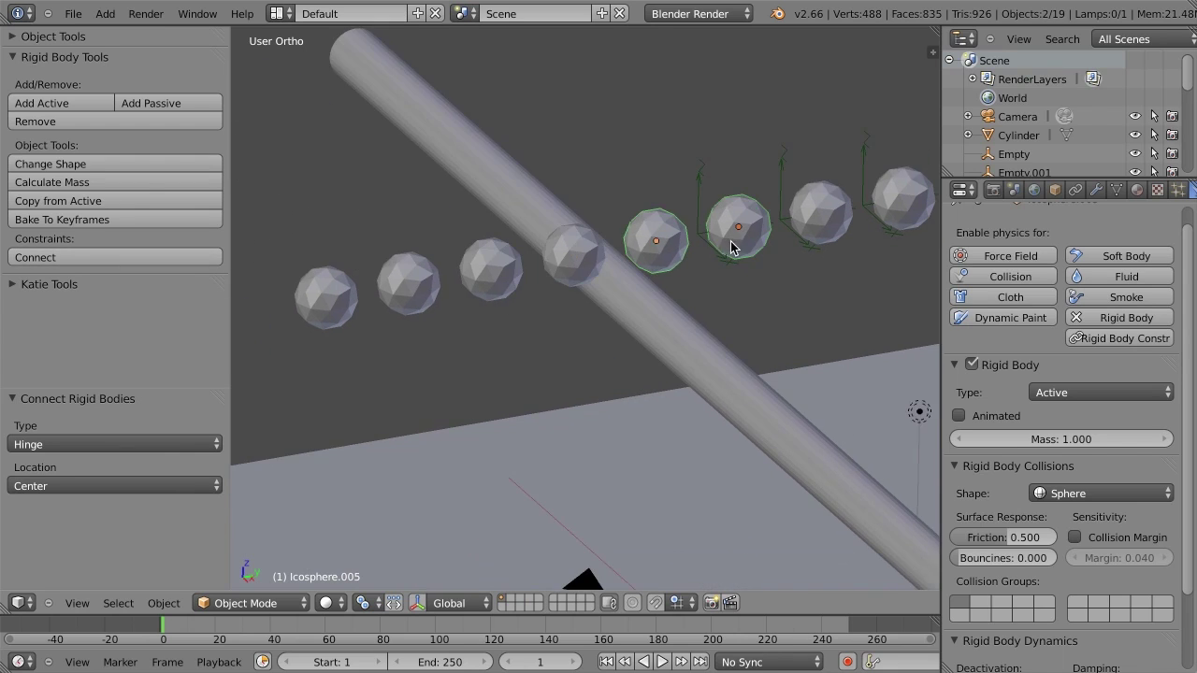
{"action": "right_click", "coordinate": [638, 238]}
{"action": "right_click", "coordinate": [568, 256], "text": "shift"}
{"action": "left_click", "coordinate": [125, 257]}
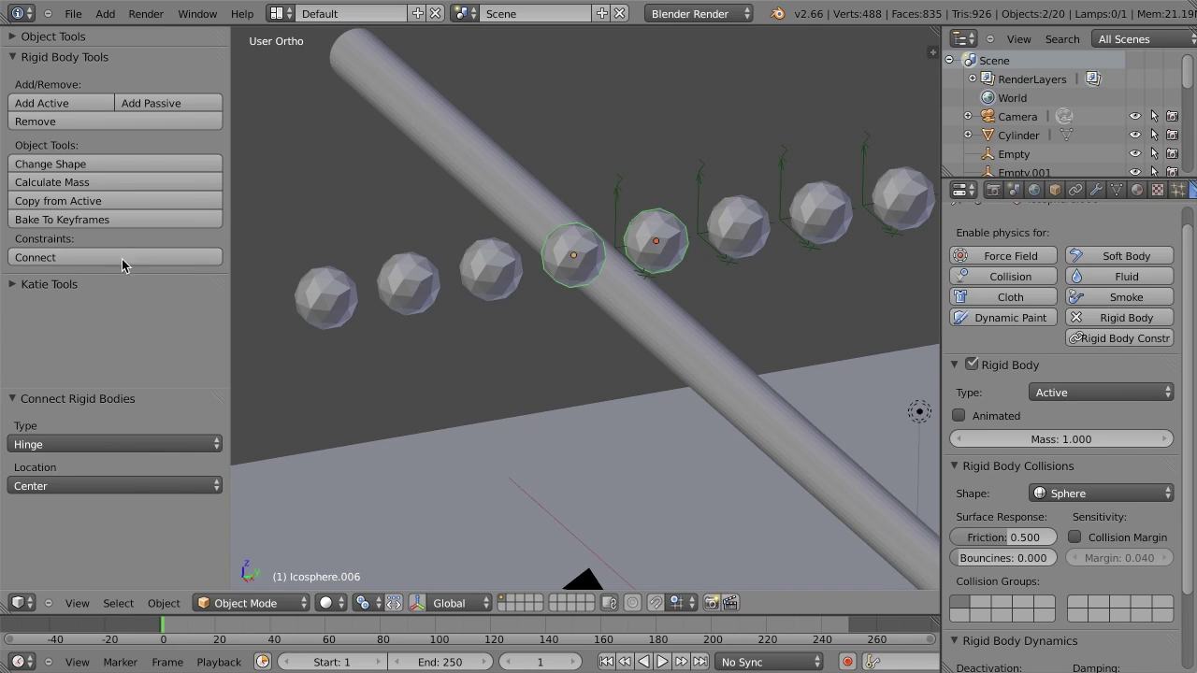
Step: Connect the seventh and eighth icospheres with a centered Hinge constraint
{"action": "right_click", "coordinate": [575, 262]}
{"action": "right_click", "coordinate": [479, 277]}
{"action": "right_click", "coordinate": [575, 259], "text": "shift"}
{"action": "right_click", "coordinate": [494, 270], "text": "shift"}
{"action": "left_click", "coordinate": [144, 262]}
Step: Connect the eighth icosphere to the ninth and the ninth to the tenth with centered Hinge constraints
{"action": "right_click", "coordinate": [491, 271]}
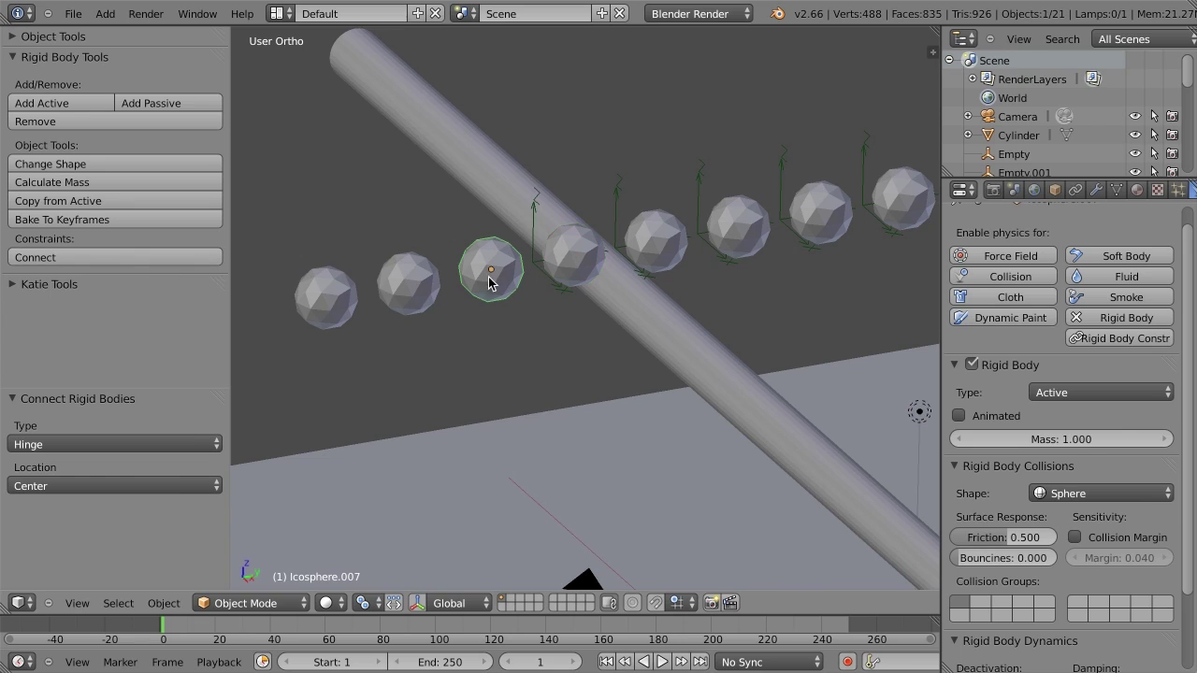
{"action": "right_click", "coordinate": [409, 283], "text": "shift"}
{"action": "left_click", "coordinate": [140, 254]}
{"action": "right_click", "coordinate": [404, 285]}
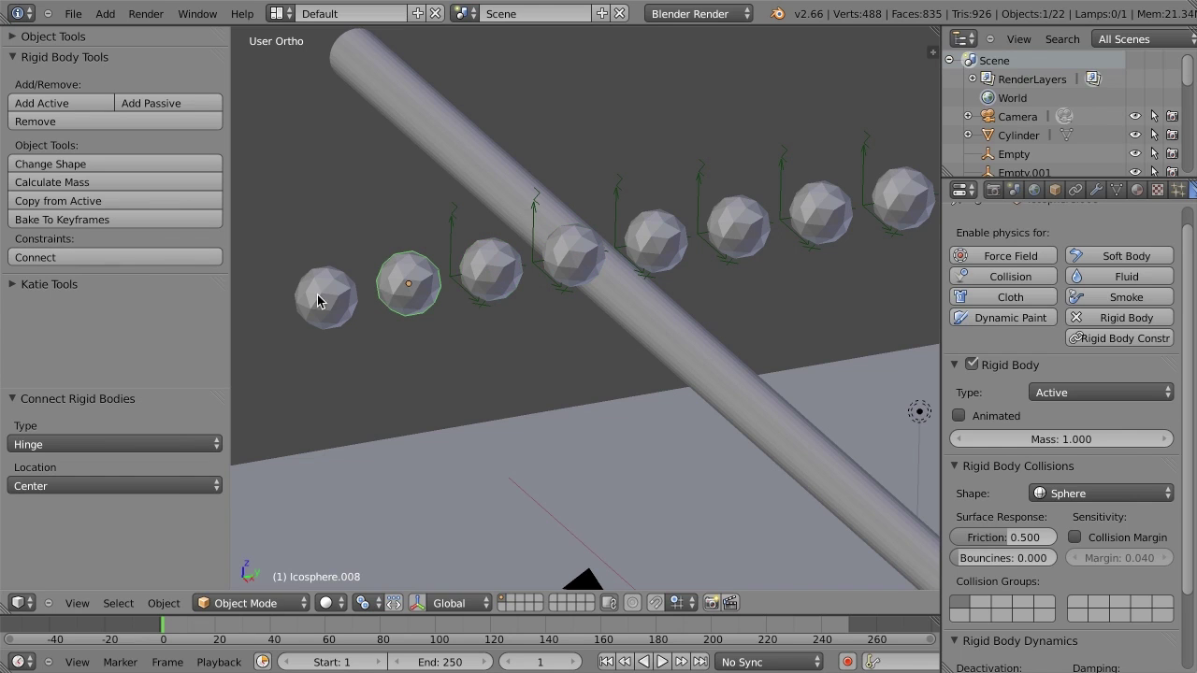
{"action": "right_click", "coordinate": [321, 297], "text": "shift"}
{"action": "left_click", "coordinate": [60, 259]}
Step: Look over the whole row of hinge constraints in wireframe and deselect everything
{"action": "scroll", "coordinate": [380, 309], "scroll_direction": "down", "scroll_amount": 3}
{"action": "middle_click_drag", "start_coordinate": [380, 309], "coordinate": [527, 340]}
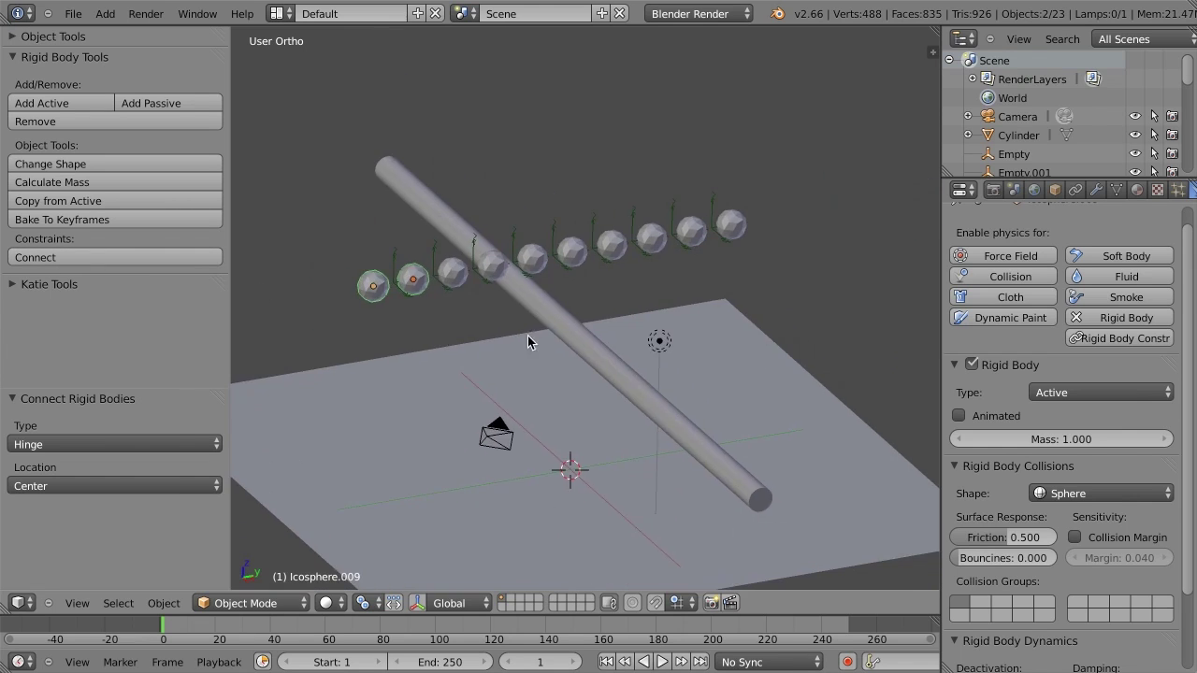
{"action": "key", "text": "z"}
{"action": "scroll", "coordinate": [637, 386], "scroll_direction": "down", "scroll_amount": 4}
{"action": "middle_click_drag", "start_coordinate": [638, 386], "coordinate": [656, 328]}
{"action": "scroll", "coordinate": [588, 338], "scroll_direction": "up", "scroll_amount": 6}
{"action": "key", "text": "a"}
{"action": "scroll", "coordinate": [599, 315], "scroll_direction": "down", "scroll_amount": 3}
{"action": "key", "text": "z"}
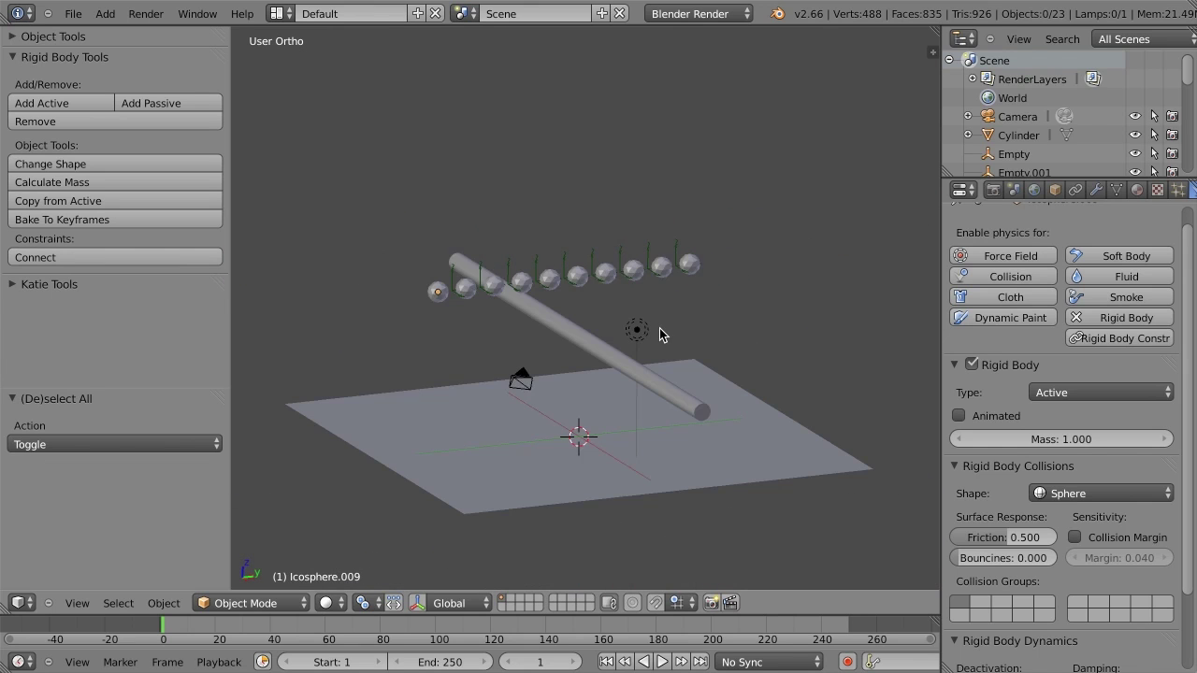
Step: Examine the physics settings of the first hinge constraint's empty and the two icospheres it links
{"action": "scroll", "coordinate": [659, 322], "scroll_direction": "up", "scroll_amount": 2}
{"action": "right_click", "coordinate": [713, 223]}
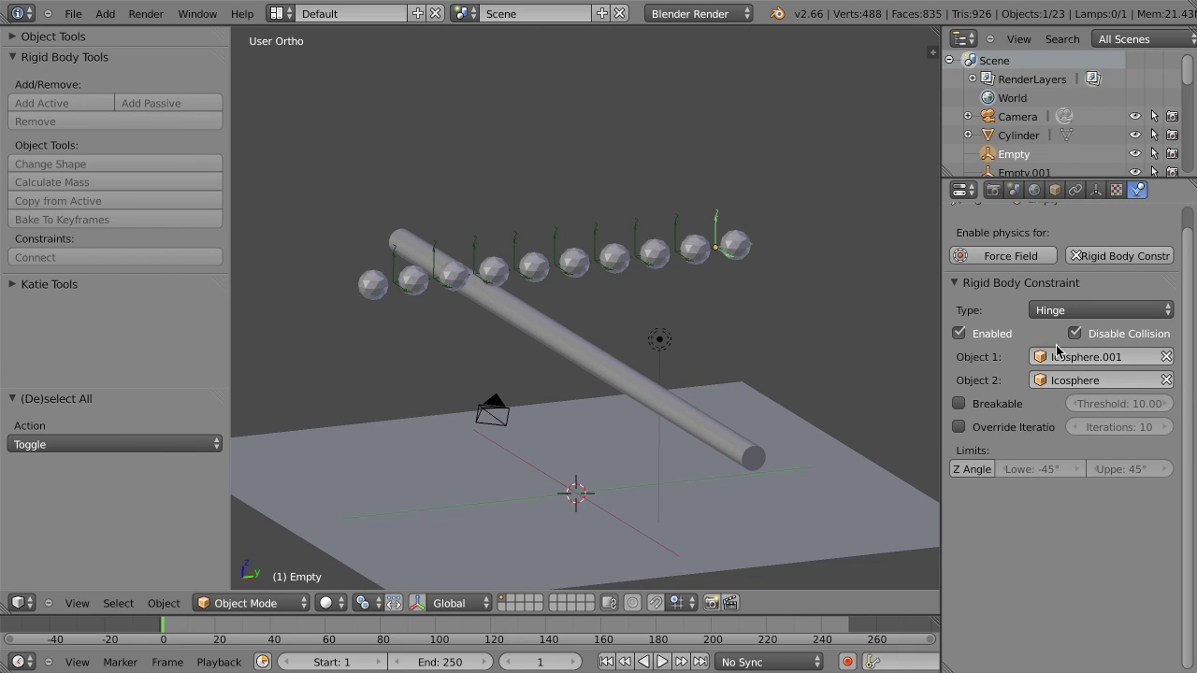
{"action": "scroll", "coordinate": [785, 296], "scroll_direction": "up", "scroll_amount": 6}
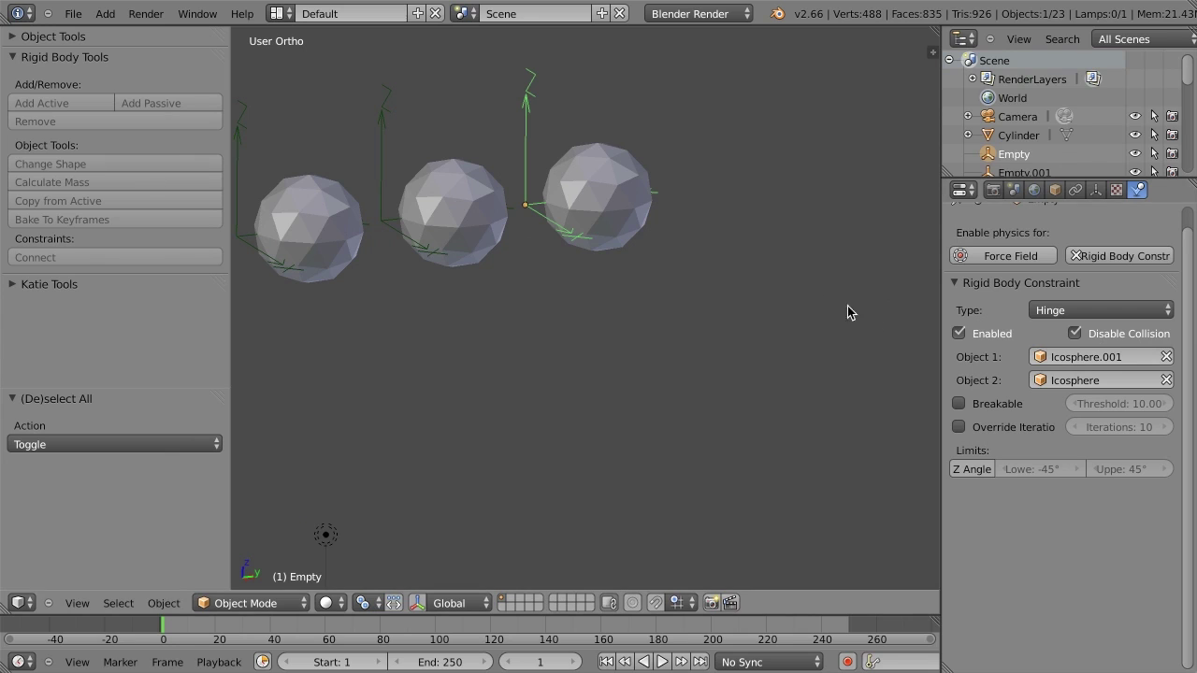
{"action": "right_click", "coordinate": [617, 197]}
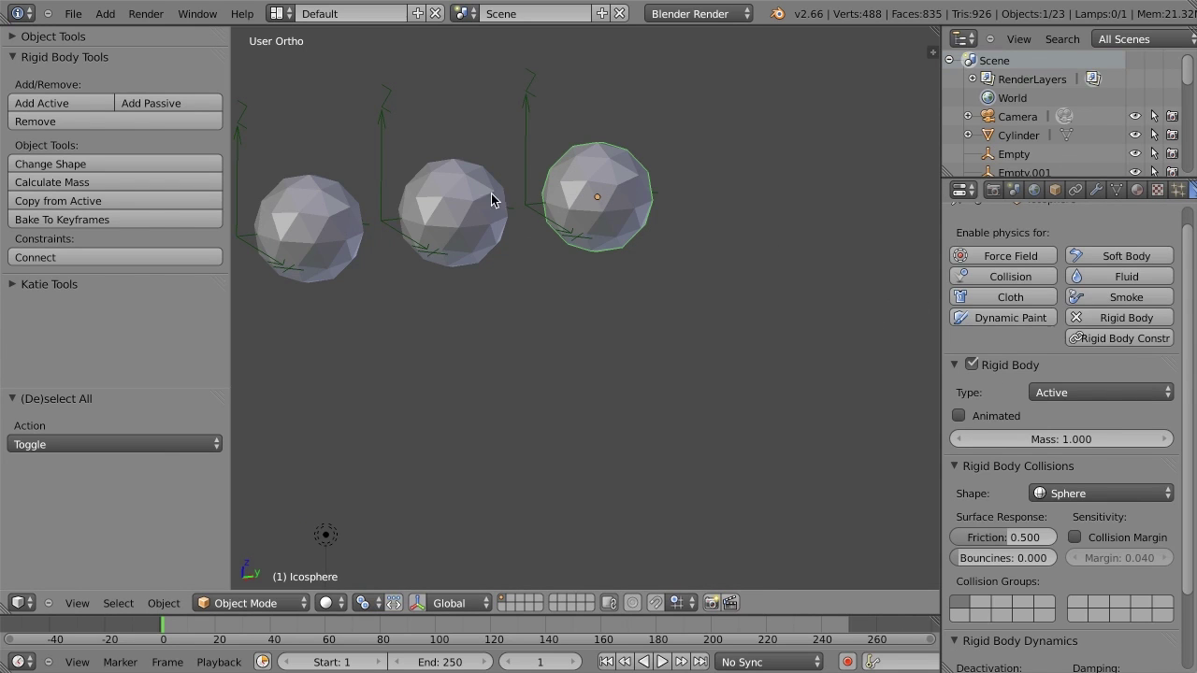
{"action": "right_click", "coordinate": [448, 210]}
{"action": "right_click", "coordinate": [530, 145]}
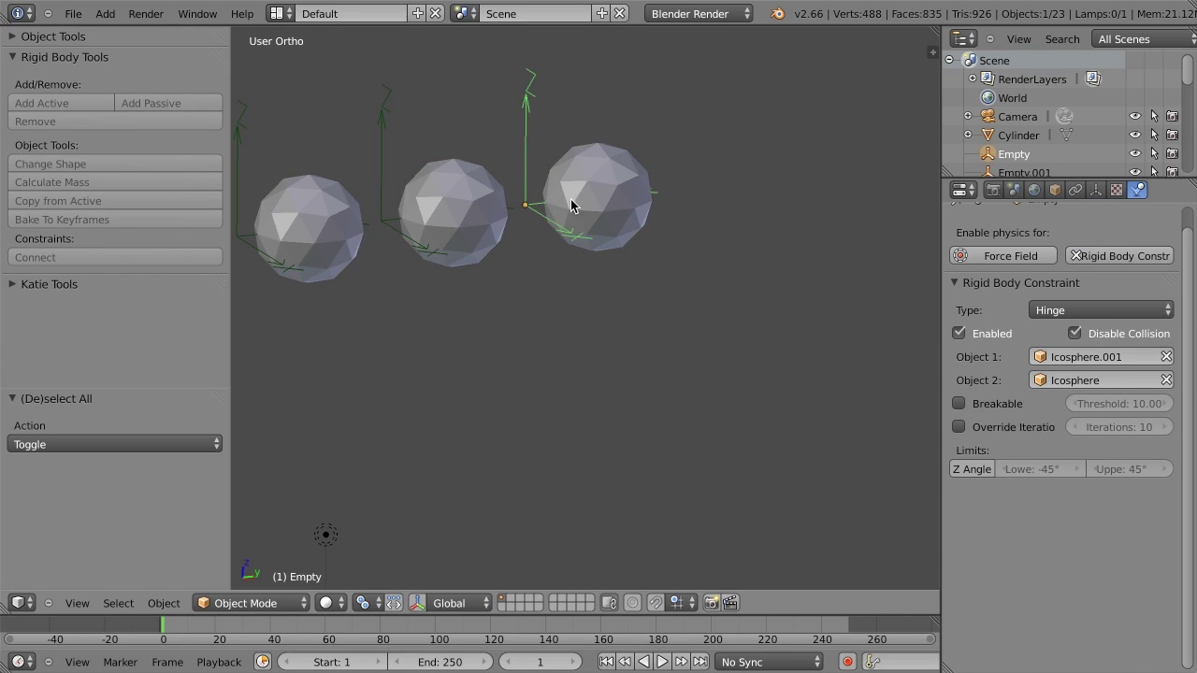
{"action": "right_click", "coordinate": [609, 188]}
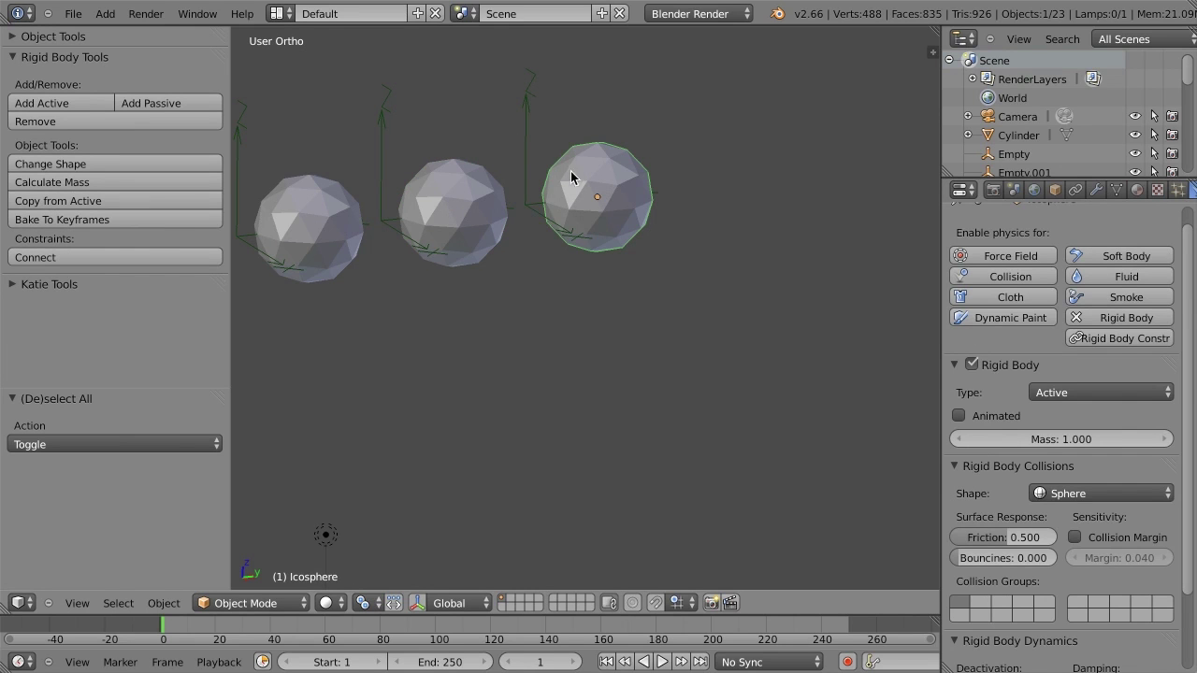
{"action": "right_click", "coordinate": [526, 204]}
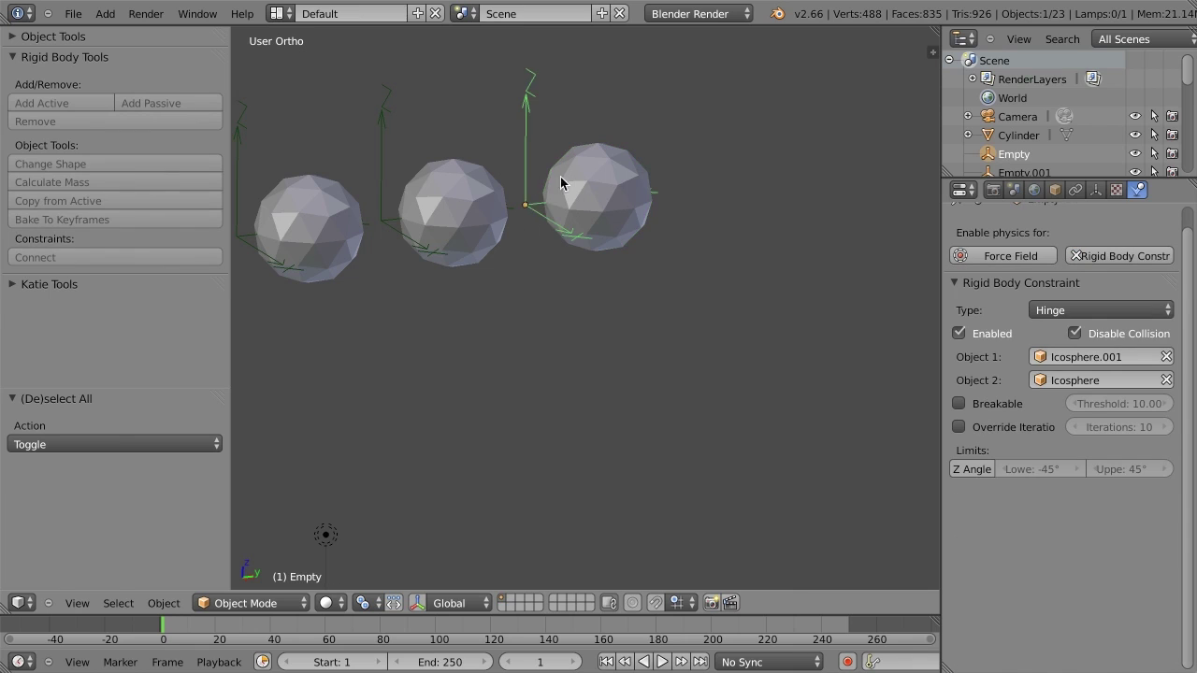
Step: Switch to a perspective view of the connected icospheres, play the simulation and stop it
{"action": "scroll", "coordinate": [623, 230], "scroll_direction": "down", "scroll_amount": 10}
{"action": "scroll", "coordinate": [609, 268], "scroll_direction": "up", "scroll_amount": 4}
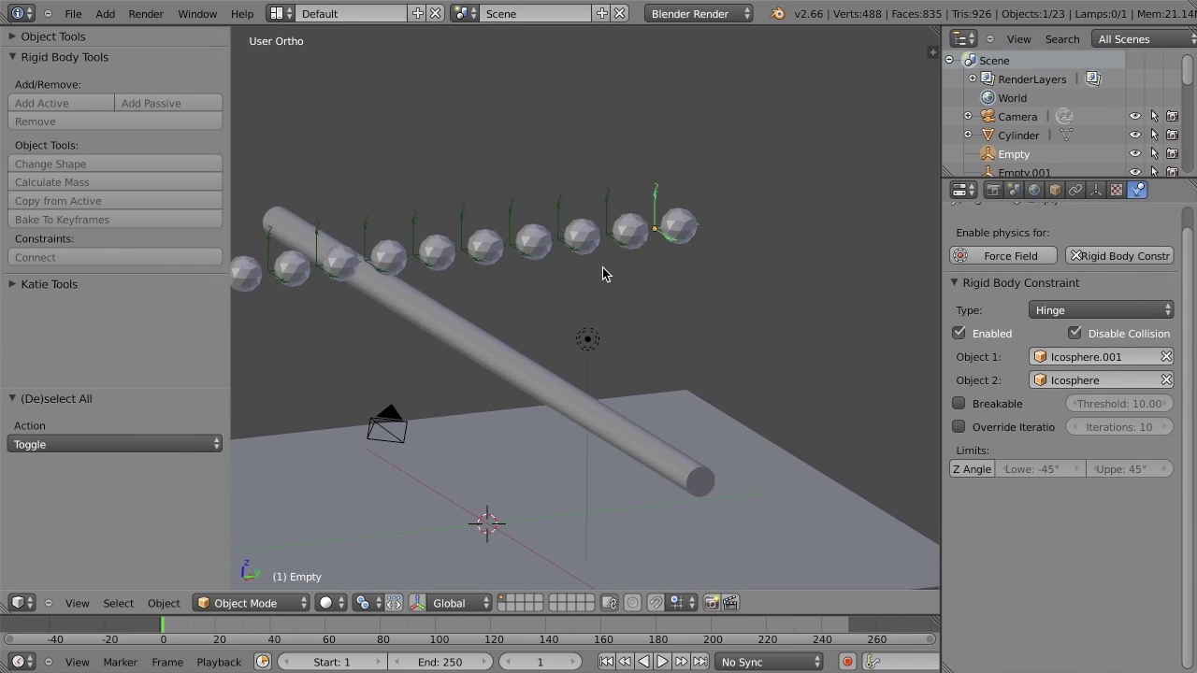
{"action": "middle_click_drag", "start_coordinate": [609, 267], "coordinate": [735, 245]}
{"action": "key", "text": "KP_5"}
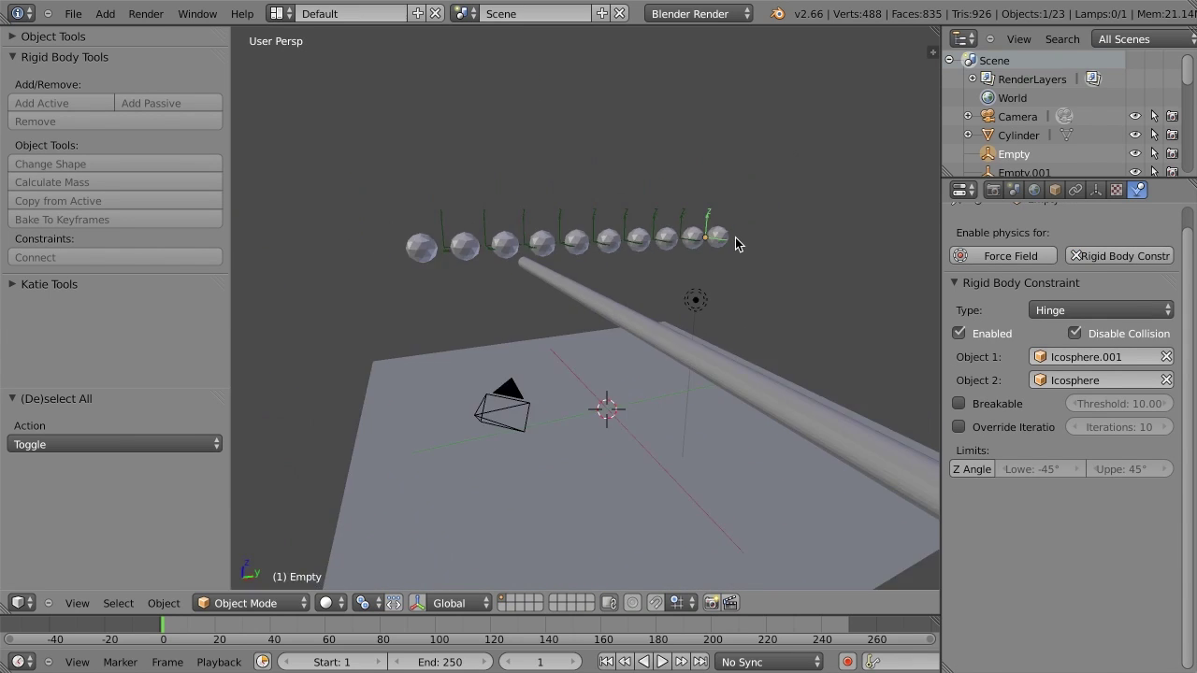
{"action": "key", "text": "alt+a"}
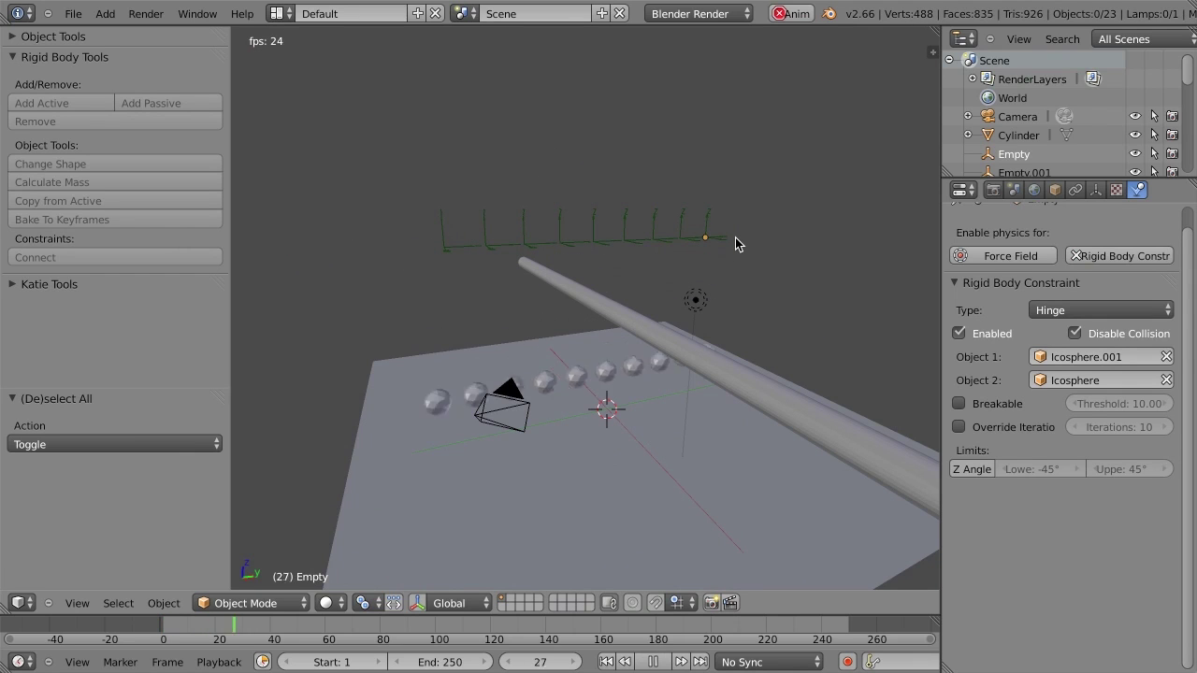
{"action": "key", "text": "Escape"}
Step: Make the cylinder and the plane passive rigid bodies and play the simulation in solid shading
{"action": "key", "text": "z"}
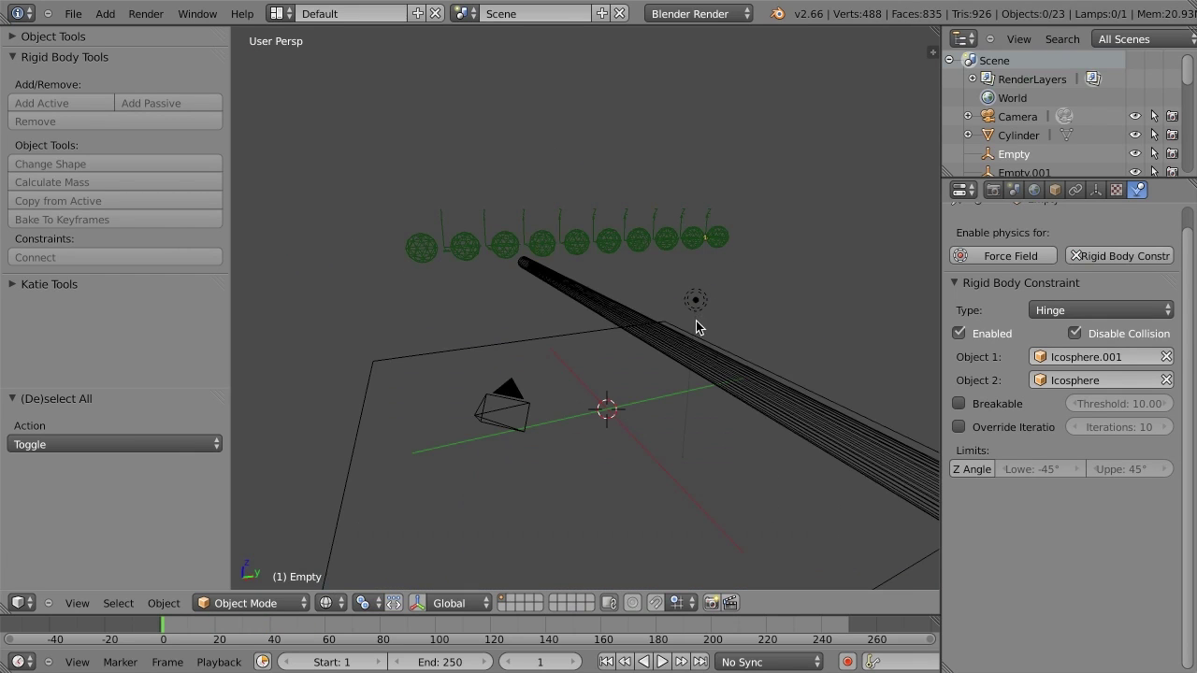
{"action": "right_click", "coordinate": [625, 314]}
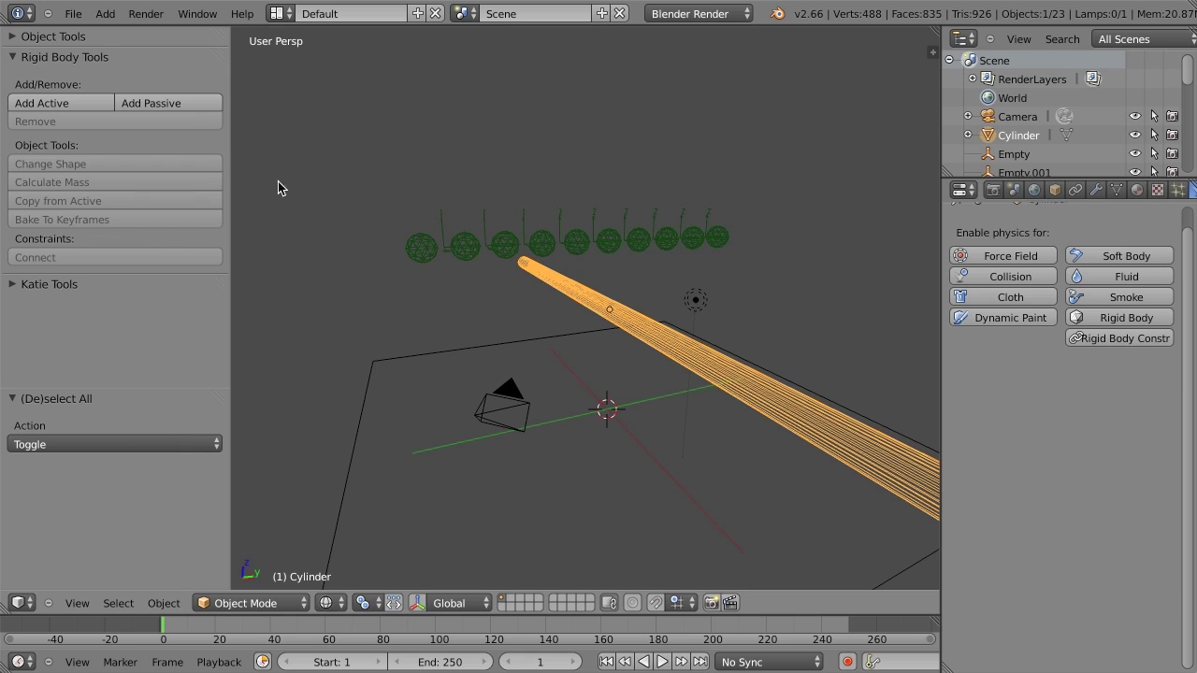
{"action": "left_click", "coordinate": [160, 102]}
{"action": "right_click", "coordinate": [404, 327]}
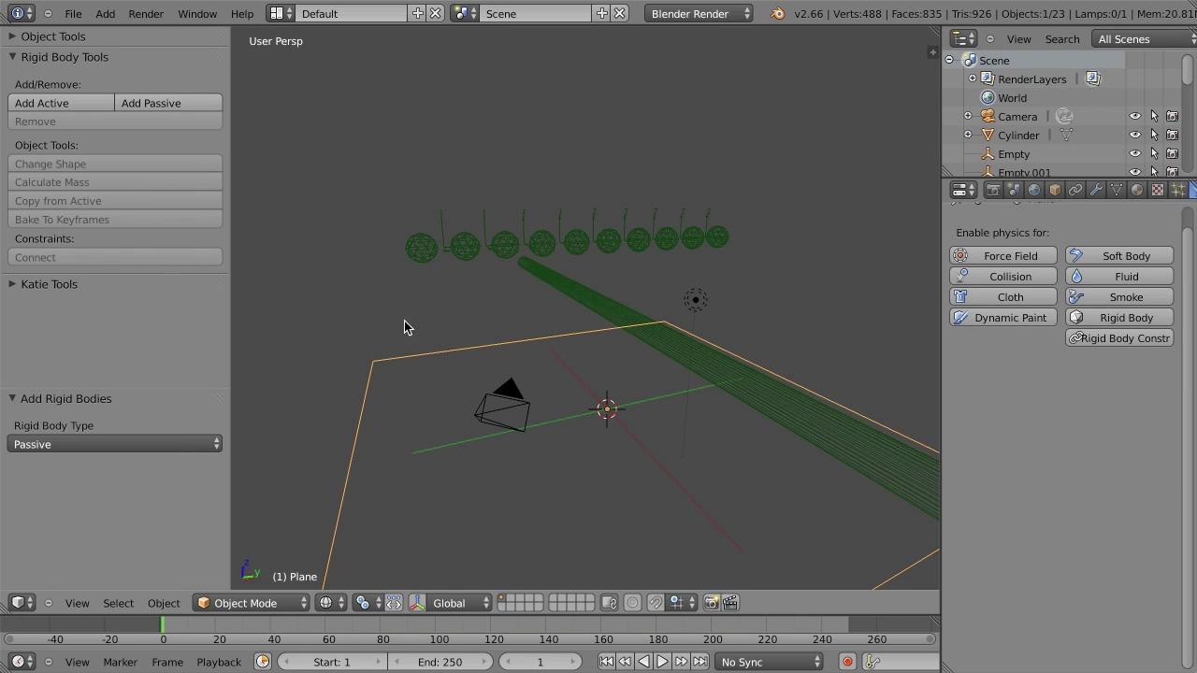
{"action": "left_click", "coordinate": [175, 109]}
{"action": "key", "text": "z"}
{"action": "key", "text": "alt+a"}
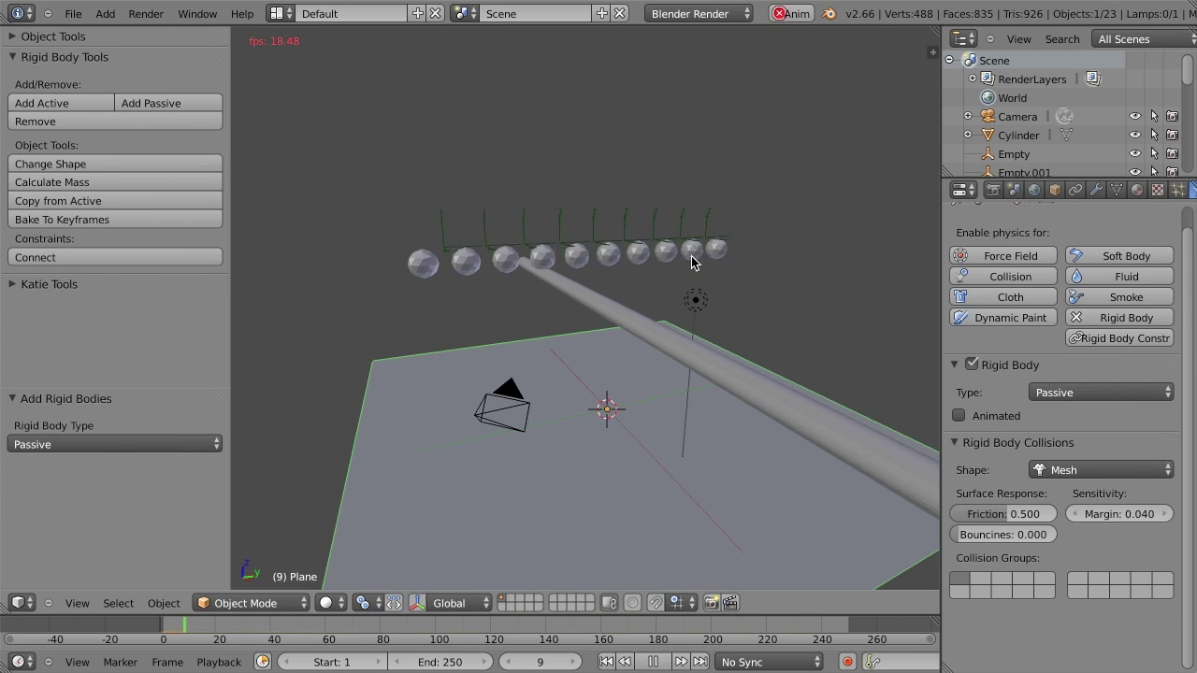
Step: Stop the simulation and select the hinge empty linking Icosphere.004 and Icosphere.003
{"action": "middle_click_drag", "start_coordinate": [702, 242], "coordinate": [688, 356]}
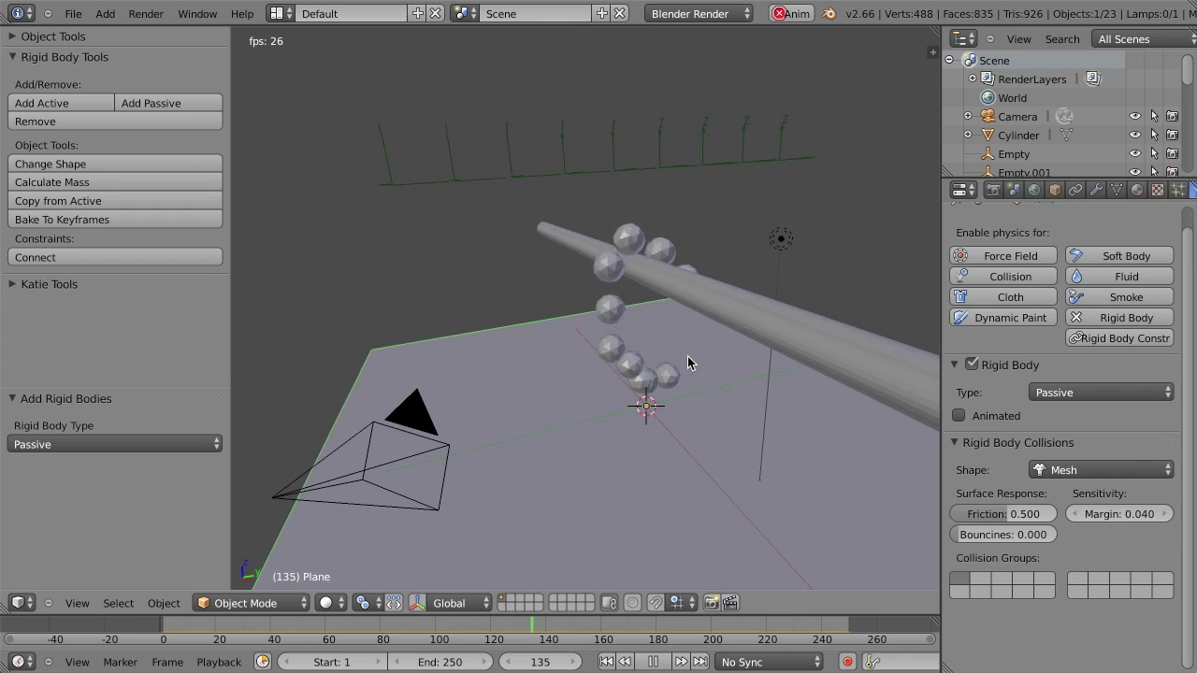
{"action": "key", "text": "Escape"}
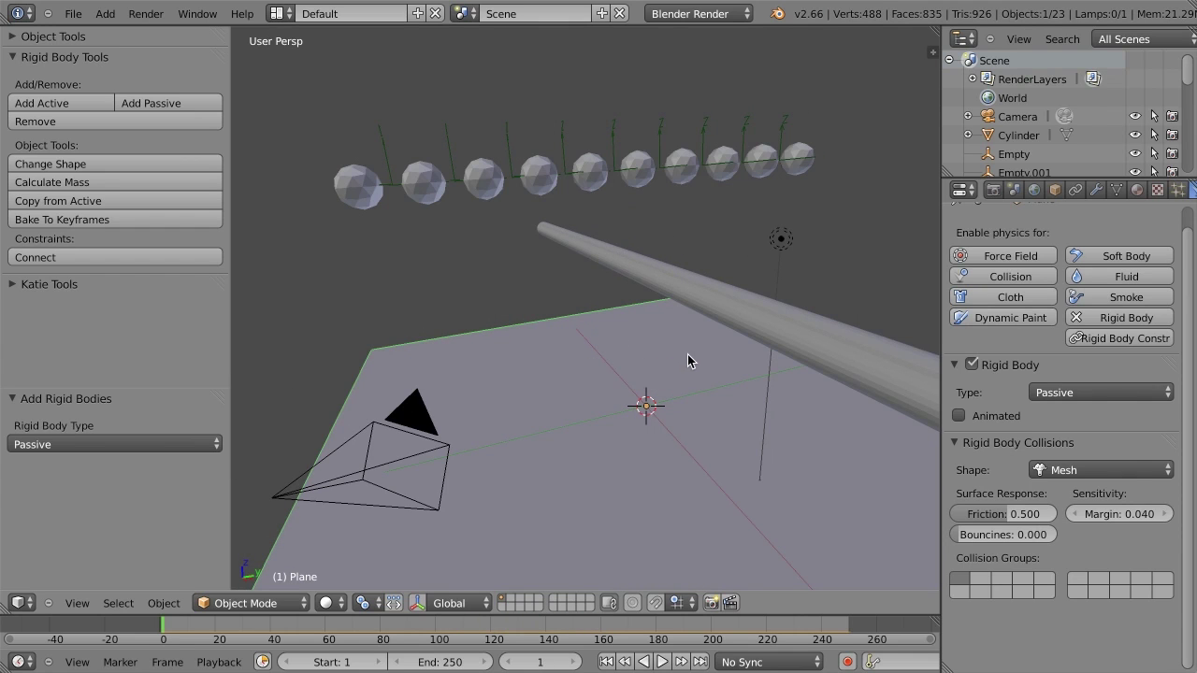
{"action": "middle_click_drag", "start_coordinate": [699, 246], "coordinate": [687, 397]}
{"action": "right_click", "coordinate": [707, 286]}
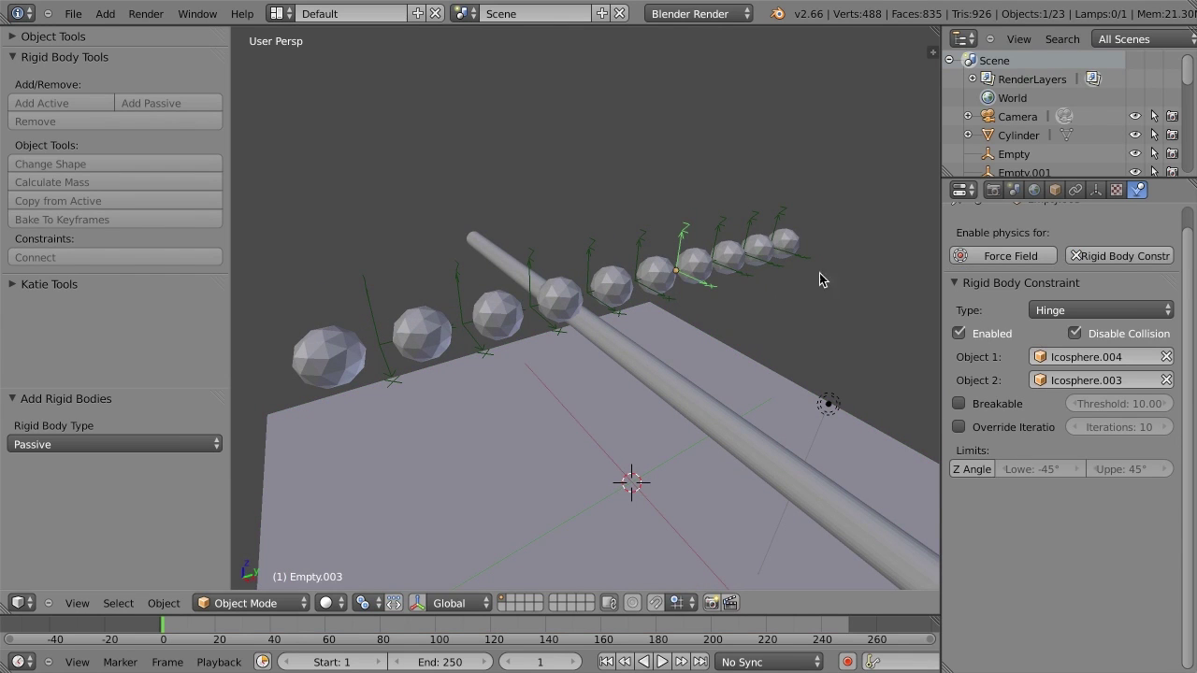
{"action": "middle_click_drag", "start_coordinate": [922, 297], "coordinate": [636, 488]}
{"action": "scroll", "coordinate": [604, 394], "scroll_direction": "up", "scroll_amount": 3}
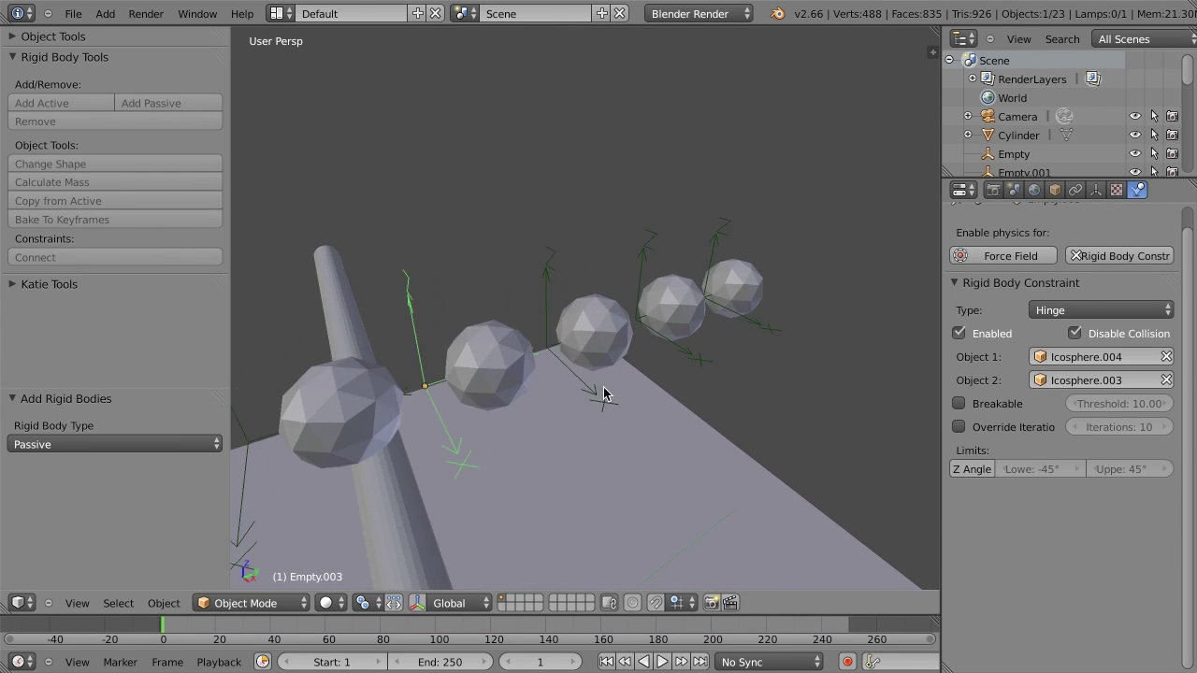
{"action": "middle_click_drag", "start_coordinate": [604, 394], "coordinate": [653, 332]}
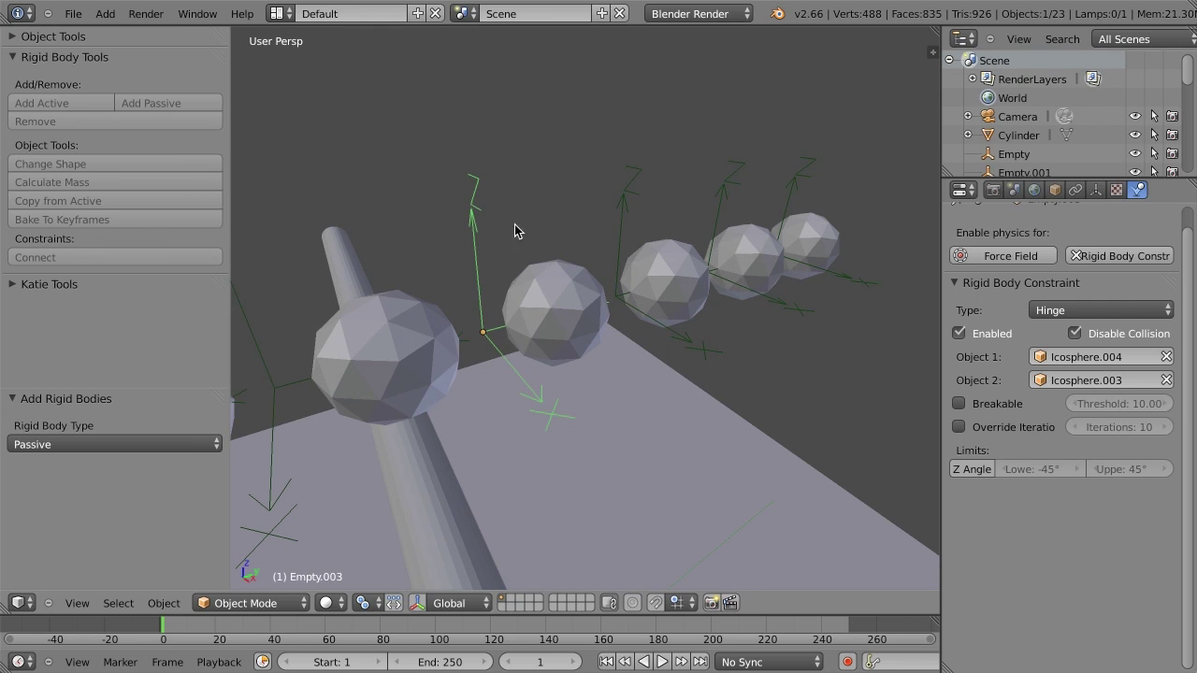
Step: Try rotating the selected hinge empty about the global Z axis and snap the 3D cursor to the empty
{"action": "key", "text": "r"}
{"action": "key", "text": "z"}
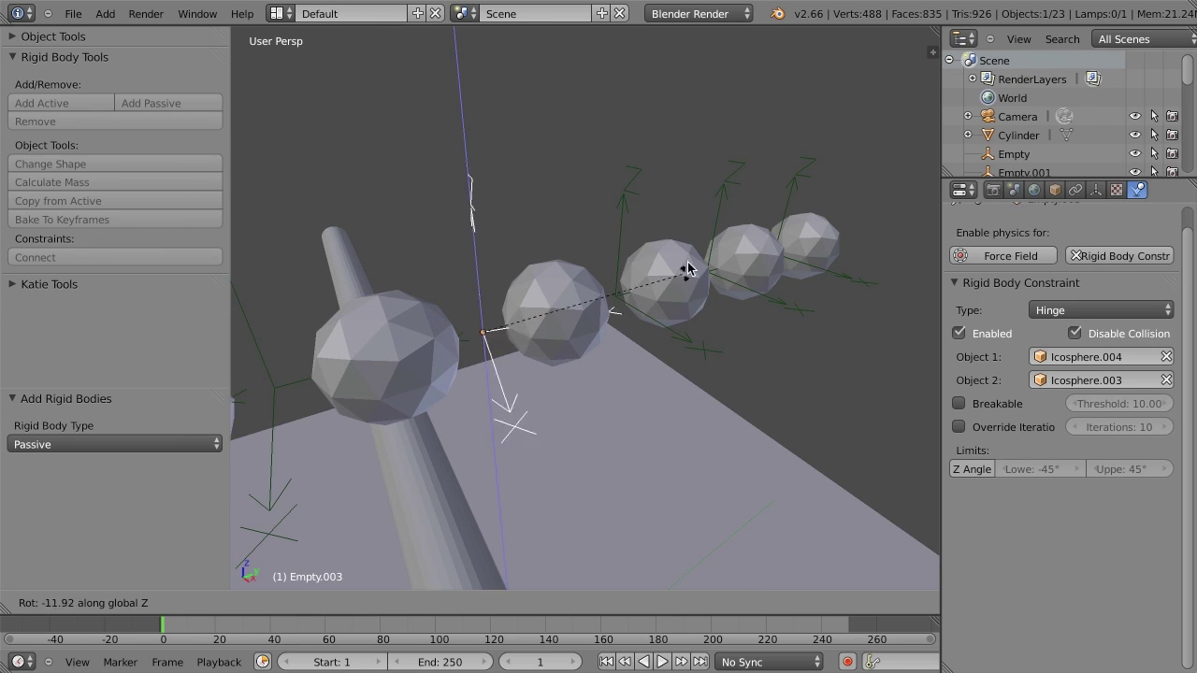
{"action": "left_click", "coordinate": [677, 263]}
{"action": "key", "text": "shift+s"}
{"action": "left_click", "coordinate": [666, 267]}
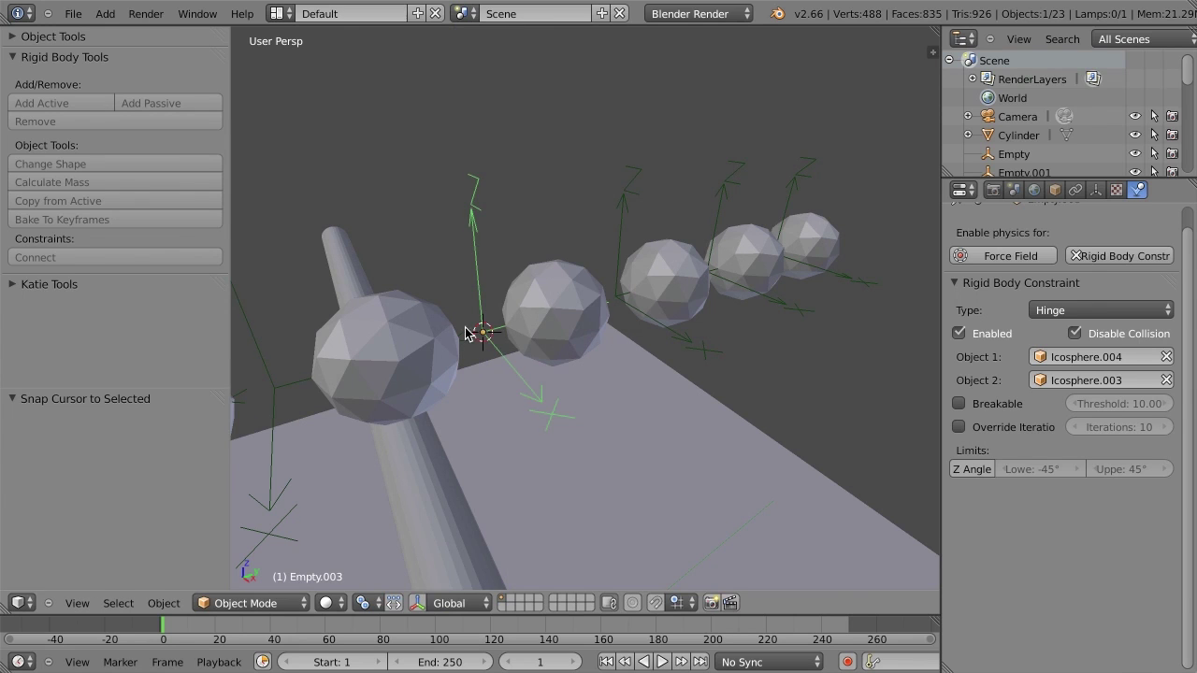
Step: Try swinging Icosphere.004 about global Z around the 3D cursor, with a temporary vertical grease pencil line marking the hinge axis
{"action": "right_click", "coordinate": [416, 345]}
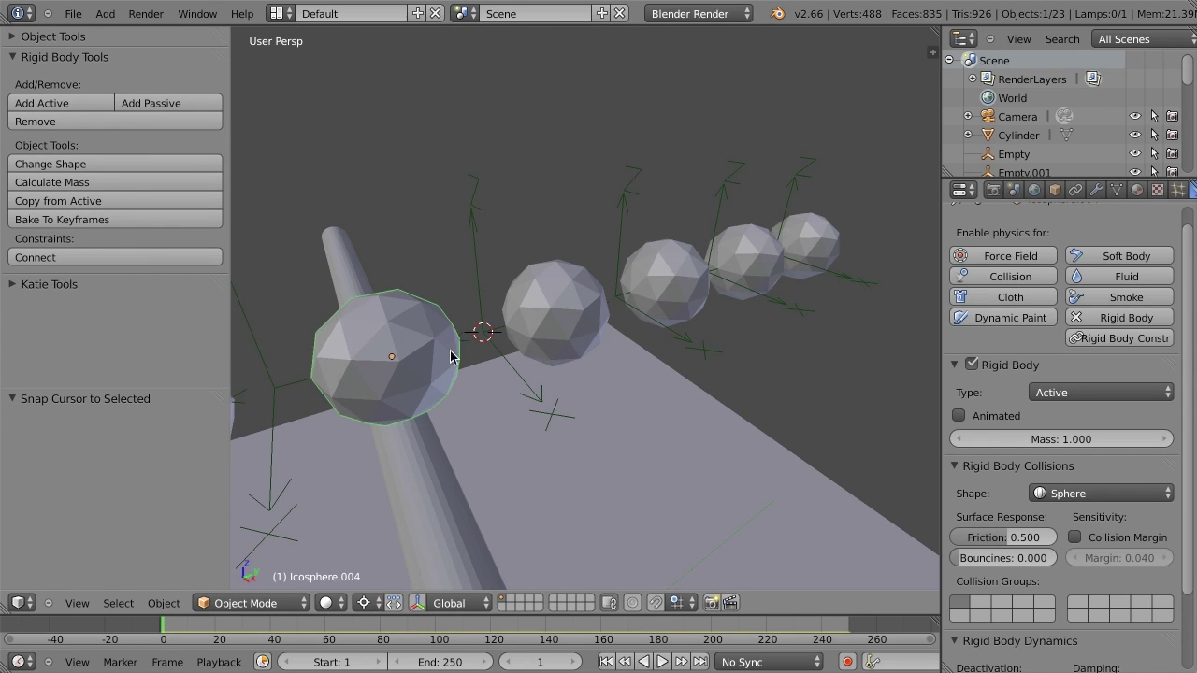
{"action": "left_click_drag", "start_coordinate": [487, 151], "coordinate": [502, 404], "text": "ctrl"}
{"action": "key", "text": "r"}
{"action": "key", "text": "z"}
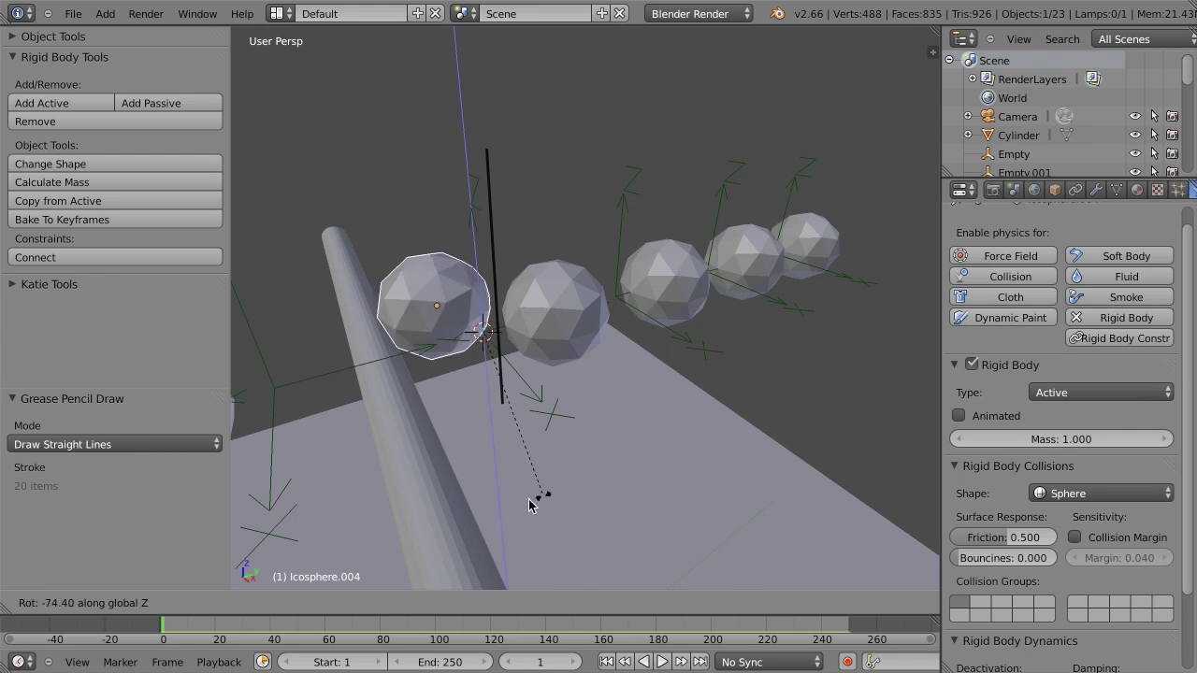
{"action": "right_click", "coordinate": [542, 499]}
{"action": "right_click_drag", "start_coordinate": [487, 133], "coordinate": [493, 402]}
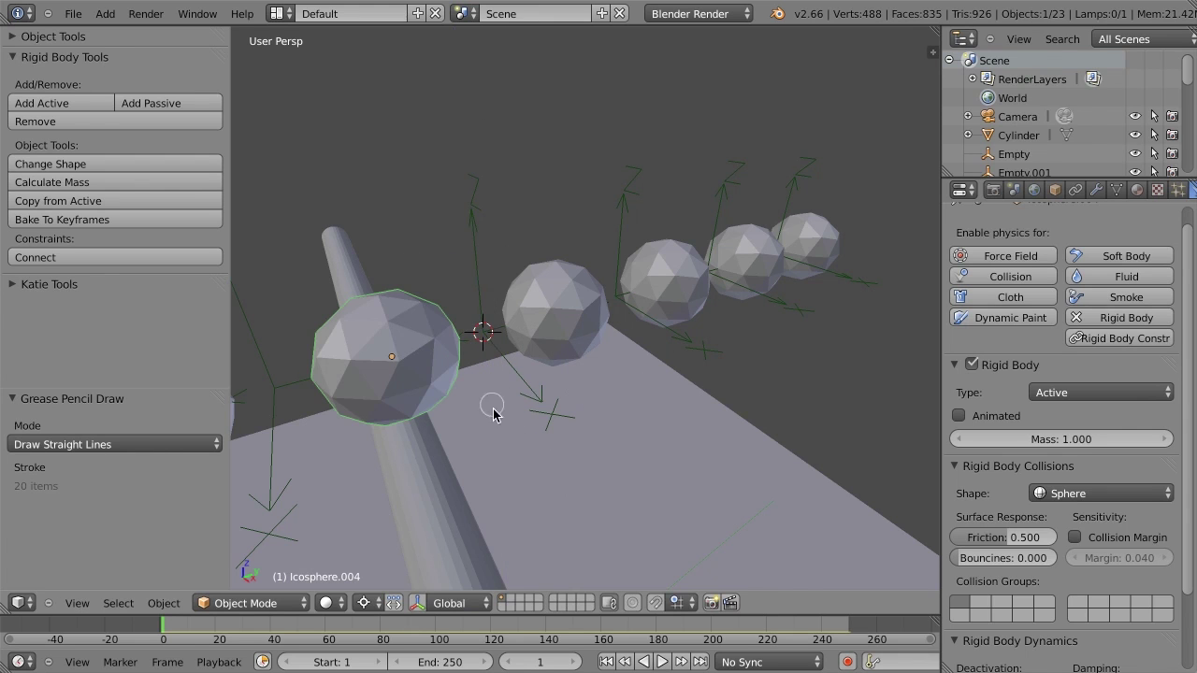
Step: Reselect the hinge empty at the 3D cursor, sketch a temporary grease pencil stroke near the chain and erase it
{"action": "key", "text": "a"}
{"action": "right_click", "coordinate": [548, 396]}
{"action": "scroll", "coordinate": [552, 412], "scroll_direction": "down", "scroll_amount": 4}
{"action": "key", "text": "KP_3"}
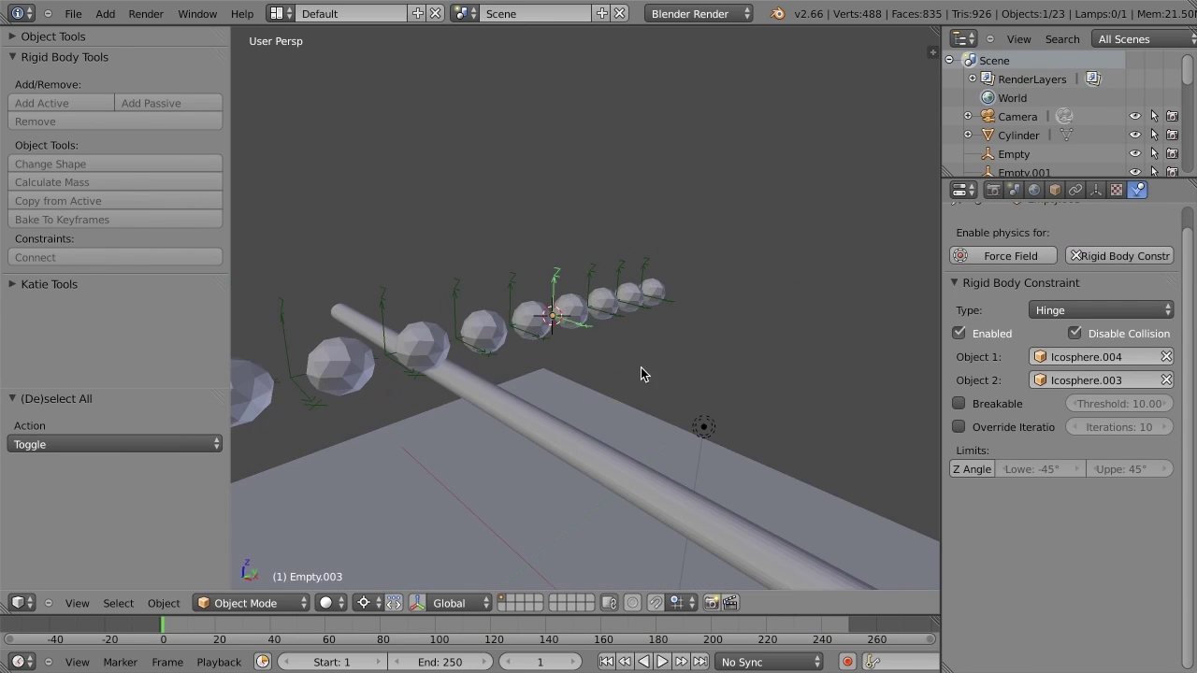
{"action": "mouse_move", "coordinate": [671, 355]}
{"action": "left_mouse_down"}
{"action": "mouse_move", "coordinate": [542, 323]}
{"action": "mouse_move", "coordinate": [475, 404]}
{"action": "left_mouse_up"}
{"action": "mouse_move", "coordinate": [472, 402]}
{"action": "right_mouse_down"}
{"action": "mouse_move", "coordinate": [502, 356]}
{"action": "mouse_move", "coordinate": [571, 326]}
{"action": "mouse_move", "coordinate": [659, 346]}
{"action": "mouse_move", "coordinate": [686, 377]}
{"action": "mouse_move", "coordinate": [562, 322]}
{"action": "mouse_move", "coordinate": [627, 345]}
{"action": "right_mouse_up"}
{"action": "middle_click_drag", "start_coordinate": [627, 345], "coordinate": [652, 396]}
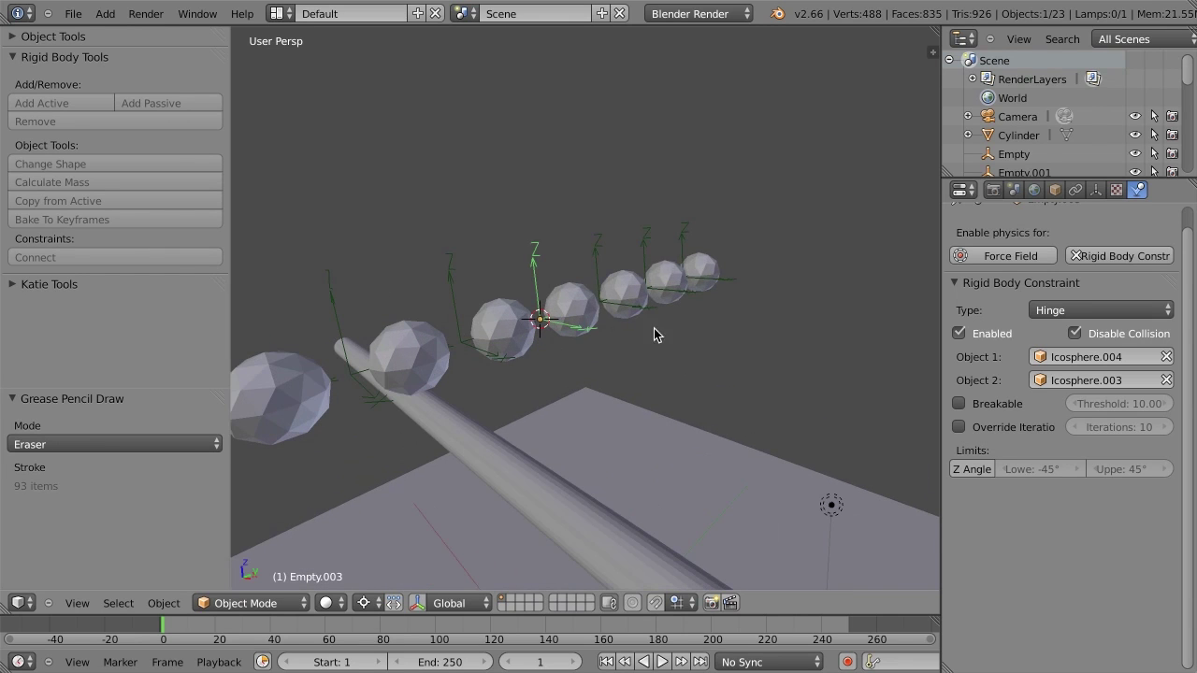
Step: Select all the hinge empties by type and rotate them 90 degrees in the front orthographic view
{"action": "left_click", "coordinate": [692, 230]}
{"action": "left_click", "coordinate": [645, 235]}
{"action": "key", "text": "shift+g"}
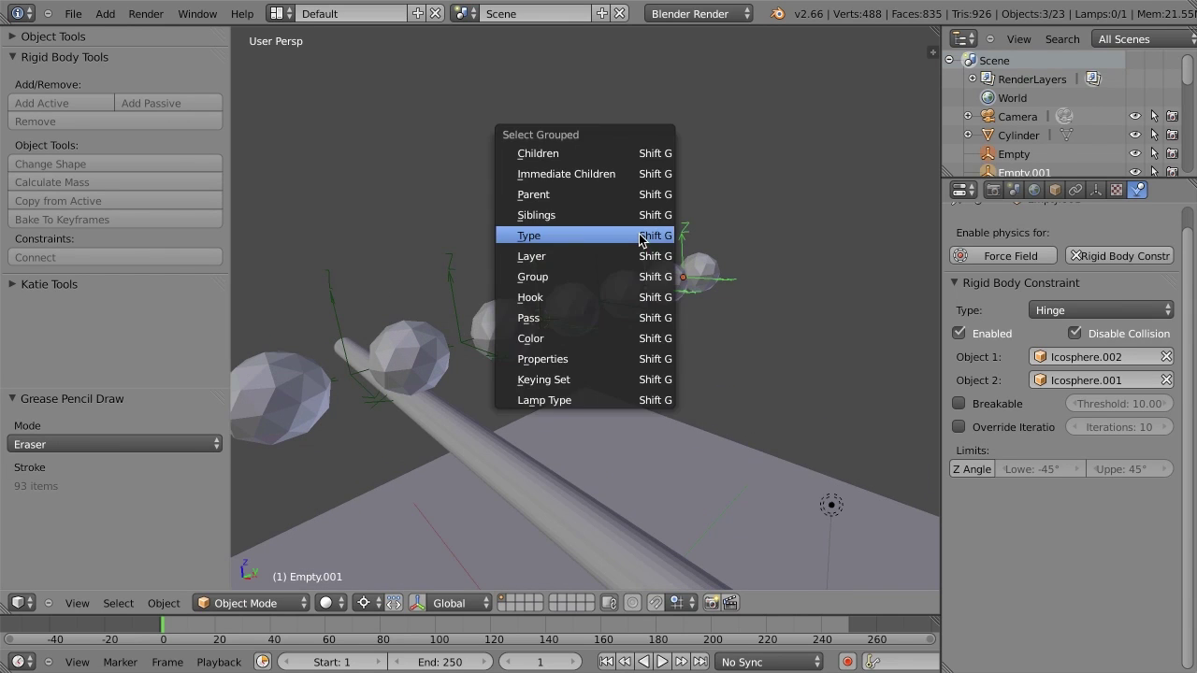
{"action": "left_click", "coordinate": [645, 237]}
{"action": "middle_click_drag", "start_coordinate": [690, 268], "coordinate": [741, 322]}
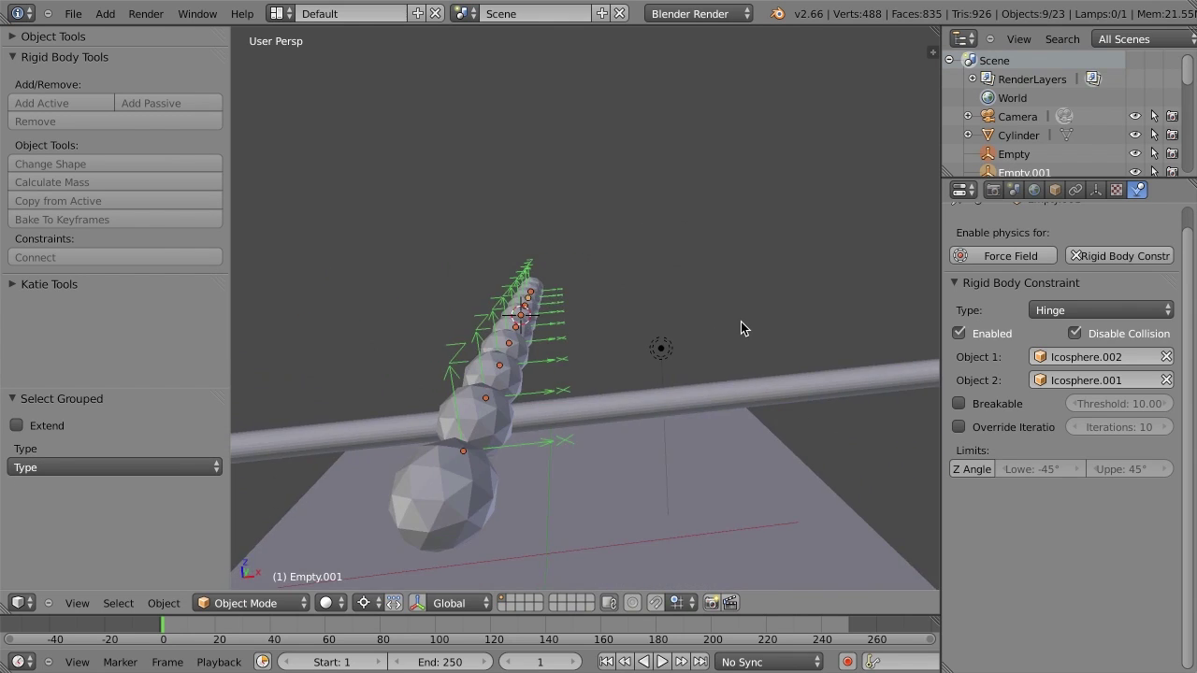
{"action": "key", "text": "KP_1"}
{"action": "key", "text": "KP_5"}
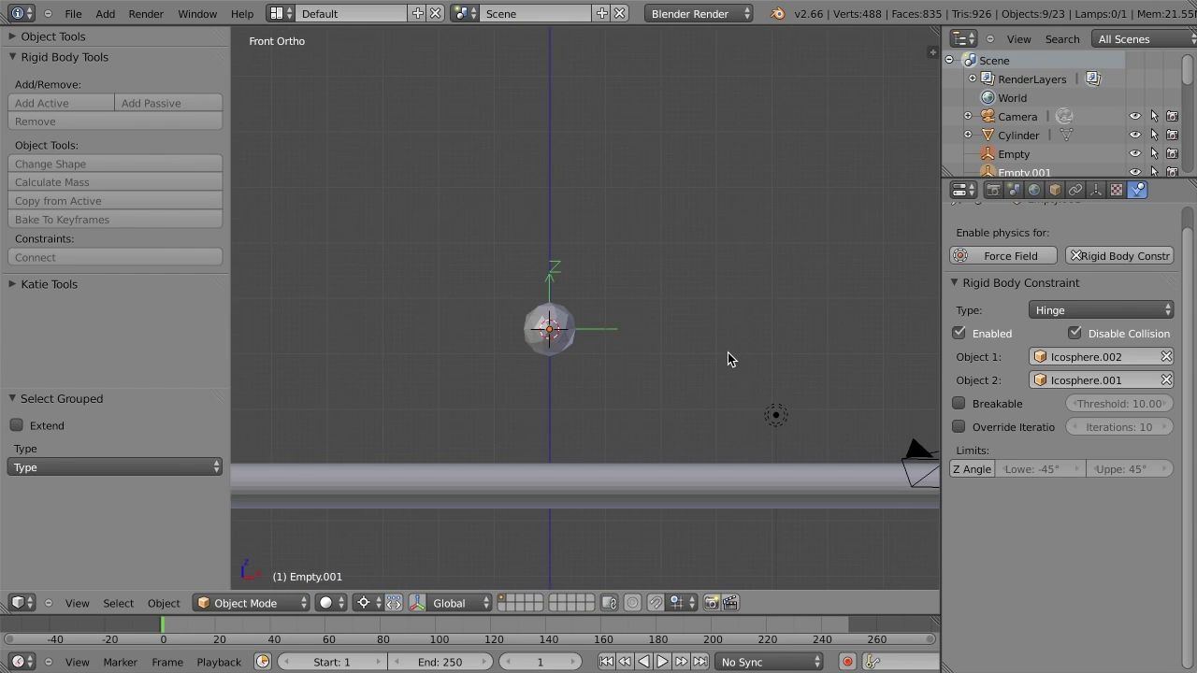
{"action": "type", "text": "r90"}
{"action": "key", "text": "Return"}
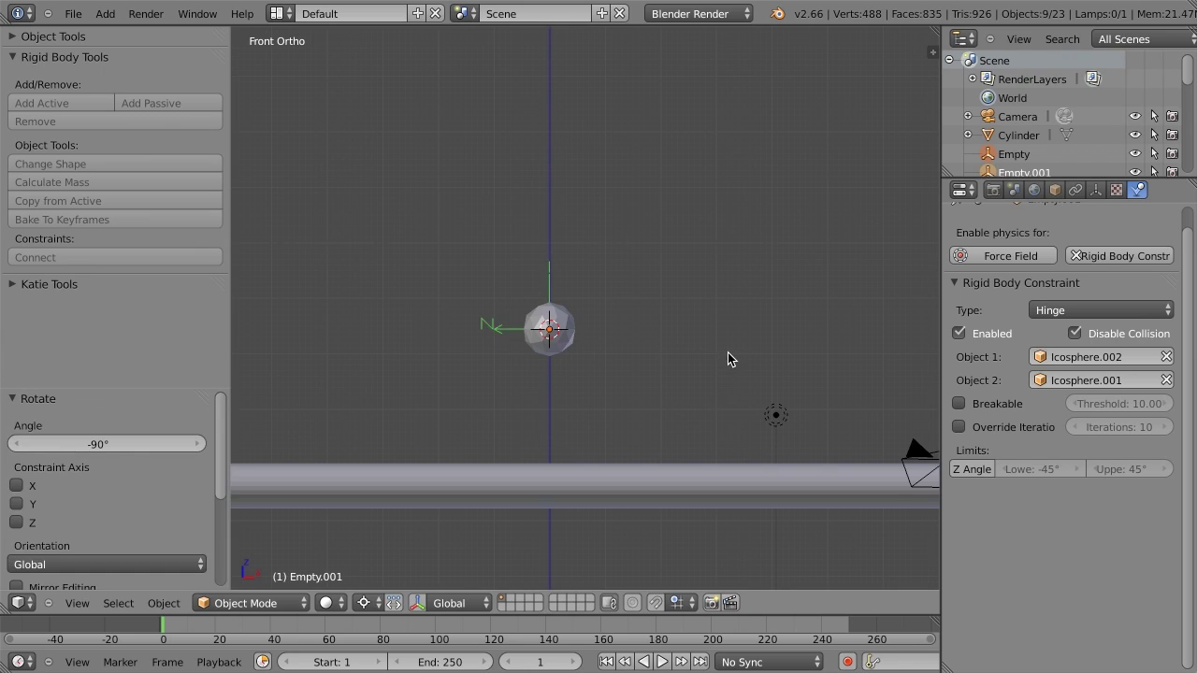
Step: Play the simulation with the rotated hinges, examine how the chain falls over the cylinder, and stop it
{"action": "middle_click_drag", "start_coordinate": [724, 328], "coordinate": [562, 343]}
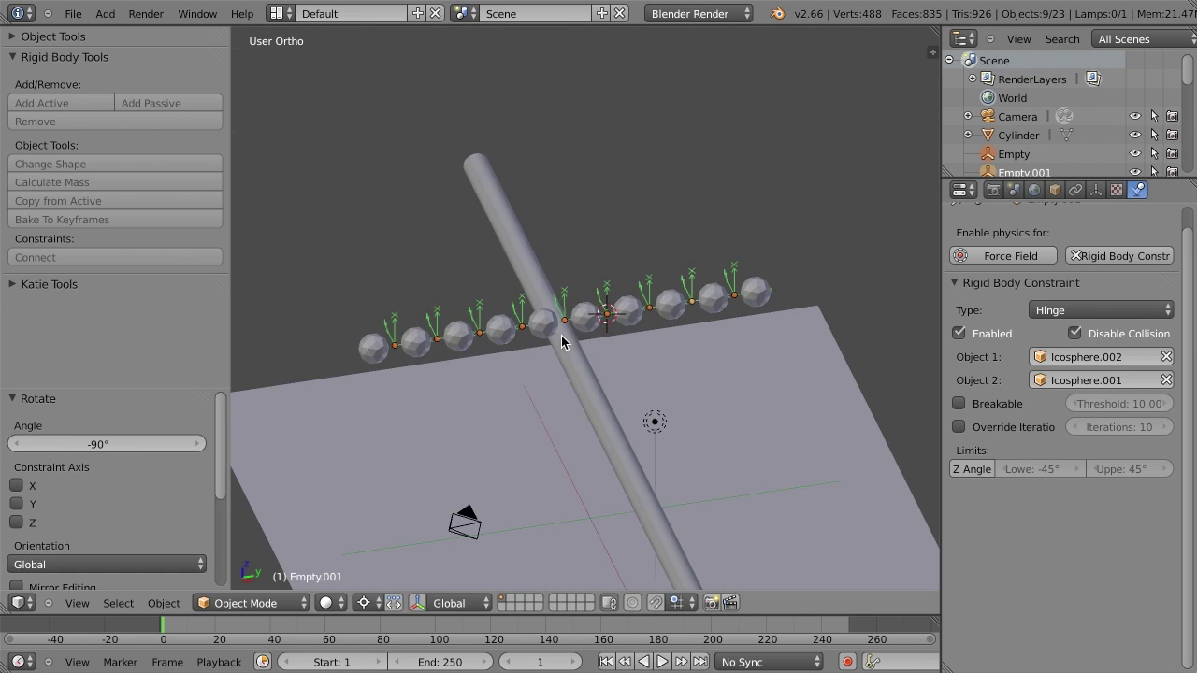
{"action": "middle_click_drag", "start_coordinate": [636, 404], "coordinate": [636, 374]}
{"action": "key", "text": "alt+a"}
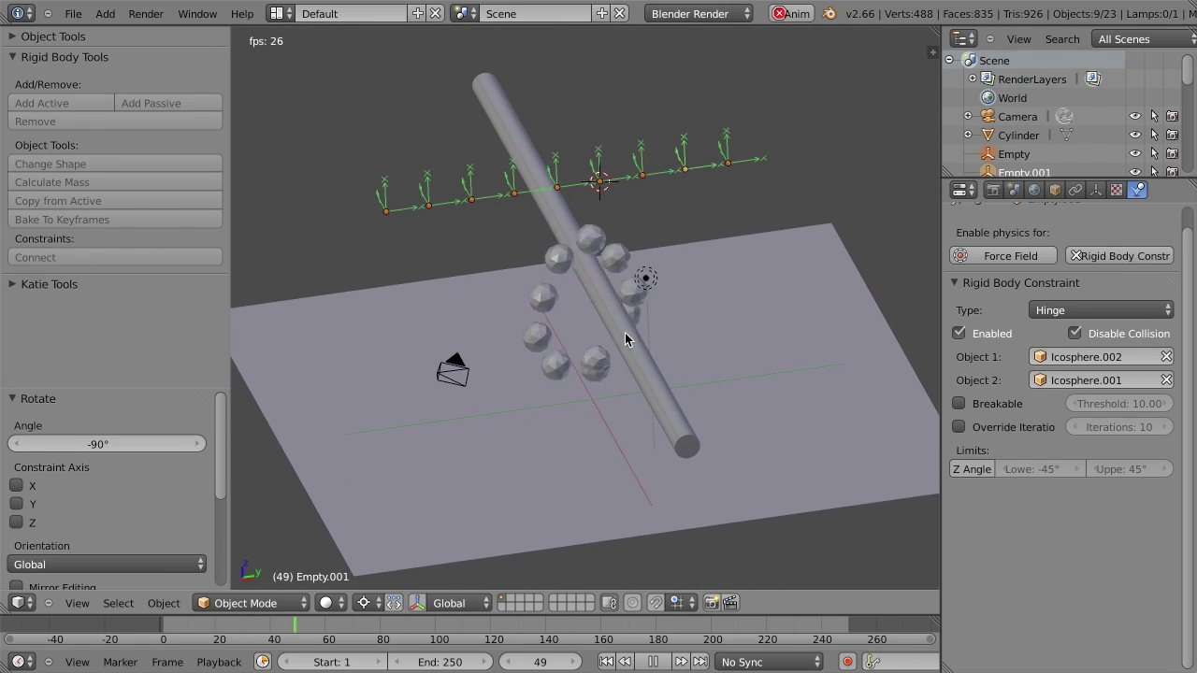
{"action": "middle_click_drag", "start_coordinate": [625, 333], "coordinate": [586, 265]}
{"action": "middle_click_drag", "start_coordinate": [612, 341], "coordinate": [574, 374]}
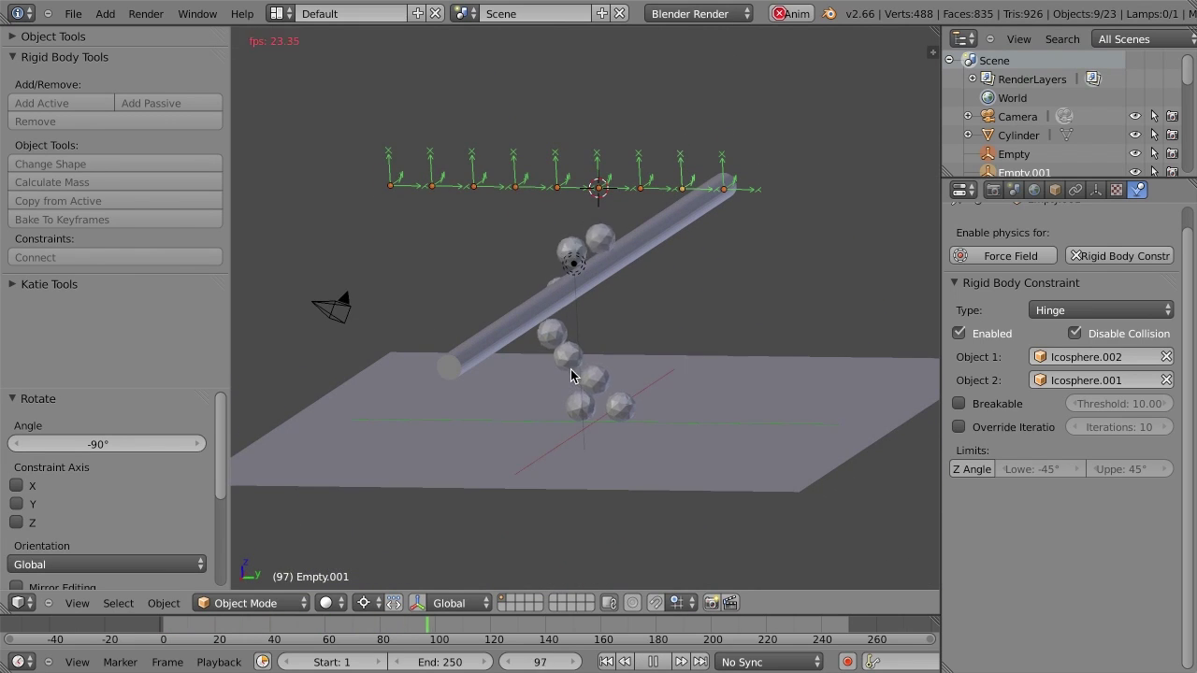
{"action": "scroll", "coordinate": [597, 415], "scroll_direction": "up", "scroll_amount": 4}
{"action": "mouse_move", "coordinate": [597, 415]}
{"action": "middle_mouse_down"}
{"action": "mouse_move", "coordinate": [655, 433]}
{"action": "mouse_move", "coordinate": [631, 449]}
{"action": "mouse_move", "coordinate": [585, 351]}
{"action": "mouse_move", "coordinate": [598, 321]}
{"action": "mouse_move", "coordinate": [682, 367]}
{"action": "middle_mouse_up"}
{"action": "key", "text": "z"}
{"action": "key", "text": "z"}
{"action": "key", "text": "KP_5"}
{"action": "key", "text": "Escape"}
Step: Turn off Disable Collision on the first three hinge empties, from Icosphere to Icosphere.003
{"action": "scroll", "coordinate": [584, 352], "scroll_direction": "down", "scroll_amount": 2}
{"action": "scroll", "coordinate": [609, 374], "scroll_direction": "up", "scroll_amount": 3}
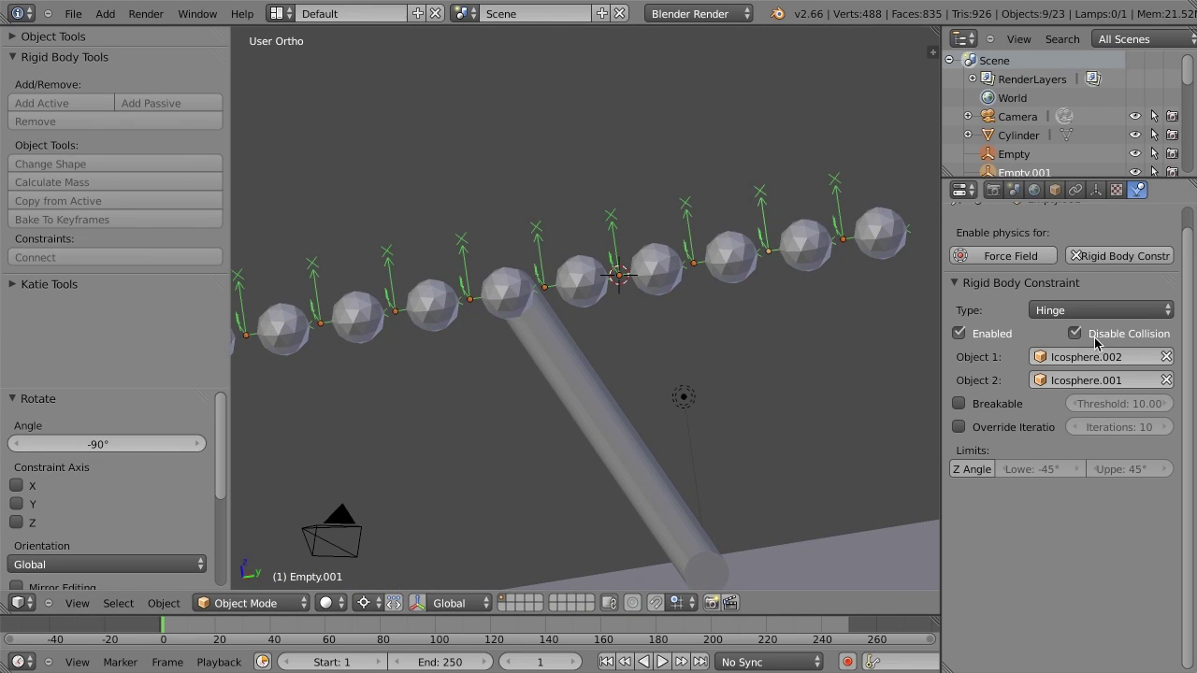
{"action": "key", "text": "a"}
{"action": "right_click", "coordinate": [832, 192]}
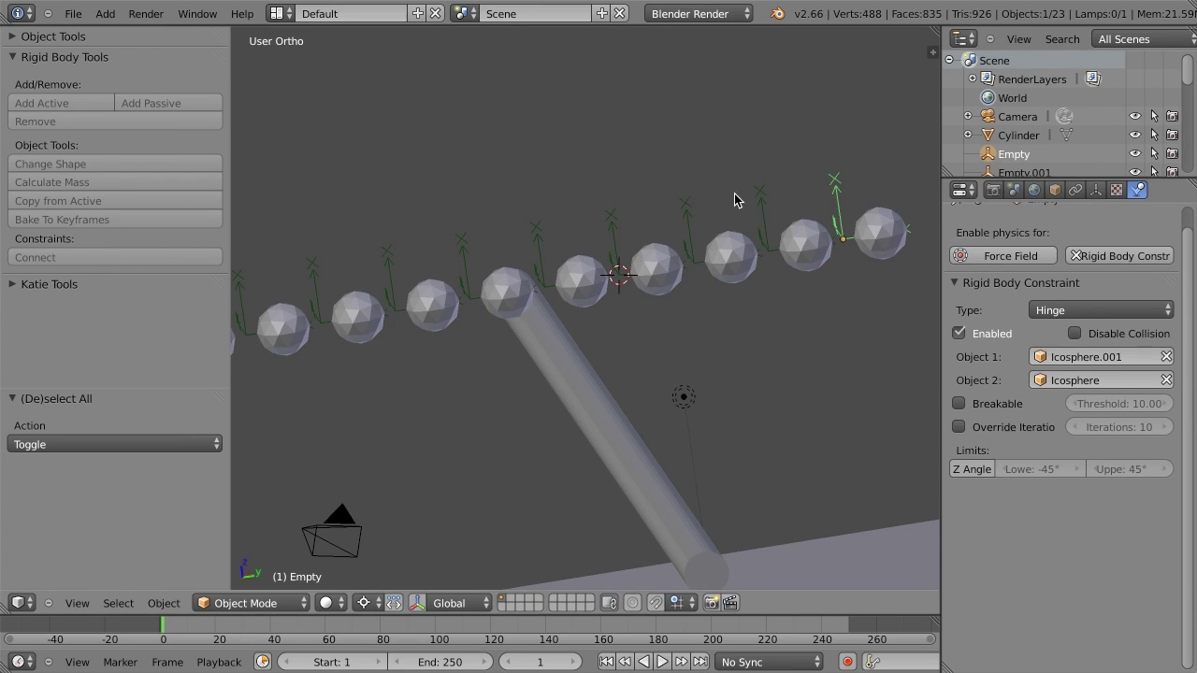
{"action": "right_click", "coordinate": [765, 199]}
{"action": "left_click", "coordinate": [1119, 335]}
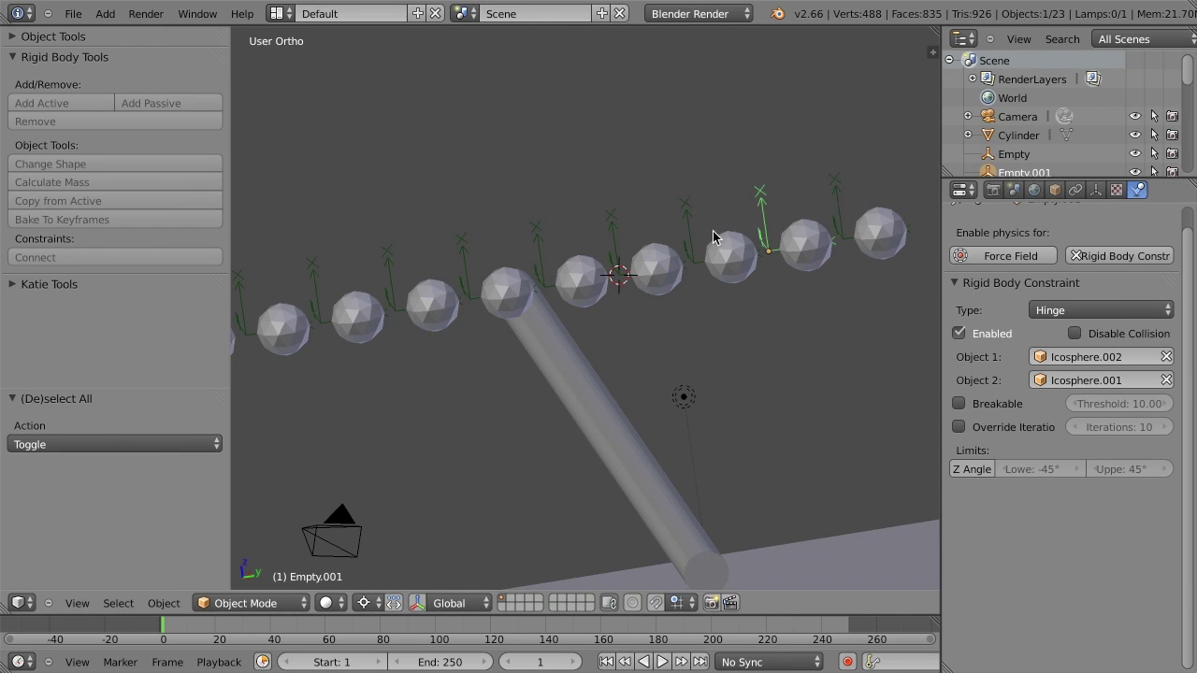
{"action": "right_click", "coordinate": [681, 207]}
{"action": "left_click", "coordinate": [1122, 335]}
Step: Turn off Disable Collision on the remaining hinge empties, from Icosphere.004 to Icosphere.009
{"action": "middle_click_drag", "start_coordinate": [786, 393], "coordinate": [912, 365], "text": "shift"}
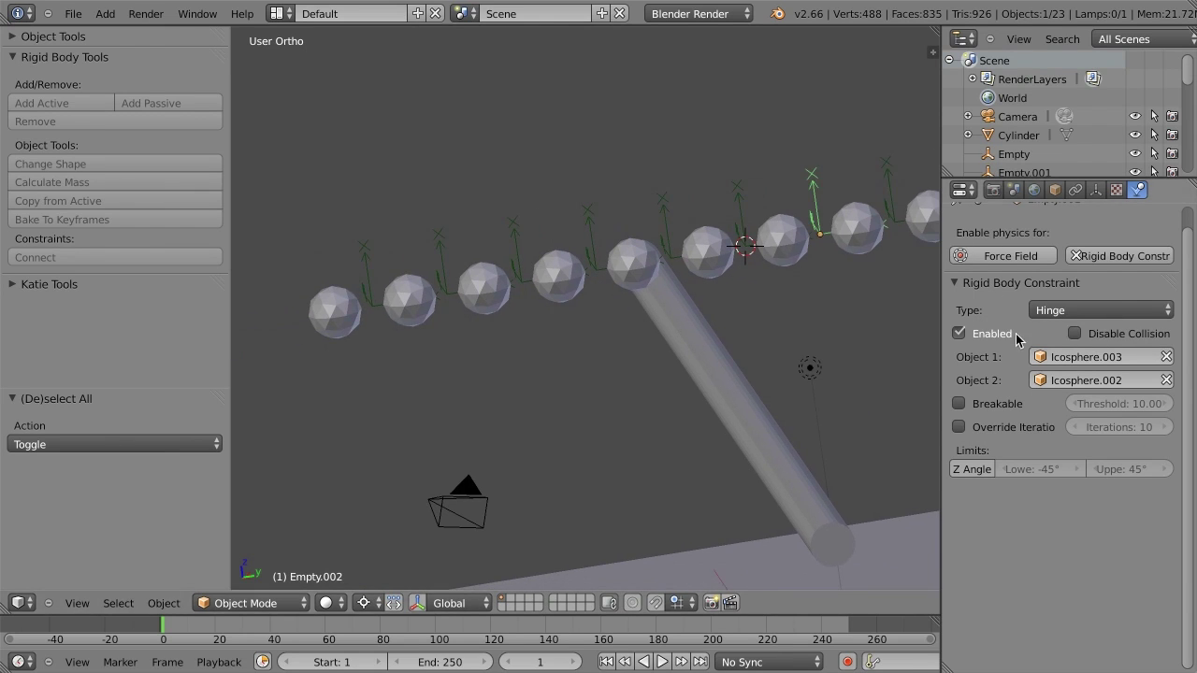
{"action": "right_click", "coordinate": [735, 202]}
{"action": "left_click", "coordinate": [1104, 335]}
{"action": "right_click", "coordinate": [661, 207]}
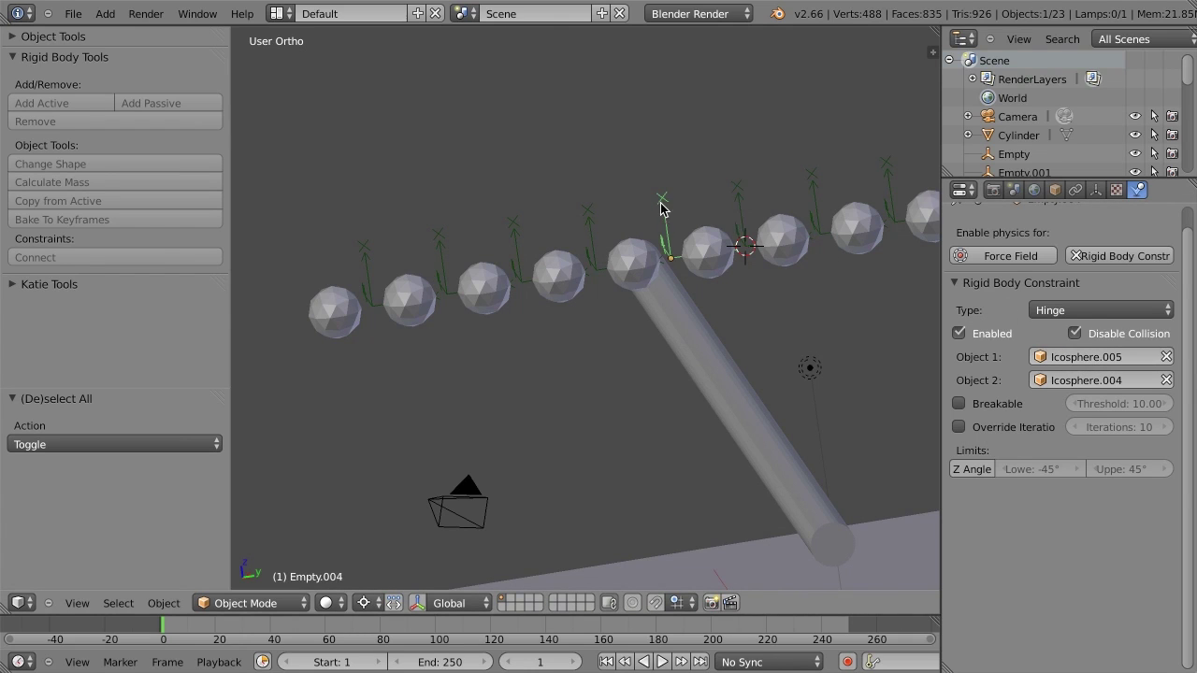
{"action": "left_click", "coordinate": [1121, 337]}
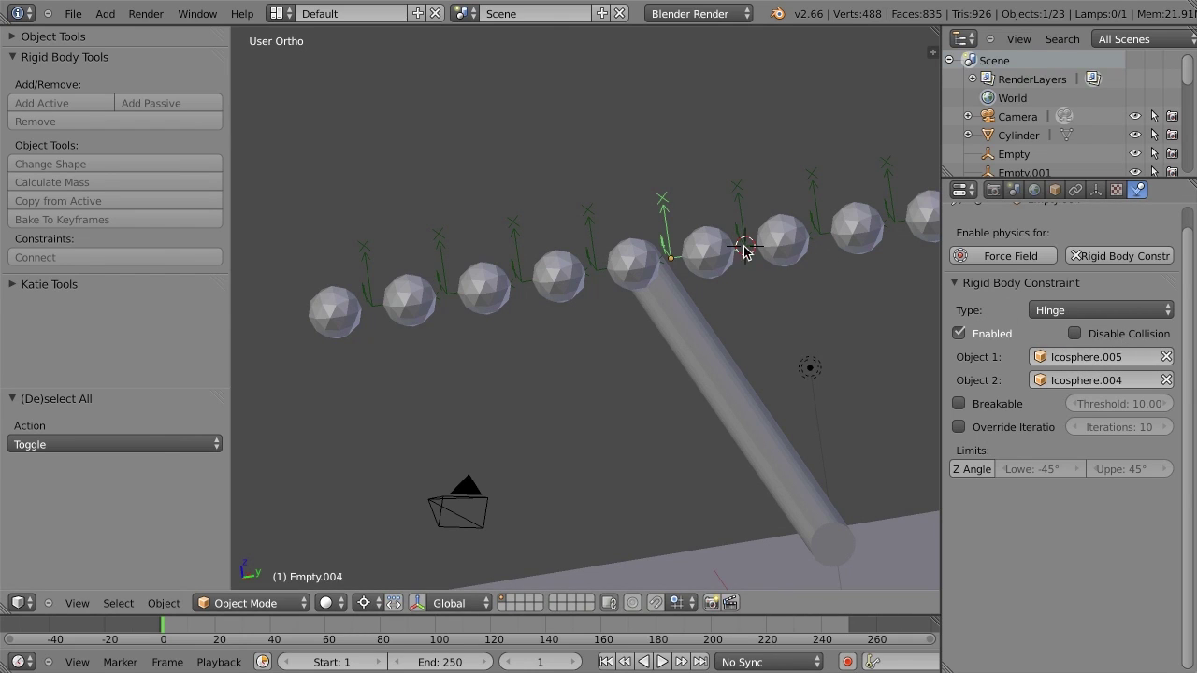
{"action": "right_click", "coordinate": [587, 211]}
{"action": "right_click", "coordinate": [439, 236]}
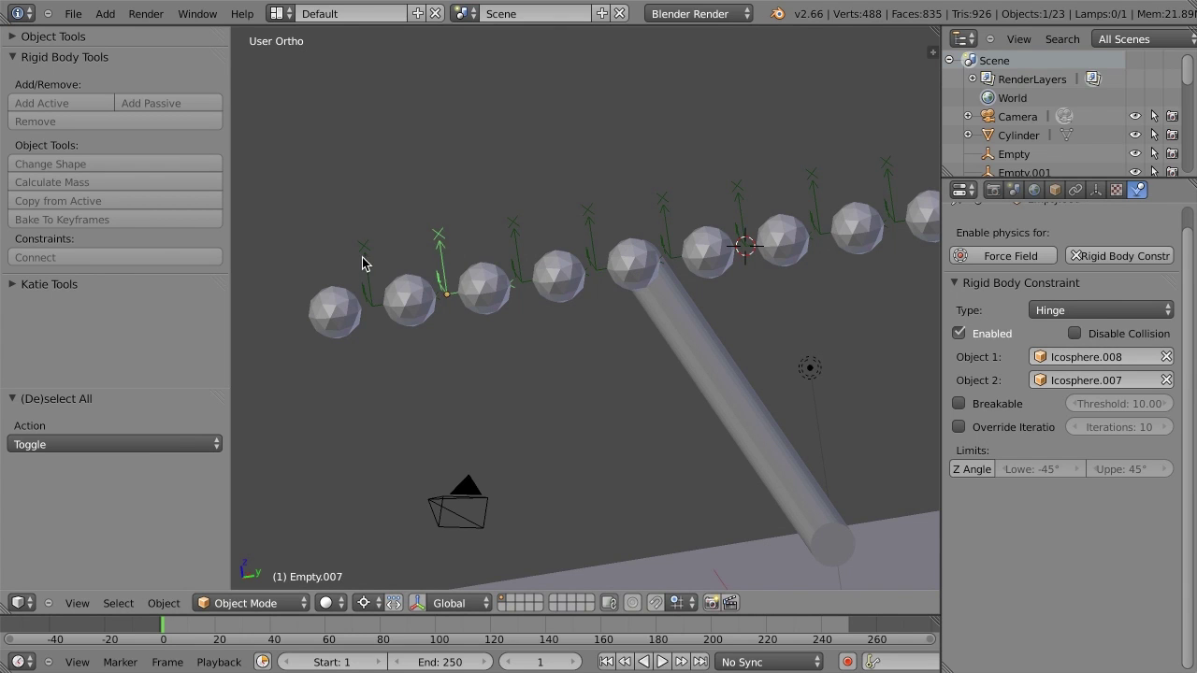
{"action": "right_click", "coordinate": [363, 263]}
{"action": "left_click", "coordinate": [1076, 333]}
Step: Play the simulation with hinge collisions active and examine the chain draping over the cylinder
{"action": "scroll", "coordinate": [840, 346], "scroll_direction": "down", "scroll_amount": 5}
{"action": "key", "text": "alt+a"}
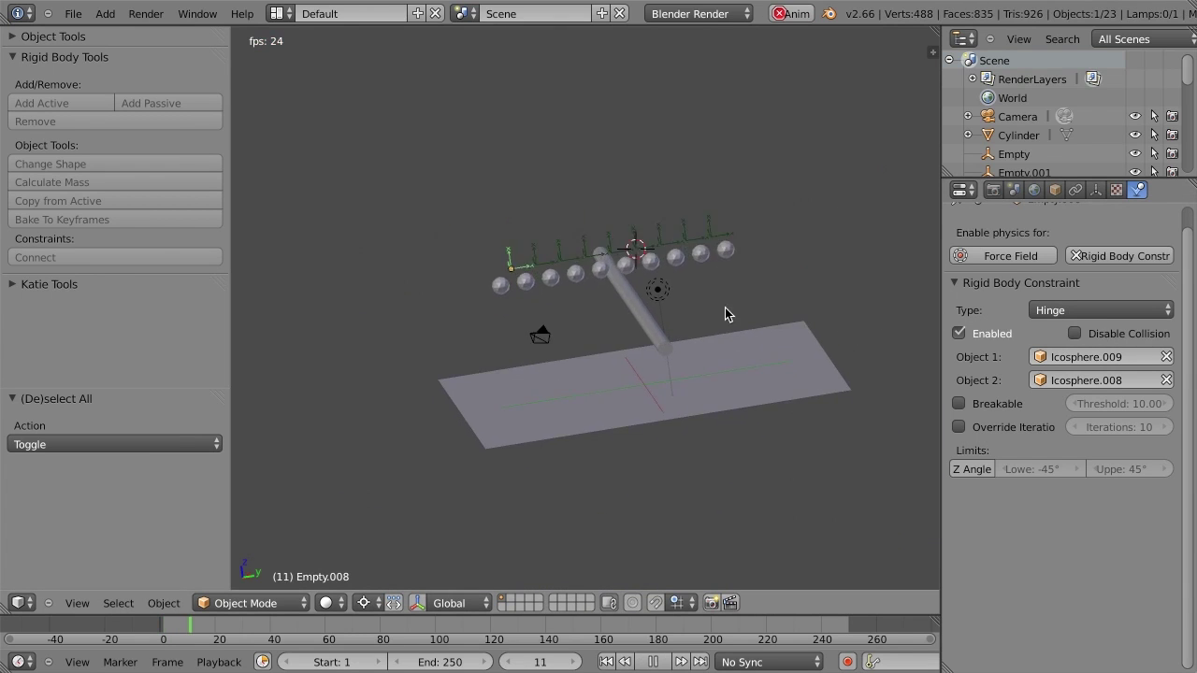
{"action": "scroll", "coordinate": [724, 295], "scroll_direction": "up", "scroll_amount": 2}
{"action": "middle_click_drag", "start_coordinate": [724, 295], "coordinate": [623, 337]}
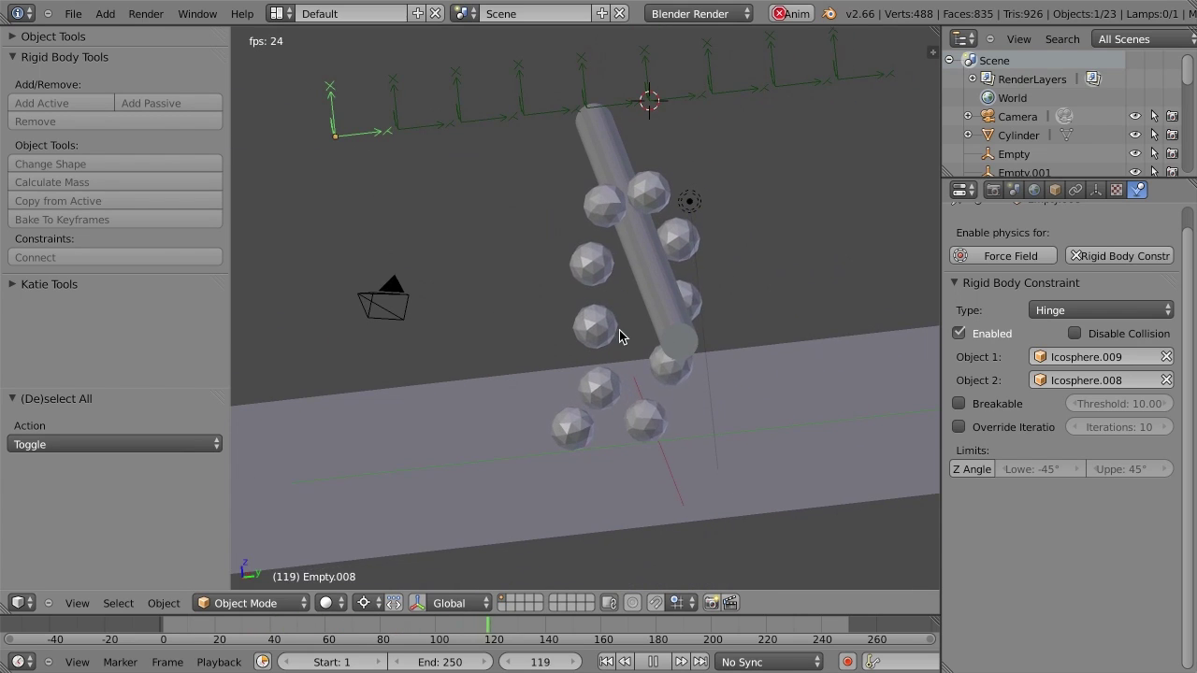
Step: Try moving the cylinder while the simulation plays, stop playback and return to frame 1
{"action": "right_click", "coordinate": [648, 292]}
{"action": "middle_click_drag", "start_coordinate": [646, 289], "coordinate": [631, 323]}
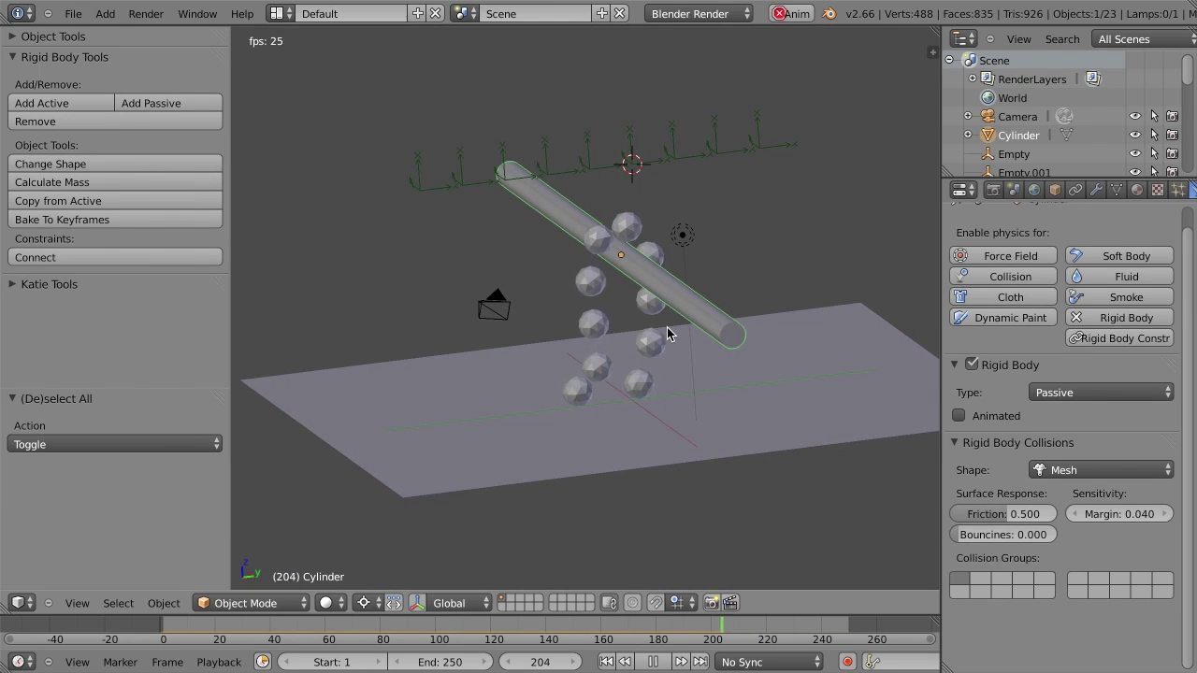
{"action": "scroll", "coordinate": [667, 328], "scroll_direction": "up", "scroll_amount": 3}
{"action": "scroll", "coordinate": [667, 328], "scroll_direction": "down", "scroll_amount": 3}
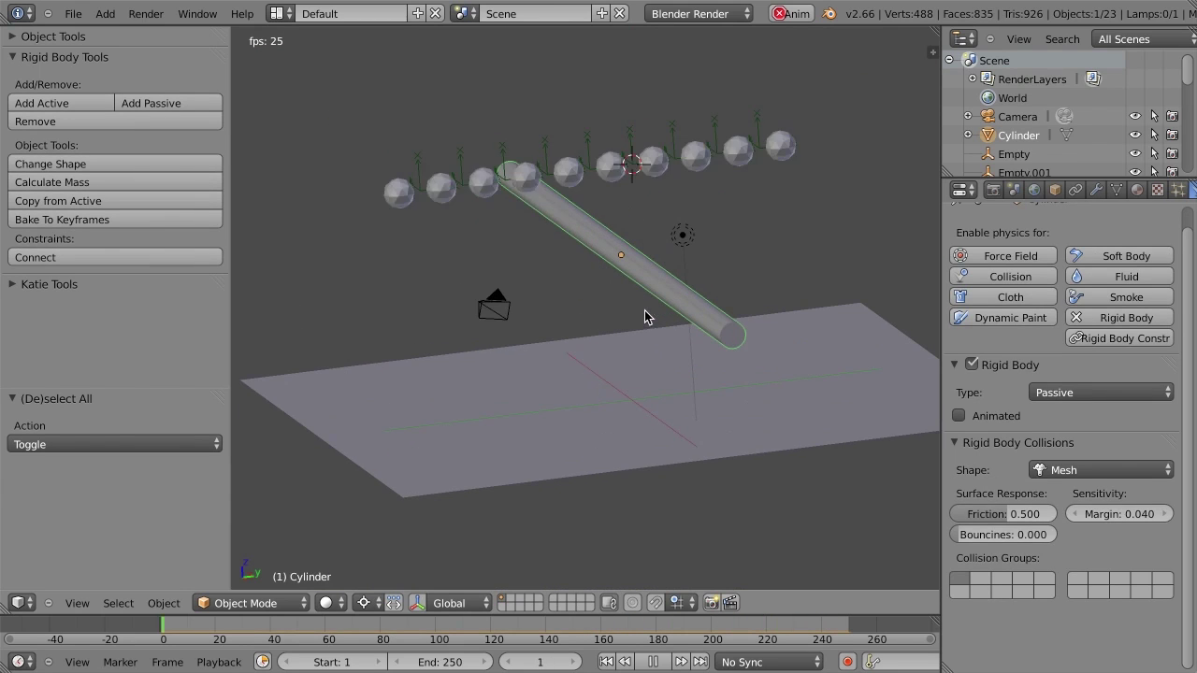
{"action": "key", "text": "g"}
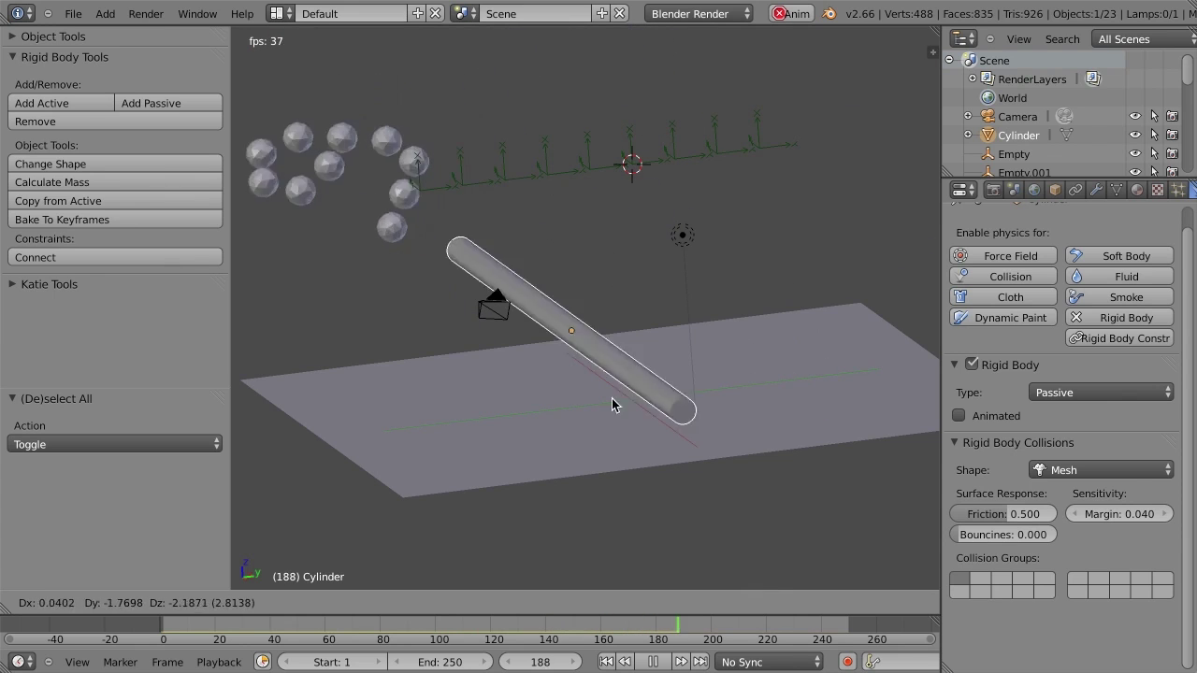
{"action": "left_click", "coordinate": [584, 380]}
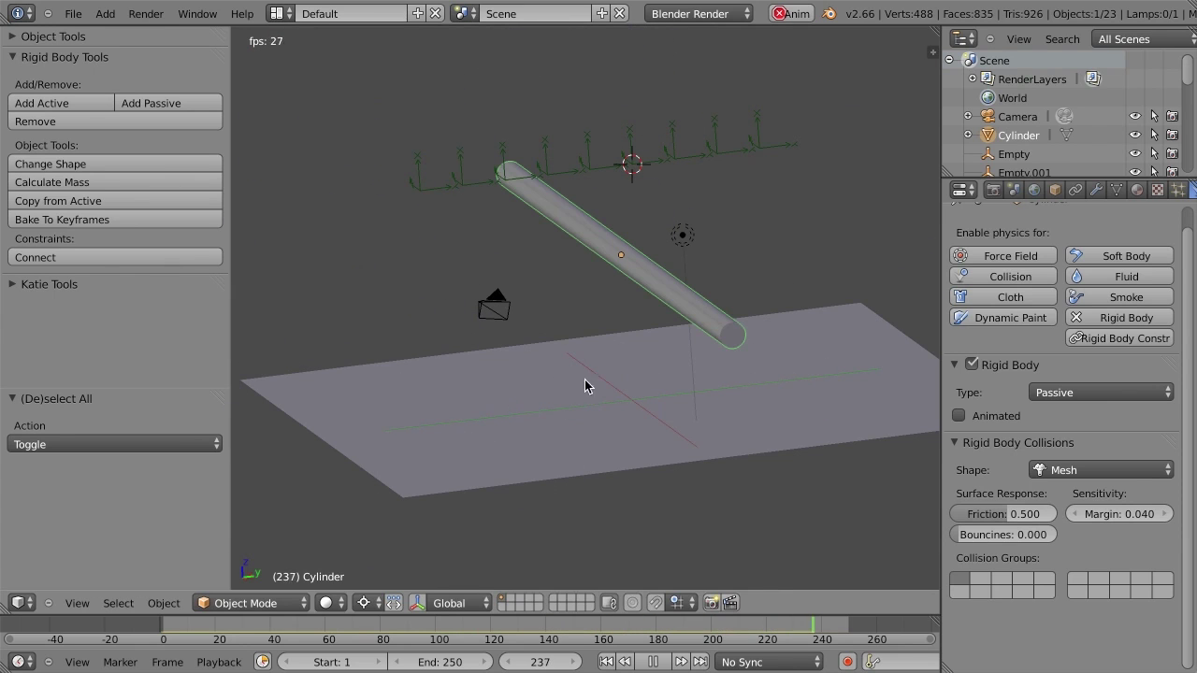
{"action": "key", "text": "alt+a"}
{"action": "key", "text": "shift+Left"}
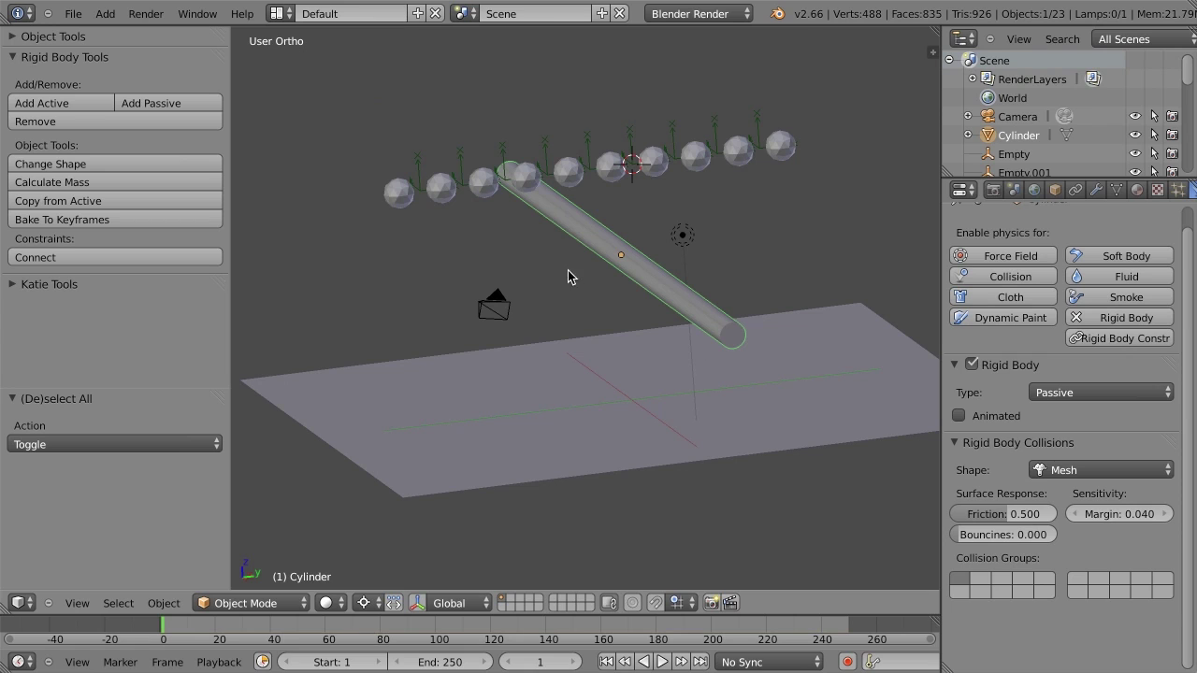
Step: Make the hinge constraint between Icosphere.005 and Icosphere.004 breakable
{"action": "right_click", "coordinate": [633, 136]}
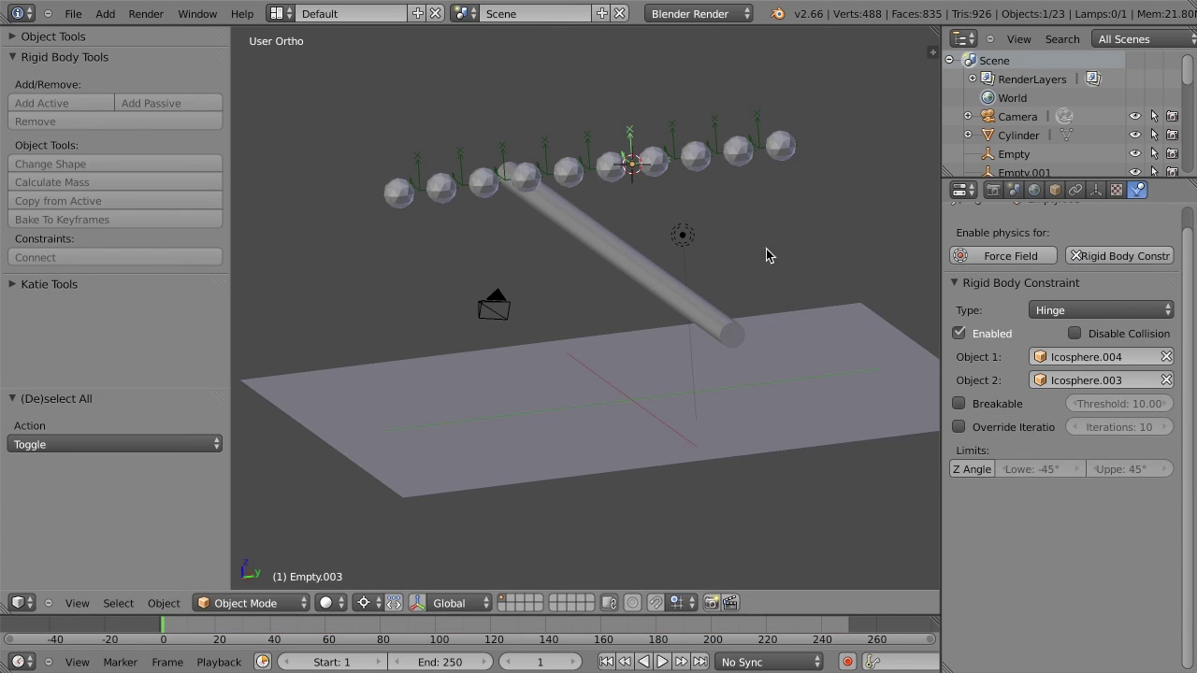
{"action": "right_click", "coordinate": [589, 142]}
{"action": "left_click", "coordinate": [989, 404]}
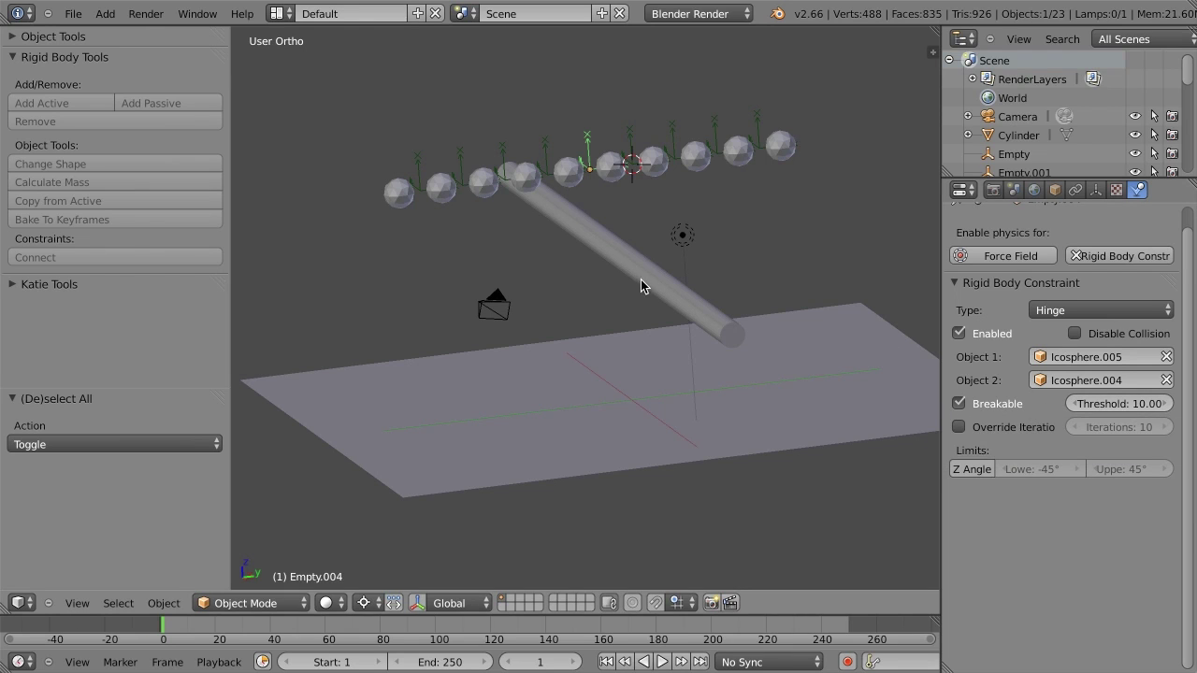
Step: Play the simulation, try pulling the cylinder down through the chain to test the breakable hinge, stop playback and return to frame 1
{"action": "right_click", "coordinate": [629, 248]}
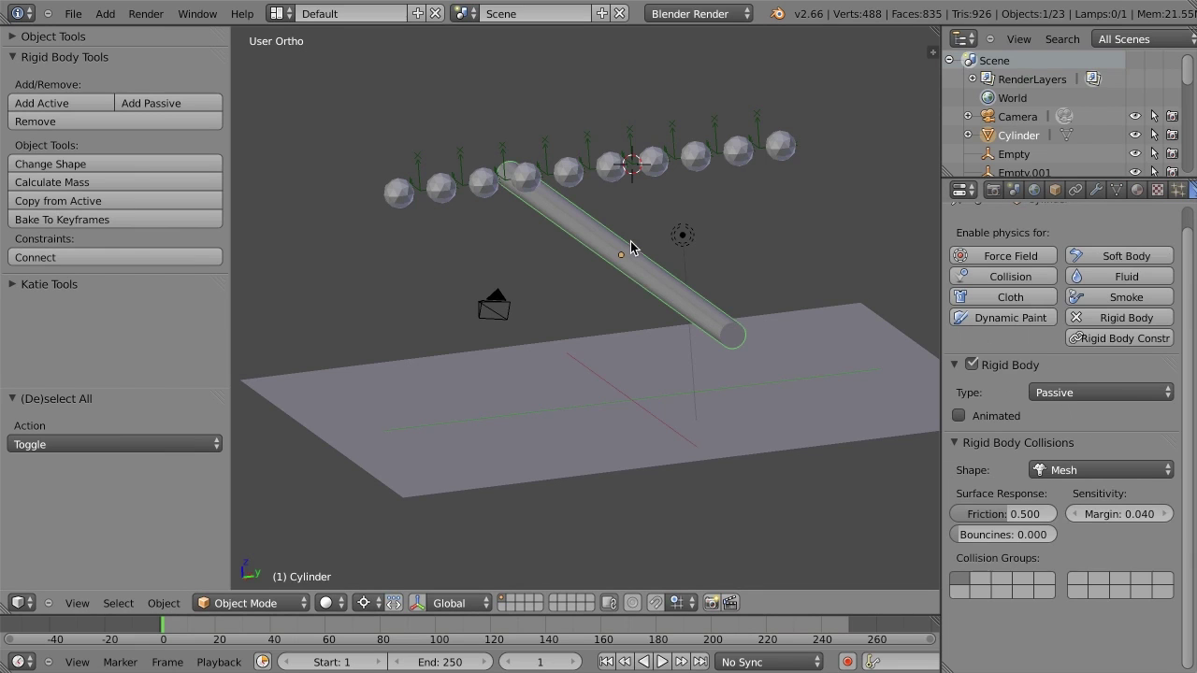
{"action": "key", "text": "alt+a"}
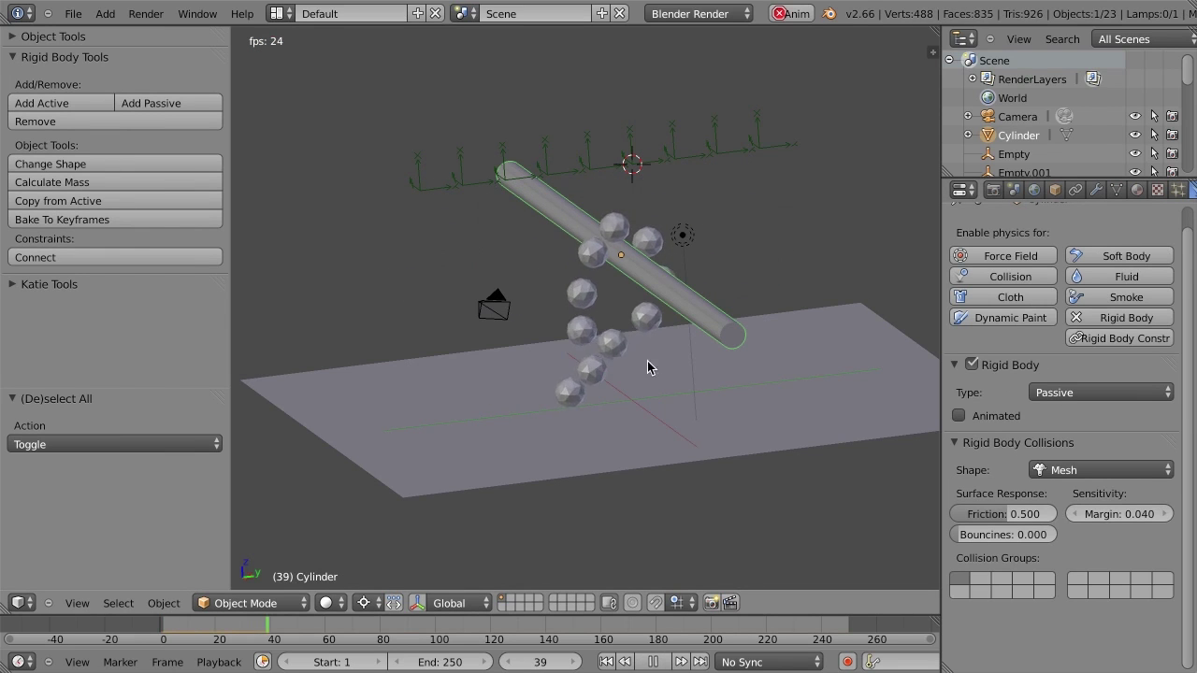
{"action": "key", "text": "g"}
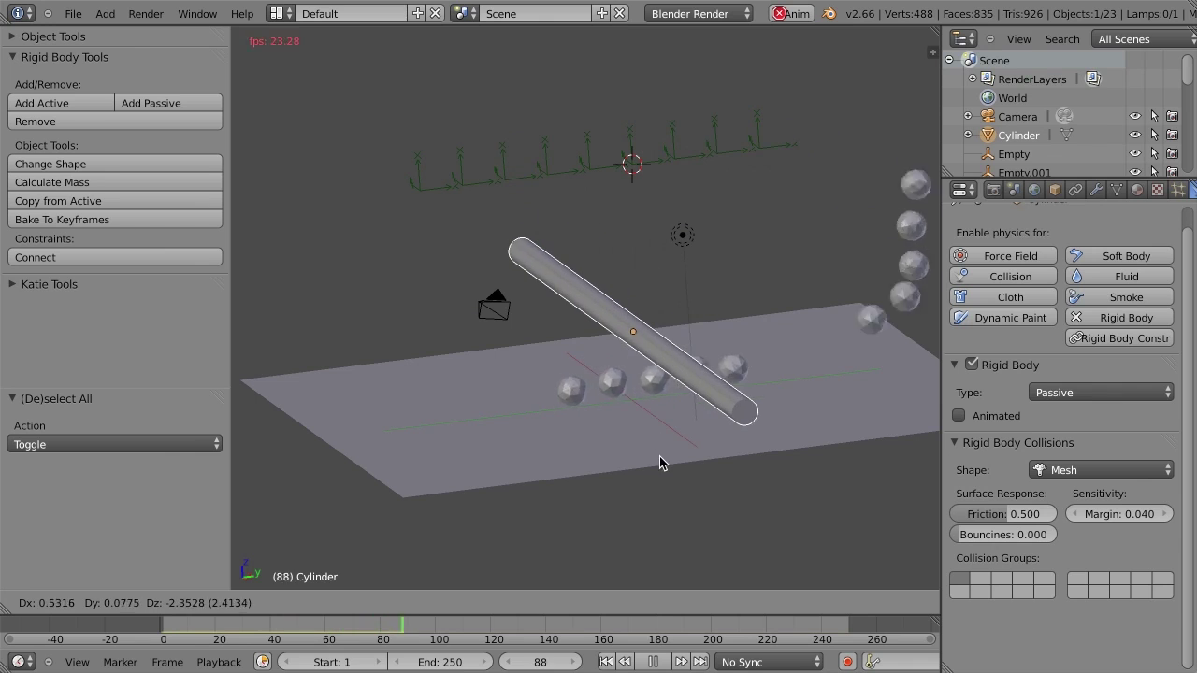
{"action": "right_click", "coordinate": [669, 407]}
{"action": "key", "text": "alt+a"}
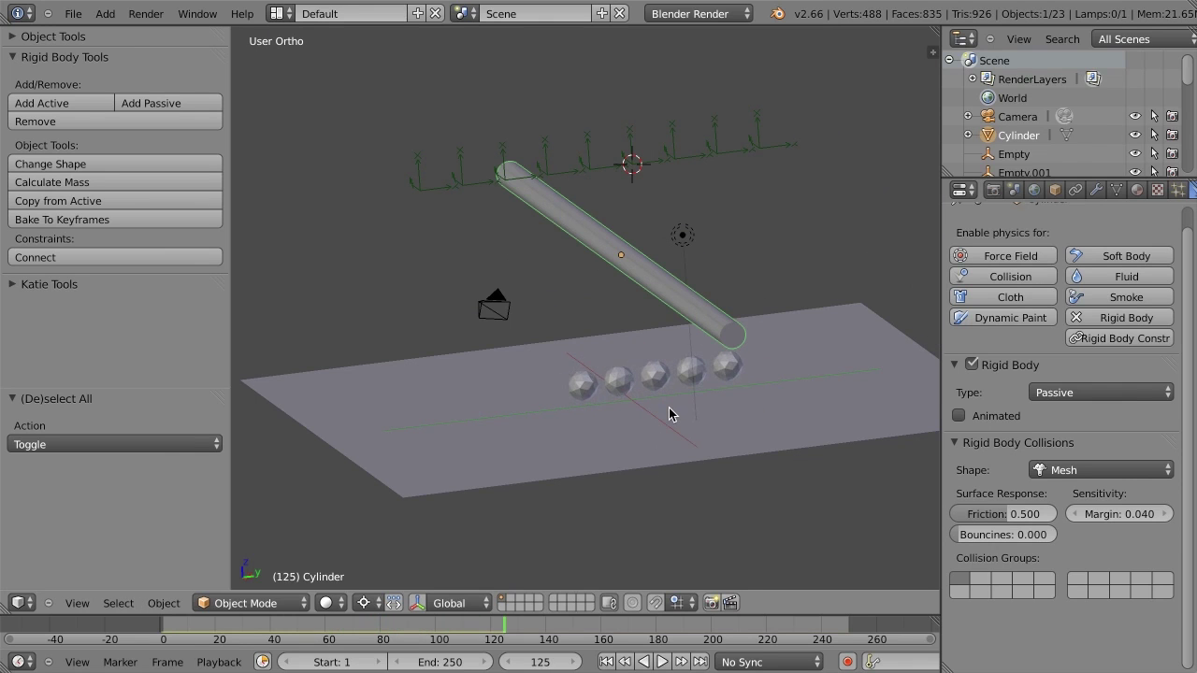
{"action": "key", "text": "shift+Left"}
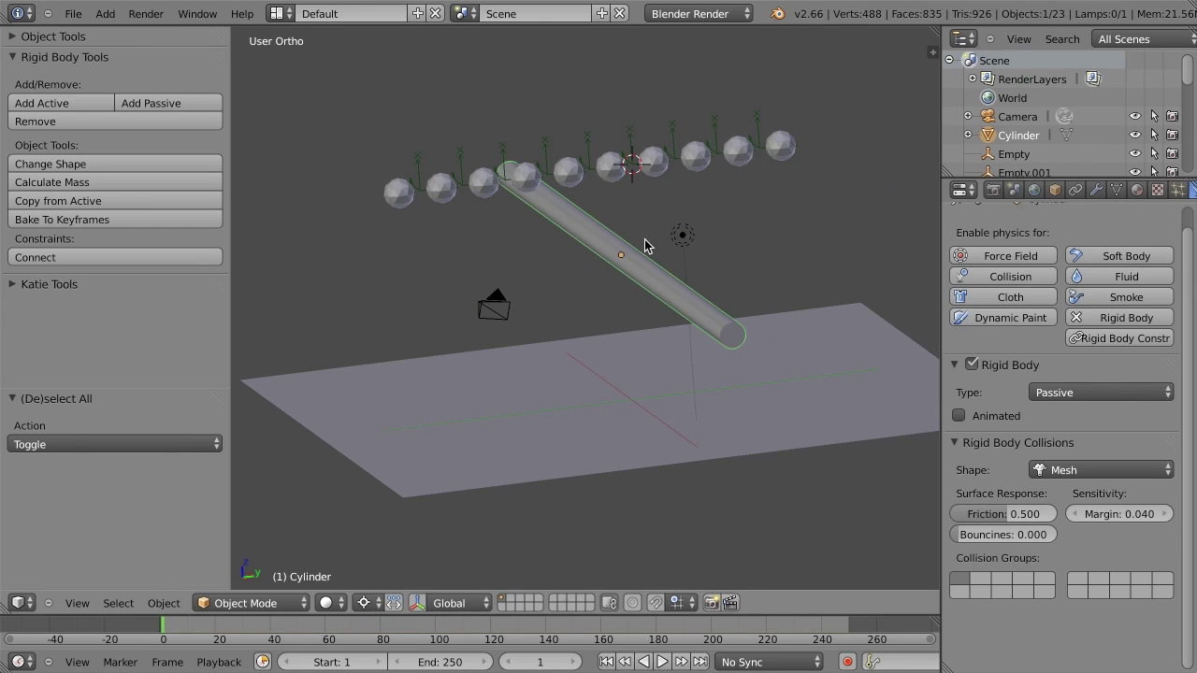
Step: Repeat the breakable hinge test, moving the cylinder earlier in the chain's fall, cancel the move and return to frame 1
{"action": "key", "text": "alt+a"}
{"action": "key", "text": "g"}
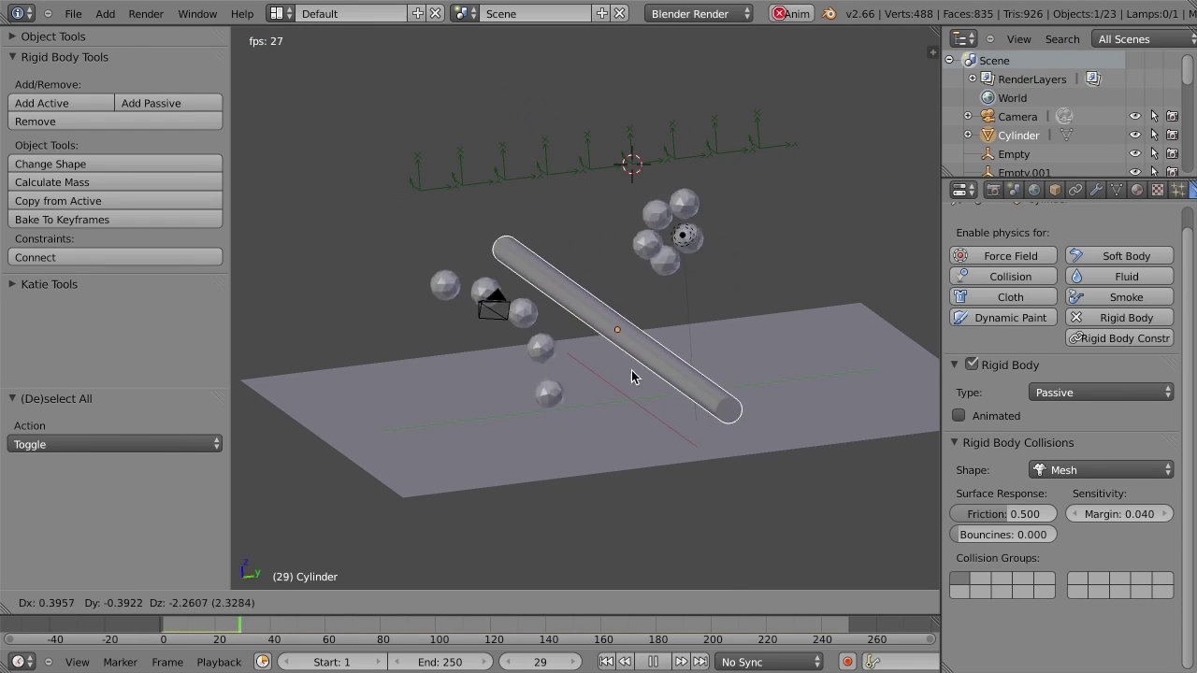
{"action": "right_click", "coordinate": [658, 393]}
{"action": "key", "text": "alt+a"}
{"action": "key", "text": "shift+Left"}
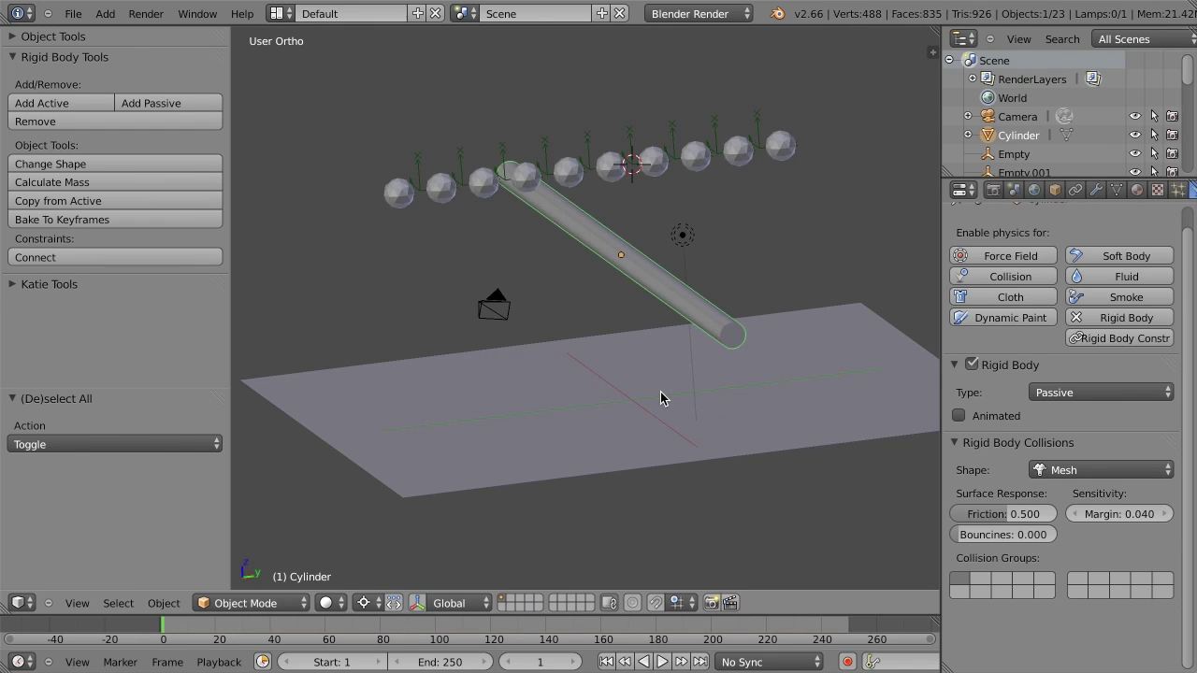
Step: Compare the constraint settings of the Icosphere.009–Icosphere.008 end hinge with those of the breakable Icosphere.005–Icosphere.004 hinge
{"action": "scroll", "coordinate": [453, 197], "scroll_direction": "down", "scroll_amount": 1}
{"action": "right_click", "coordinate": [423, 190]}
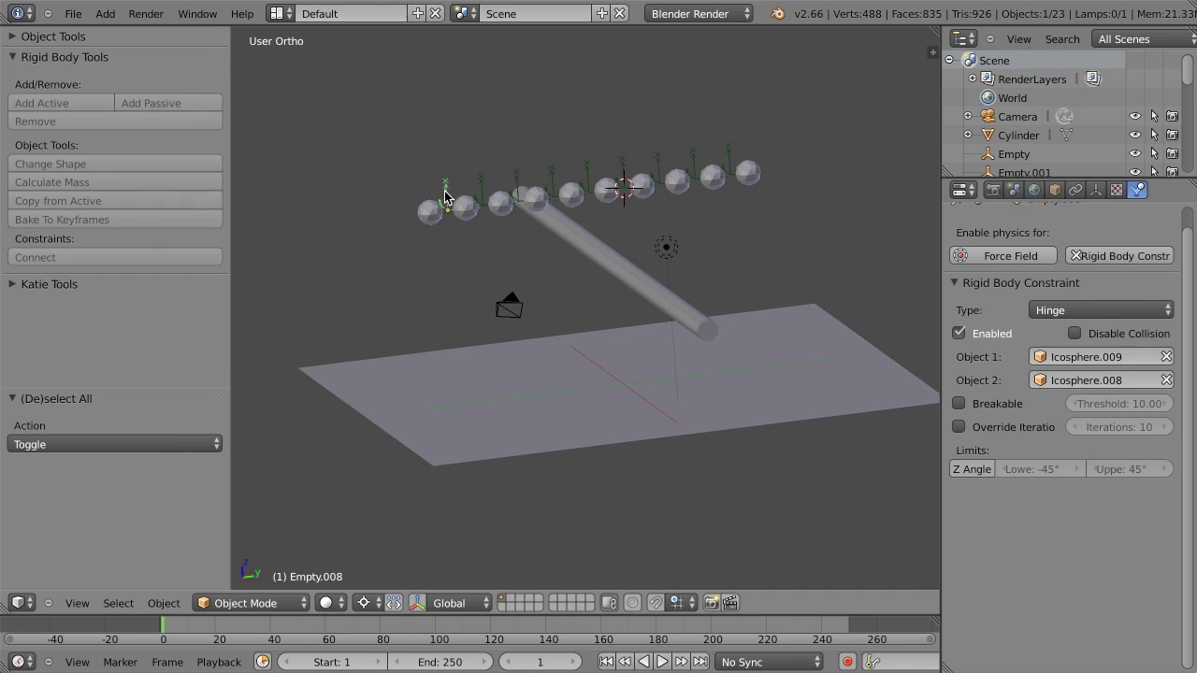
{"action": "scroll", "coordinate": [545, 212], "scroll_direction": "up", "scroll_amount": 2}
{"action": "middle_click_drag", "start_coordinate": [545, 212], "coordinate": [567, 271], "text": "shift"}
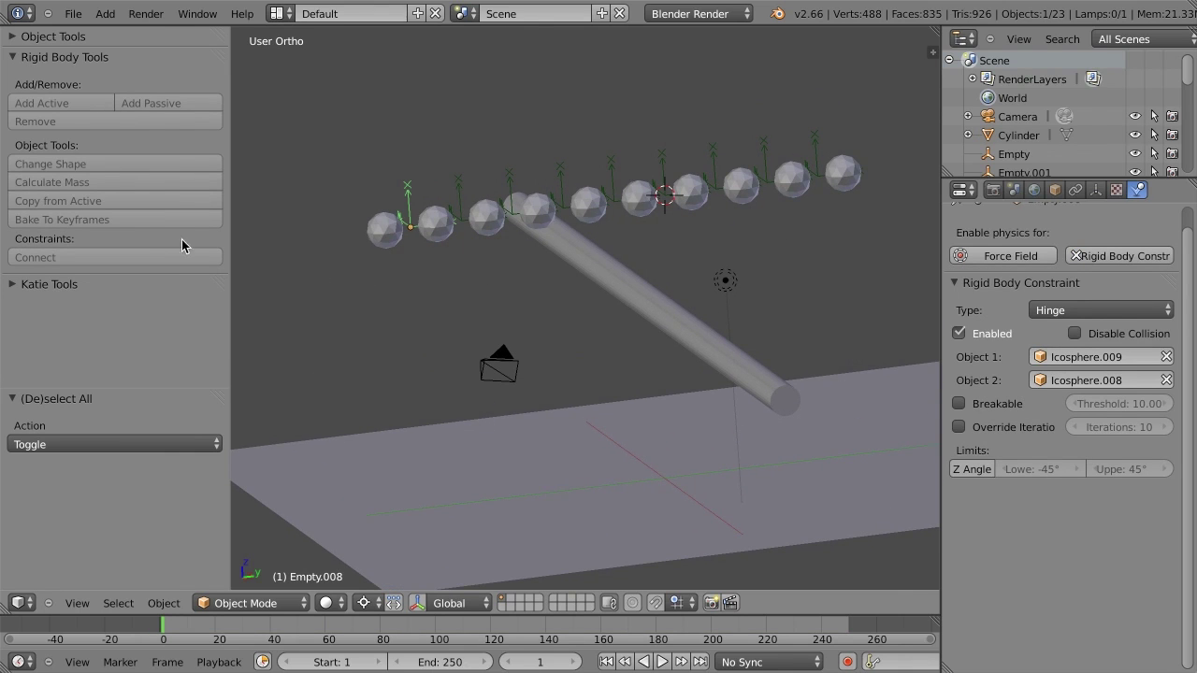
{"action": "right_click", "coordinate": [618, 269]}
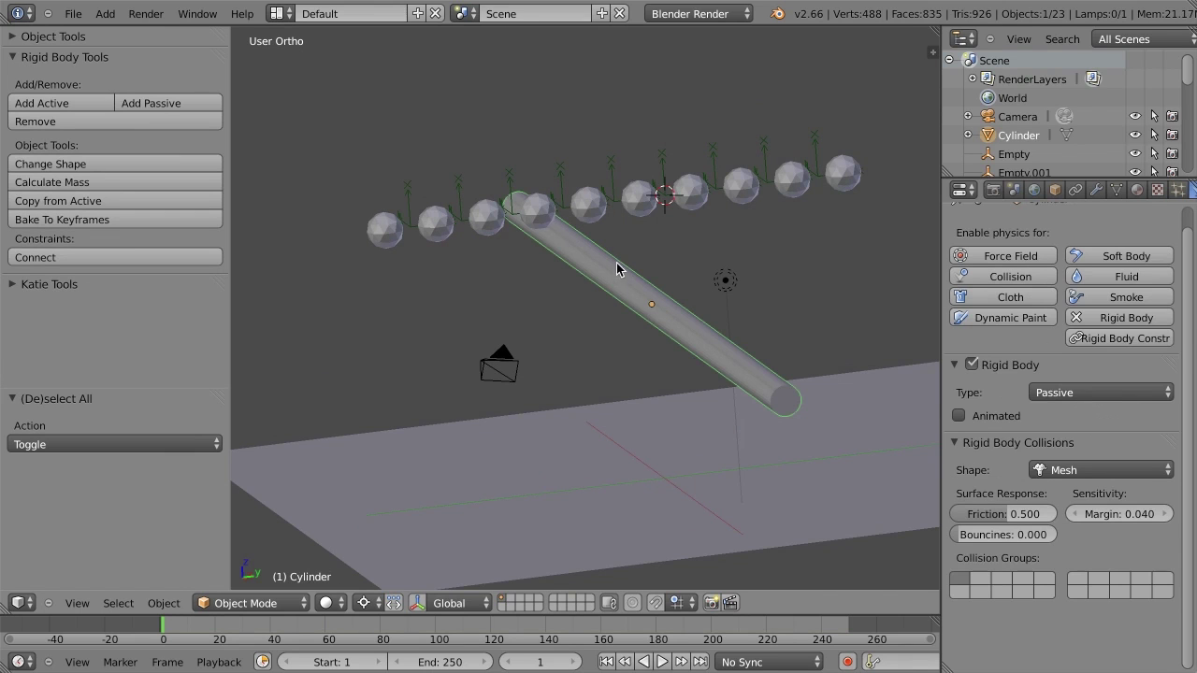
{"action": "right_click", "coordinate": [612, 173]}
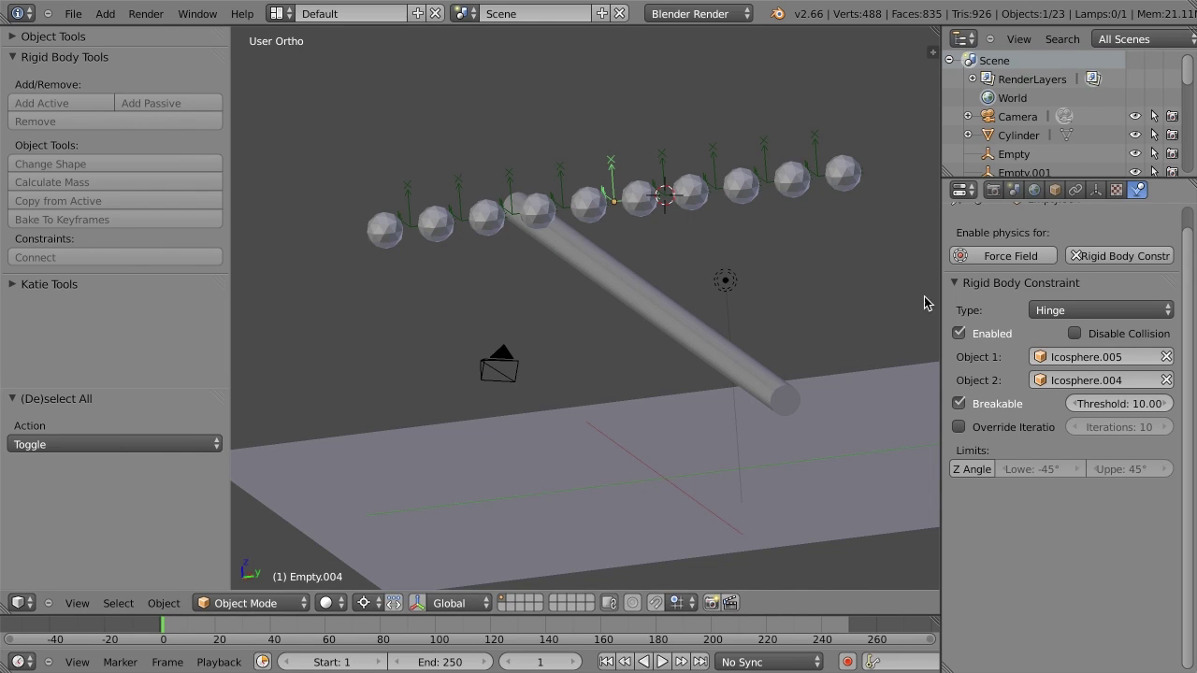
Step: Replay the simulation to watch the chain hit the cylinder, select the cylinder, stop playback and return to frame 1
{"action": "key", "text": "alt+a"}
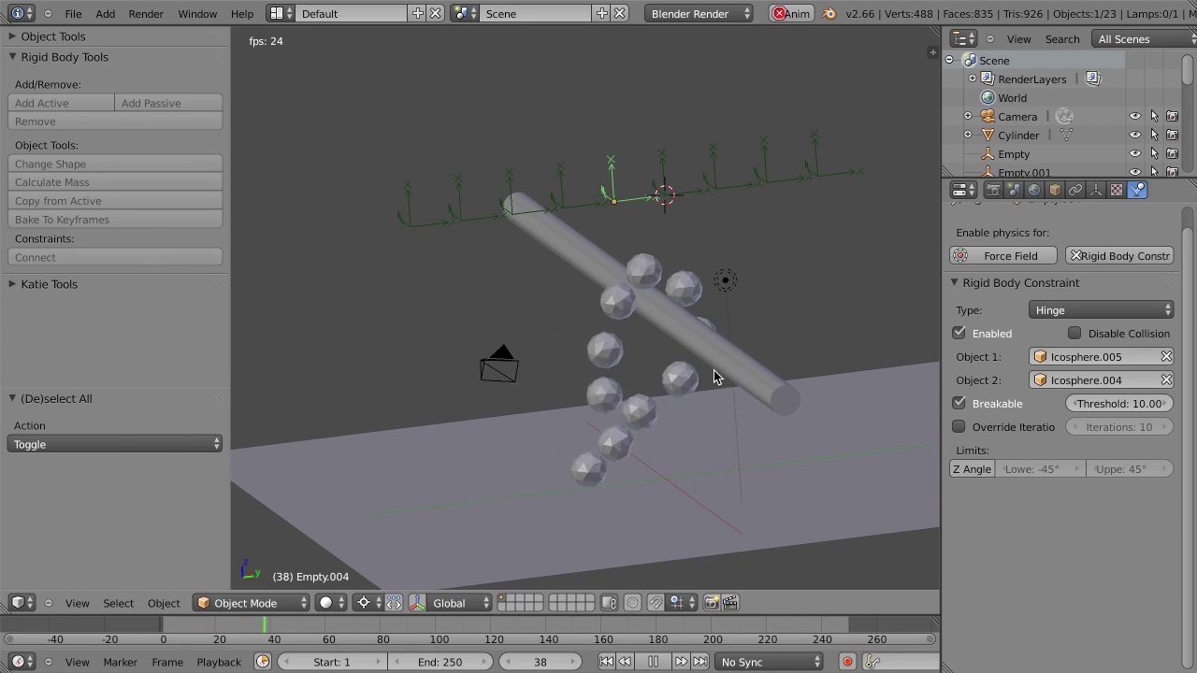
{"action": "left_click", "coordinate": [714, 376]}
{"action": "key", "text": "alt+a"}
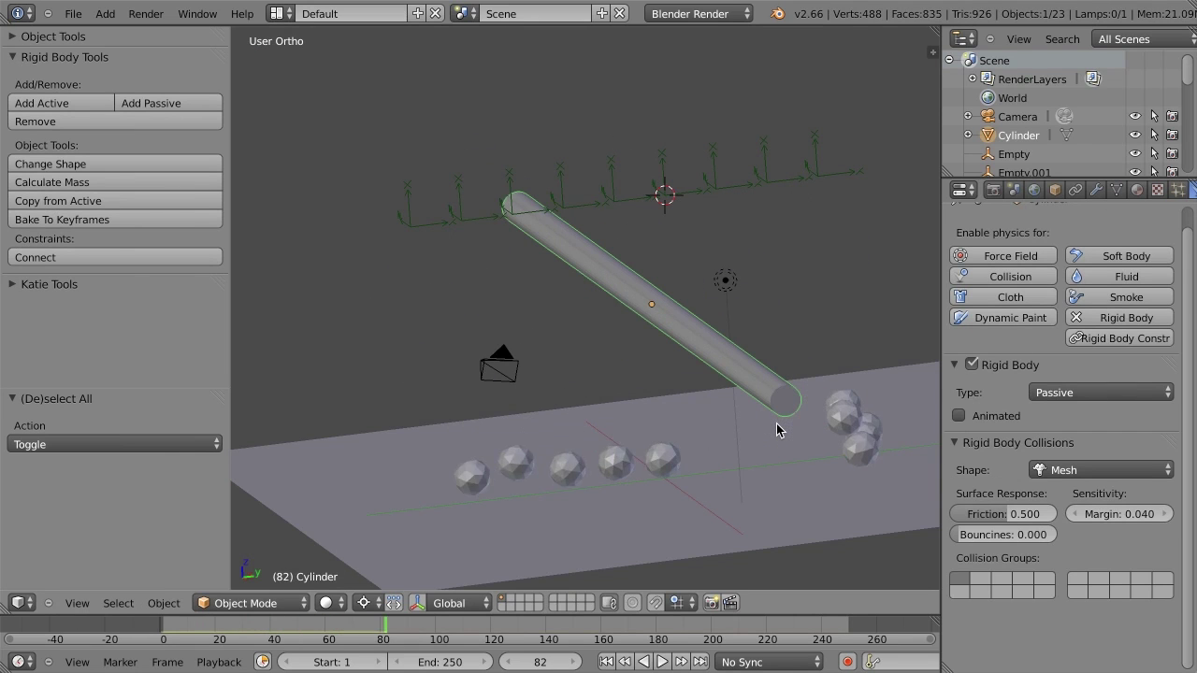
{"action": "key", "text": "shift+Left"}
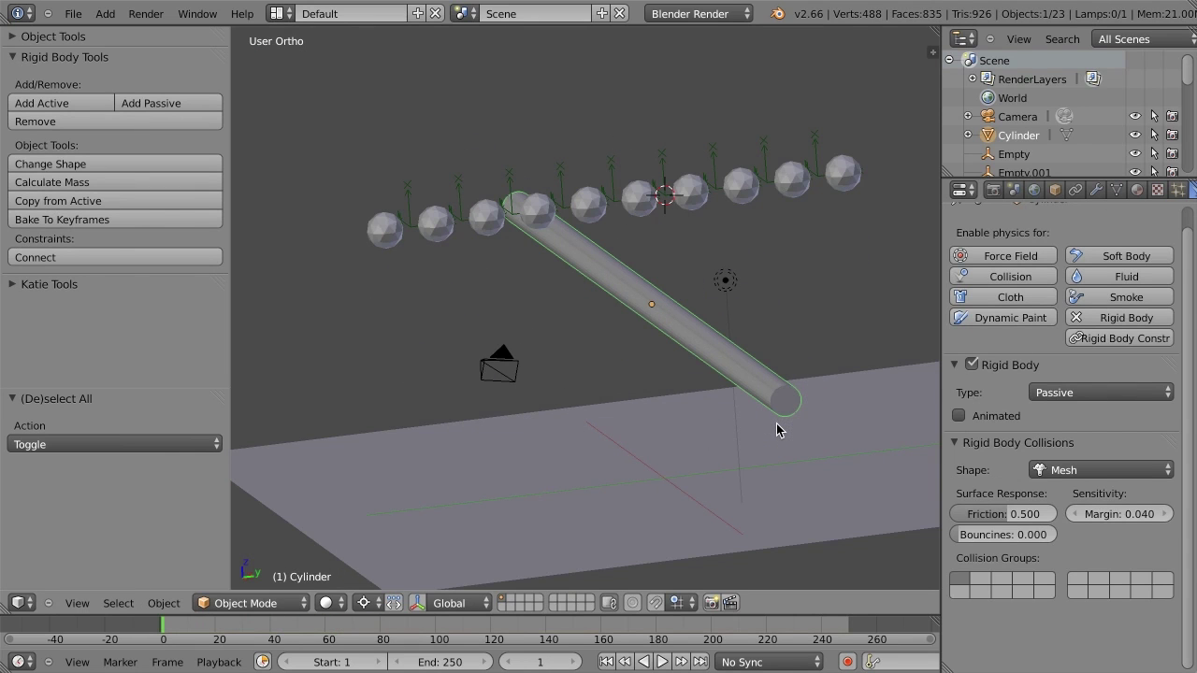